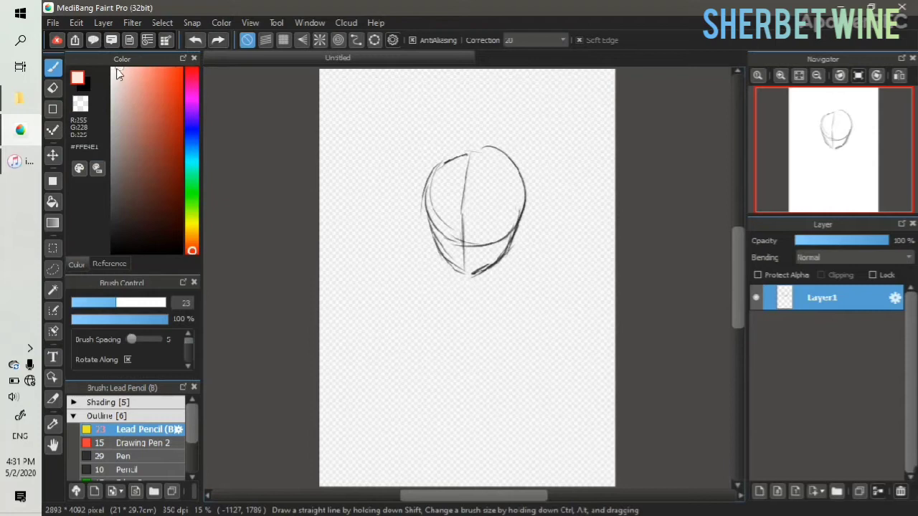
# Bring up the reference photo and sketch the neck and sloping shoulder lines below the head
pyautogui.moveTo(445, 262)
pyautogui.mouseDown()
pyautogui.moveTo(449, 280)
pyautogui.moveTo(494, 284)
pyautogui.mouseUp()
pyautogui.click(109, 265)
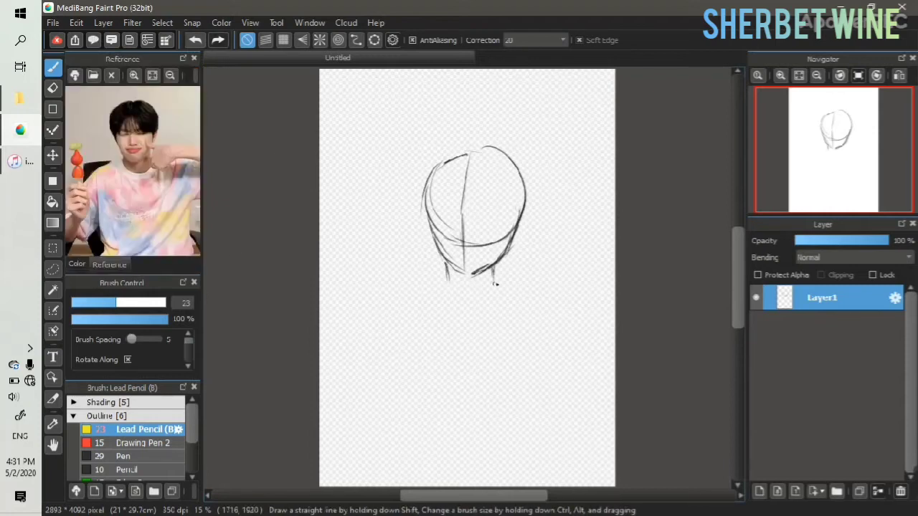
pyautogui.hotkey('ctrl', 'z')
pyautogui.moveTo(446, 267)
pyautogui.mouseDown()
pyautogui.moveTo(395, 303)
pyautogui.moveTo(386, 321)
pyautogui.moveTo(409, 361)
pyautogui.mouseUp()
pyautogui.moveTo(494, 271)
pyautogui.mouseDown()
pyautogui.moveTo(549, 282)
pyautogui.moveTo(558, 319)
pyautogui.mouseUp()
# Sketch the shoulder joint, both sides of the torso, and the curved waist and hip guides
pyautogui.moveTo(542, 287); pyautogui.dragTo(554, 321)
pyautogui.moveTo(392, 347); pyautogui.dragTo(416, 390)
pyautogui.moveTo(550, 323)
pyautogui.mouseDown()
pyautogui.moveTo(529, 418)
pyautogui.moveTo(539, 401)
pyautogui.mouseUp()
pyautogui.moveTo(543, 341); pyautogui.dragTo(532, 437)
pyautogui.moveTo(546, 385); pyautogui.dragTo(535, 443)
pyautogui.moveTo(414, 395)
pyautogui.mouseDown()
pyautogui.moveTo(436, 445)
pyautogui.moveTo(542, 433)
pyautogui.mouseUp()
pyautogui.moveTo(424, 458); pyautogui.dragTo(547, 473)
pyautogui.hotkey('ctrl', 'z')
# Sketch the raised arms with ovals for the left-side hand and elbow, and an oval hand above the right shoulder
pyautogui.moveTo(394, 354)
pyautogui.mouseDown()
pyautogui.moveTo(350, 428)
pyautogui.moveTo(376, 354)
pyautogui.moveTo(338, 418)
pyautogui.moveTo(376, 397)
pyautogui.moveTo(407, 350)
pyautogui.moveTo(409, 320)
pyautogui.moveTo(429, 353)
pyautogui.mouseUp()
pyautogui.hotkey('ctrl', 'z')
pyautogui.moveTo(397, 316)
pyautogui.mouseDown()
pyautogui.moveTo(422, 359)
pyautogui.moveTo(428, 340)
pyautogui.mouseUp()
pyautogui.moveTo(550, 284)
pyautogui.mouseDown()
pyautogui.moveTo(548, 333)
pyautogui.moveTo(615, 310)
pyautogui.mouseUp()
pyautogui.moveTo(564, 275); pyautogui.dragTo(615, 310)
pyautogui.moveTo(549, 251)
pyautogui.mouseDown()
pyautogui.moveTo(512, 260)
pyautogui.moveTo(562, 264)
pyautogui.mouseUp()
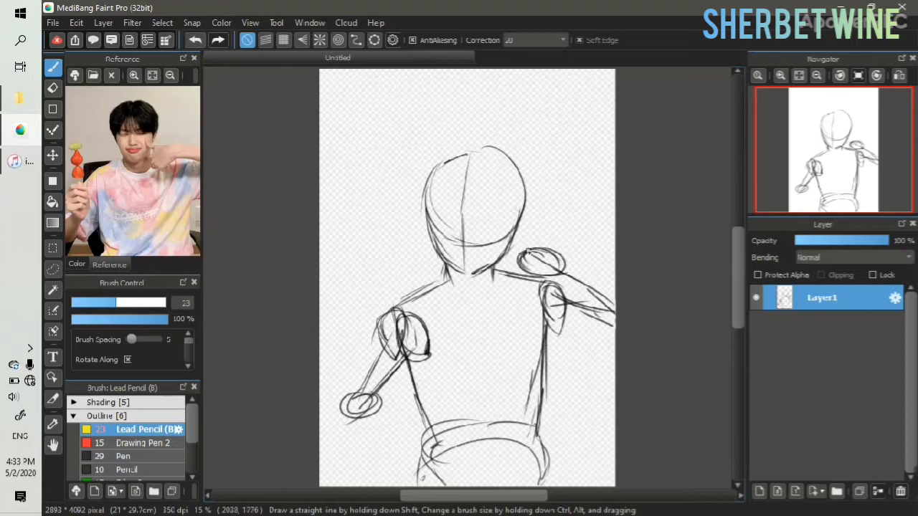
# Sketch the skewer with three round pieces above the left-side hand and lines down the left side of the torso
pyautogui.moveTo(414, 331)
pyautogui.mouseDown()
pyautogui.moveTo(379, 270)
pyautogui.moveTo(403, 316)
pyautogui.mouseUp()
pyautogui.moveTo(381, 286)
pyautogui.mouseDown()
pyautogui.moveTo(367, 258)
pyautogui.moveTo(375, 271)
pyautogui.moveTo(361, 334)
pyautogui.moveTo(364, 325)
pyautogui.moveTo(370, 365)
pyautogui.mouseUp()
pyautogui.hotkey('ctrl', 'z')
pyautogui.moveTo(403, 294)
pyautogui.mouseDown()
pyautogui.moveTo(405, 273)
pyautogui.moveTo(445, 266)
pyautogui.mouseUp()
pyautogui.moveTo(406, 388)
pyautogui.mouseDown()
pyautogui.moveTo(408, 452)
pyautogui.moveTo(387, 398)
pyautogui.moveTo(398, 473)
pyautogui.mouseUp()
pyautogui.moveTo(408, 369); pyautogui.dragTo(403, 472)
# Sketch the lower guide lines flaring out from the elbow and hips, and reinforce the shoulders and torso sides
pyautogui.moveTo(360, 423)
pyautogui.mouseDown()
pyautogui.moveTo(336, 469)
pyautogui.moveTo(326, 459)
pyautogui.mouseUp()
pyautogui.moveTo(557, 399)
pyautogui.mouseDown()
pyautogui.moveTo(614, 447)
pyautogui.moveTo(613, 414)
pyautogui.mouseUp()
pyautogui.moveTo(412, 269); pyautogui.dragTo(461, 253)
pyautogui.moveTo(505, 255)
pyautogui.mouseDown()
pyautogui.moveTo(532, 267)
pyautogui.moveTo(553, 369)
pyautogui.mouseUp()
pyautogui.moveTo(559, 331); pyautogui.dragTo(548, 396)
pyautogui.moveTo(405, 380); pyautogui.dragTo(403, 446)
pyautogui.moveTo(416, 392); pyautogui.dragTo(412, 434)
pyautogui.moveTo(545, 425); pyautogui.dragTo(569, 489)
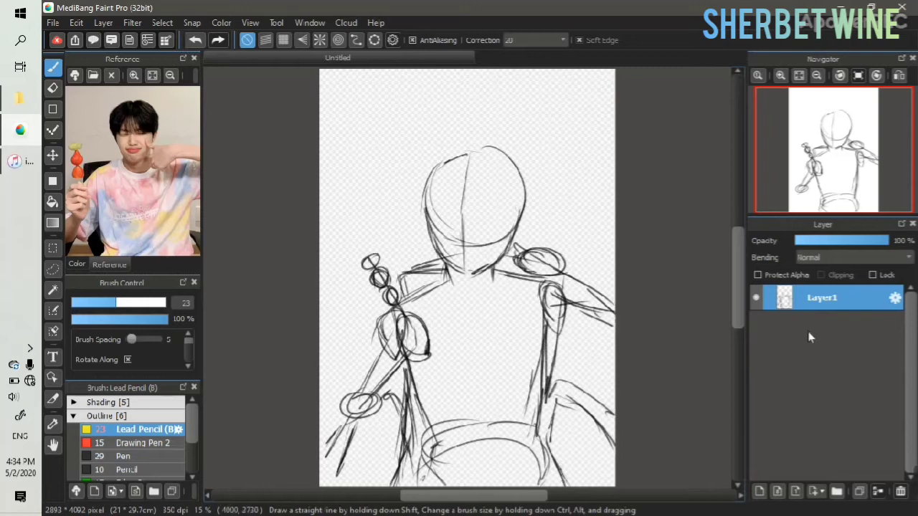
# Add a new layer inside a new folder above the sketch, and lower the sketch layer's opacity to 31%
pyautogui.click(758, 493)
pyautogui.click(836, 492)
pyautogui.moveTo(828, 320); pyautogui.dragTo(827, 302)
pyautogui.click(835, 345)
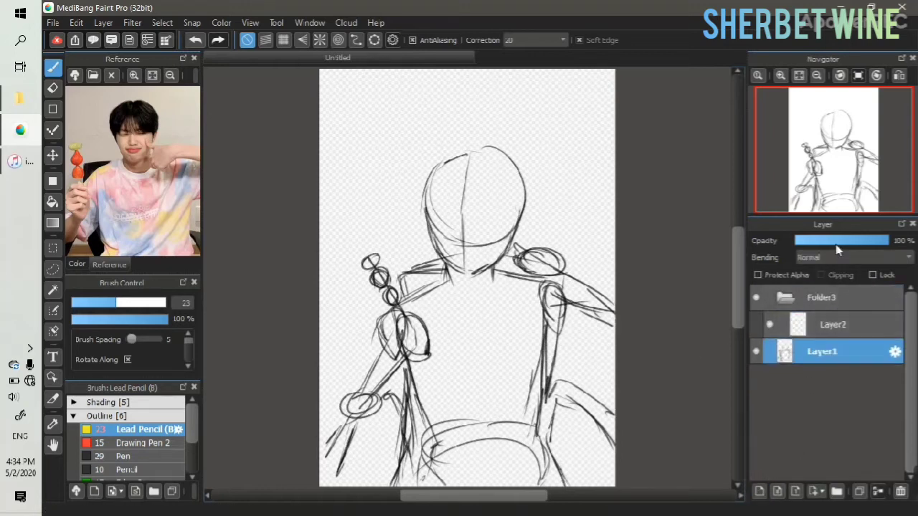
pyautogui.moveTo(841, 242); pyautogui.dragTo(823, 241)
# Make the empty layer in the folder active and set up the Pencil brush at size 20 for line art
pyautogui.click(780, 76)
pyautogui.click(780, 75)
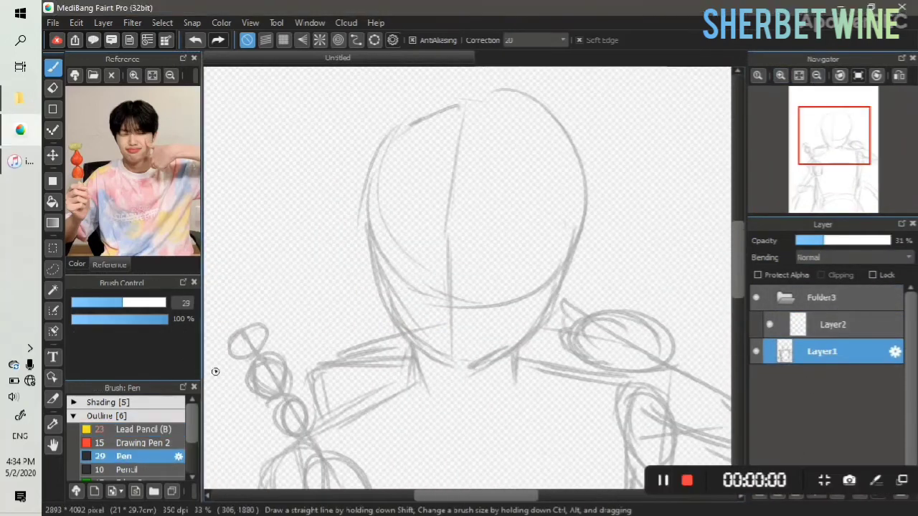
pyautogui.moveTo(323, 260); pyautogui.dragTo(344, 291)
pyautogui.hotkey('ctrl', 'z')
pyautogui.click(832, 324)
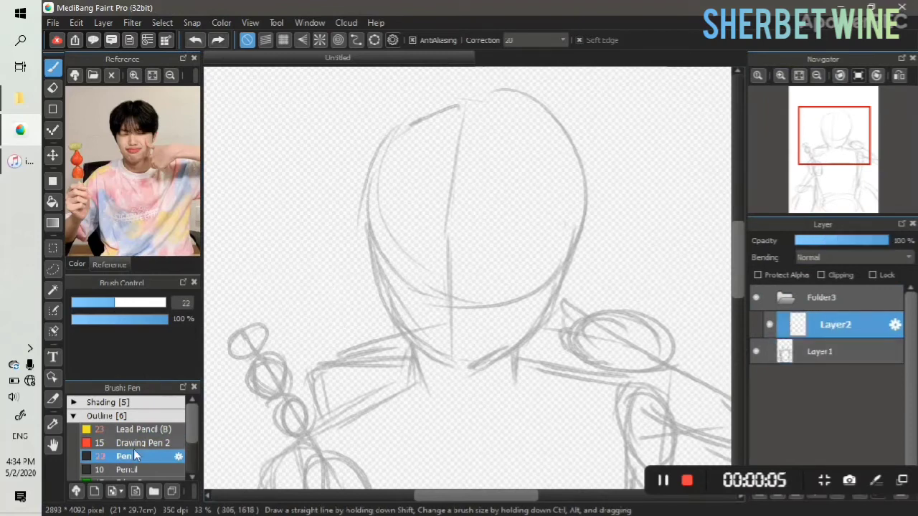
pyautogui.click(127, 470)
pyautogui.click(120, 303)
pyautogui.moveTo(359, 246); pyautogui.dragTo(361, 289)
pyautogui.hotkey('ctrl', 'z')
pyautogui.click(110, 303)
pyautogui.hotkey('ctrl', 'z')
# Outline the jaw from cheek to cheek and draw both short neck lines over the sketch
pyautogui.moveTo(373, 227); pyautogui.dragTo(374, 263)
pyautogui.moveTo(371, 220)
pyautogui.mouseDown()
pyautogui.moveTo(389, 327)
pyautogui.moveTo(454, 368)
pyautogui.moveTo(503, 359)
pyautogui.moveTo(529, 339)
pyautogui.mouseUp()
pyautogui.moveTo(577, 230)
pyautogui.mouseDown()
pyautogui.moveTo(555, 296)
pyautogui.moveTo(514, 352)
pyautogui.mouseUp()
pyautogui.moveTo(543, 320); pyautogui.dragTo(574, 242)
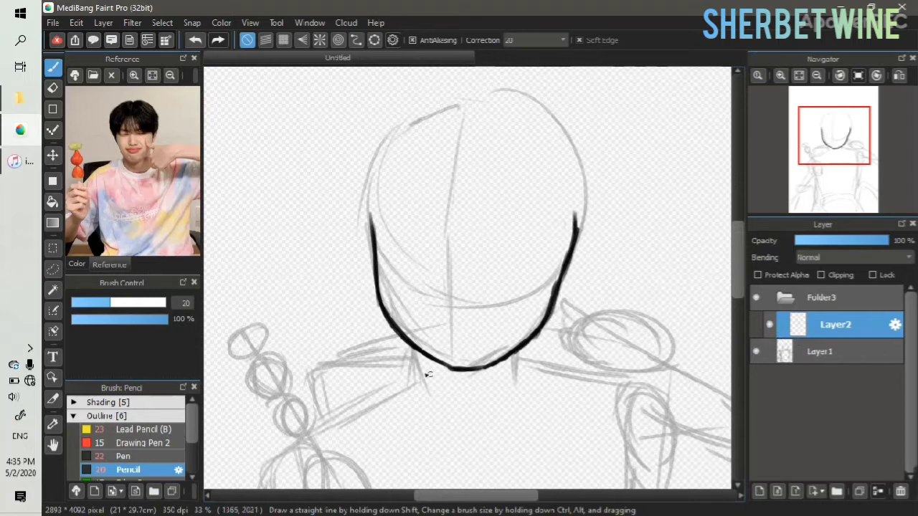
pyautogui.hotkey('ctrl', 'z')
pyautogui.moveTo(407, 348); pyautogui.dragTo(419, 392)
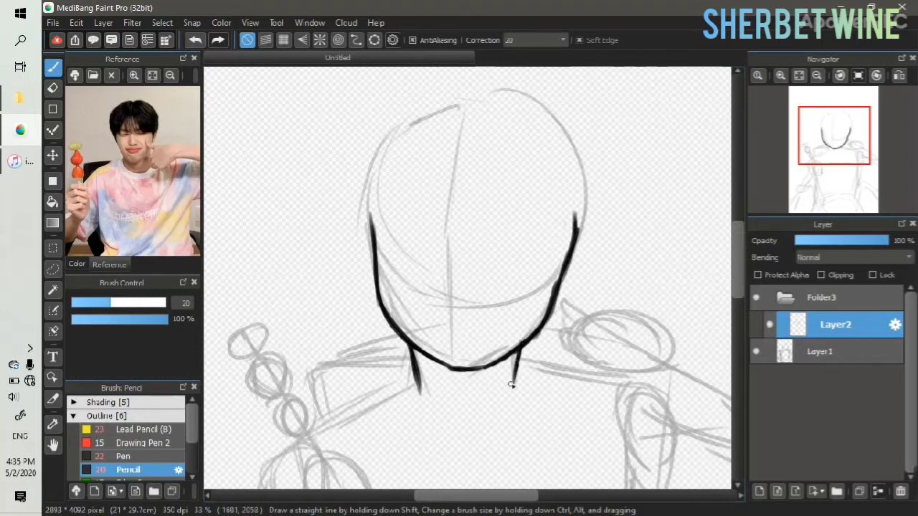
pyautogui.hotkey('ctrl', 'z')
# Draw a small curved nose at the face's centre guide and try a closed eye on the left side
pyautogui.moveTo(454, 295); pyautogui.dragTo(468, 306)
pyautogui.hotkey('ctrl', 'z')
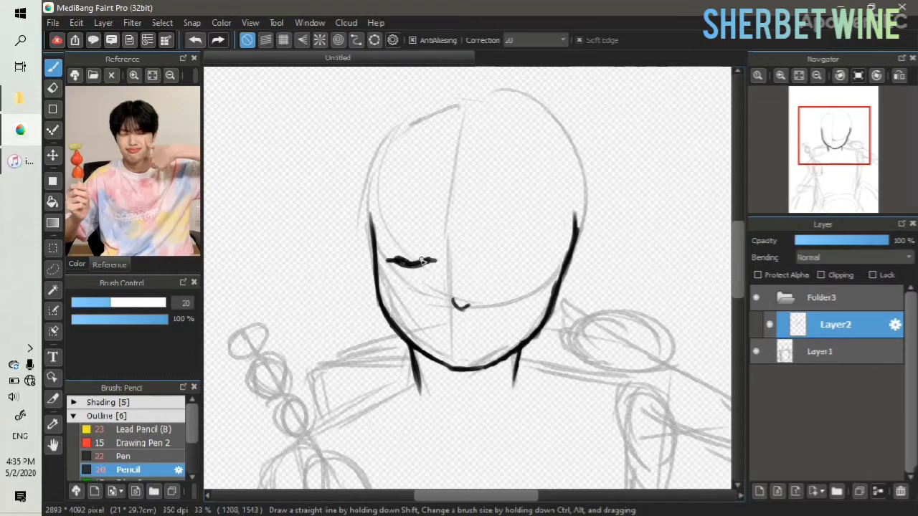
pyautogui.hotkey('ctrl', 'z')
pyautogui.hotkey('ctrl', 'z')
pyautogui.hotkey('ctrl', 'z')
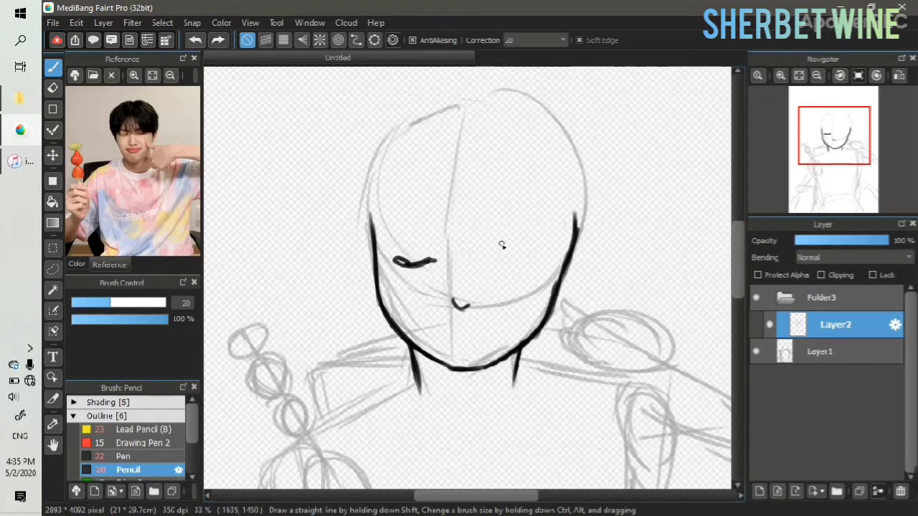
# Draw two open eyes with oval irises and curved upper lids, and a smiling mouth with full lips
pyautogui.moveTo(390, 270)
pyautogui.mouseDown()
pyautogui.moveTo(402, 244)
pyautogui.moveTo(431, 270)
pyautogui.mouseUp()
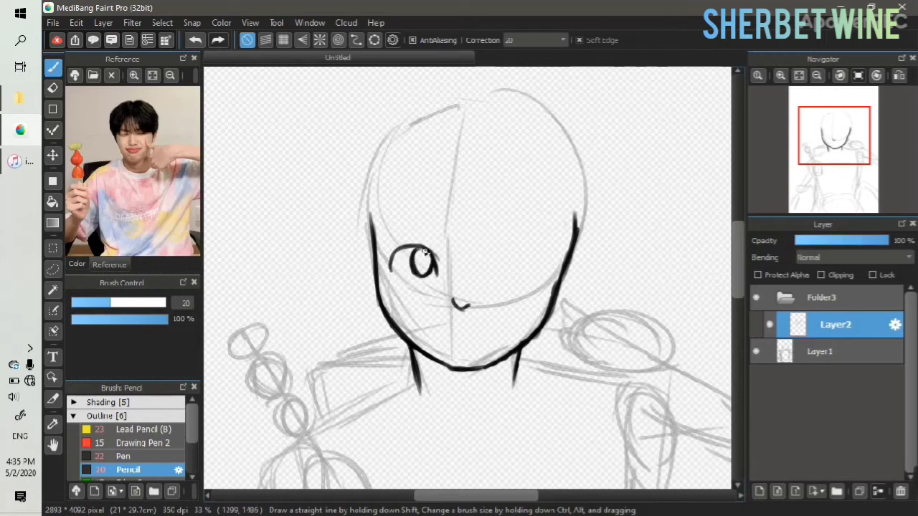
pyautogui.moveTo(507, 262); pyautogui.dragTo(539, 266)
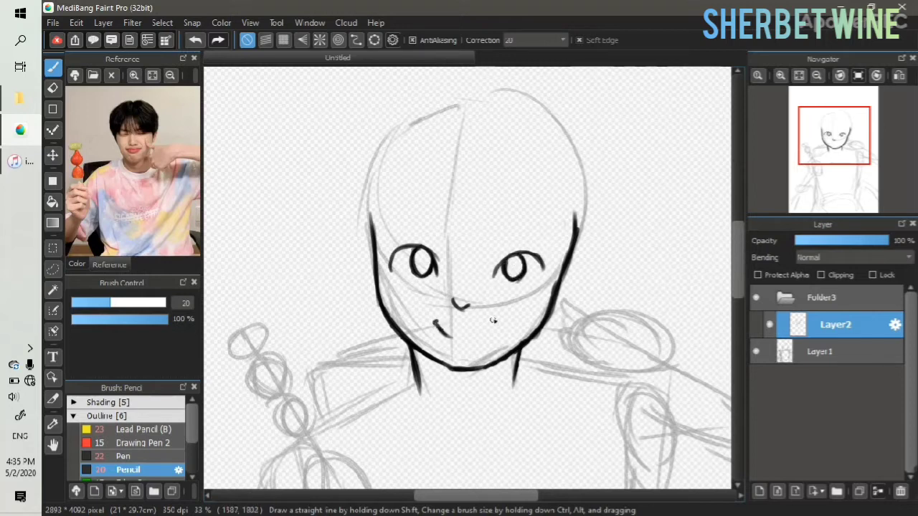
pyautogui.moveTo(454, 336)
pyautogui.mouseDown()
pyautogui.moveTo(479, 332)
pyautogui.moveTo(475, 344)
pyautogui.mouseUp()
pyautogui.hotkey('ctrl', 'z')
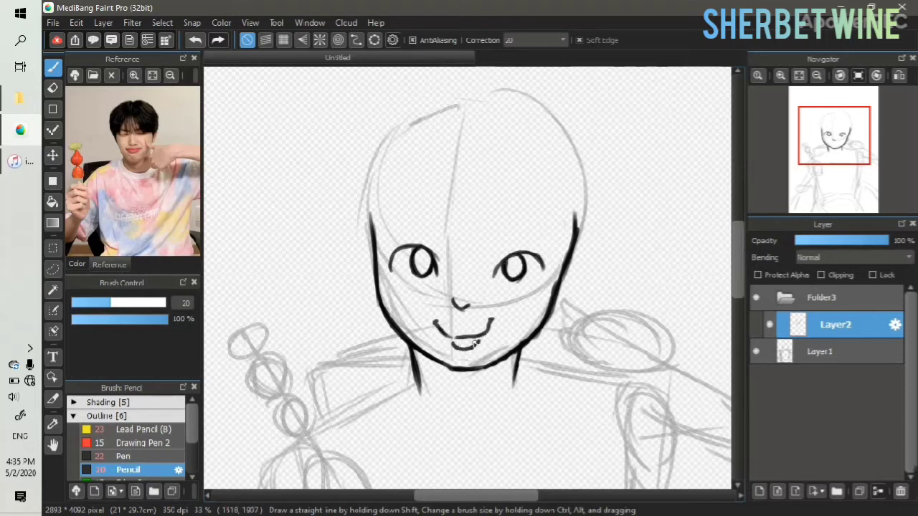
pyautogui.hotkey('ctrl', 'z')
pyautogui.hotkey('ctrl', 'y')
# Add a new layer and draw bangs fanning out from the middle of the forehead toward both temples
pyautogui.click(759, 491)
pyautogui.moveTo(466, 152)
pyautogui.mouseDown()
pyautogui.moveTo(454, 235)
pyautogui.moveTo(474, 265)
pyautogui.mouseUp()
pyautogui.hotkey('ctrl', 'z')
pyautogui.moveTo(471, 158)
pyautogui.mouseDown()
pyautogui.moveTo(494, 258)
pyautogui.moveTo(444, 254)
pyautogui.mouseUp()
pyautogui.moveTo(467, 155)
pyautogui.mouseDown()
pyautogui.moveTo(378, 251)
pyautogui.moveTo(529, 242)
pyautogui.mouseUp()
pyautogui.moveTo(476, 158); pyautogui.dragTo(563, 245)
# Outline the hair around both sides of the head and draw both ears
pyautogui.moveTo(476, 101)
pyautogui.mouseDown()
pyautogui.moveTo(459, 96)
pyautogui.moveTo(368, 146)
pyautogui.mouseUp()
pyautogui.moveTo(427, 102)
pyautogui.mouseDown()
pyautogui.moveTo(364, 241)
pyautogui.moveTo(381, 293)
pyautogui.mouseUp()
pyautogui.moveTo(369, 245); pyautogui.dragTo(386, 291)
pyautogui.moveTo(572, 235)
pyautogui.mouseDown()
pyautogui.moveTo(559, 295)
pyautogui.moveTo(562, 284)
pyautogui.mouseUp()
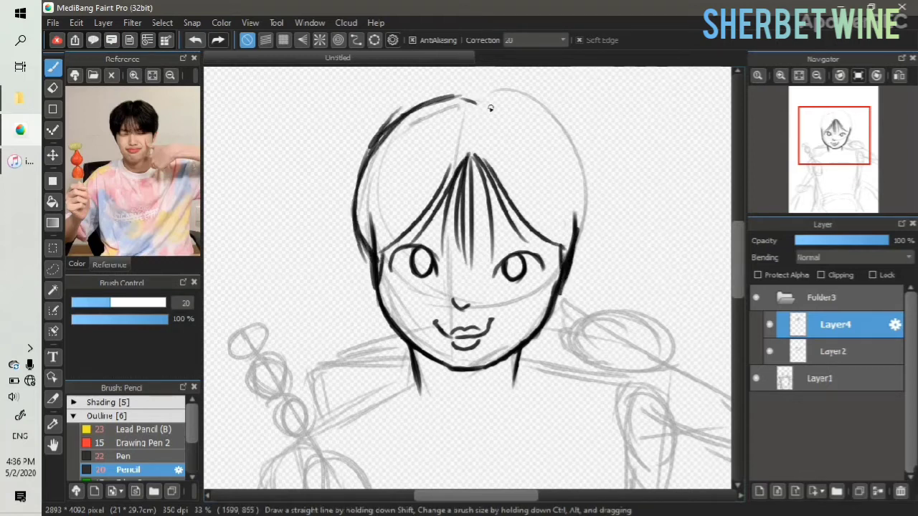
pyautogui.moveTo(476, 103); pyautogui.dragTo(543, 104)
pyautogui.moveTo(495, 94); pyautogui.dragTo(587, 155)
pyautogui.moveTo(553, 114)
pyautogui.mouseDown()
pyautogui.moveTo(597, 199)
pyautogui.moveTo(561, 295)
pyautogui.mouseUp()
pyautogui.moveTo(363, 248); pyautogui.dragTo(376, 300)
pyautogui.moveTo(365, 251)
pyautogui.mouseDown()
pyautogui.moveTo(347, 214)
pyautogui.moveTo(393, 115)
pyautogui.moveTo(456, 96)
pyautogui.mouseUp()
# Draw hair strands sweeping from the parting down toward both temples
pyautogui.moveTo(472, 134); pyautogui.dragTo(372, 228)
pyautogui.moveTo(457, 118)
pyautogui.mouseDown()
pyautogui.moveTo(377, 225)
pyautogui.moveTo(359, 215)
pyautogui.moveTo(375, 251)
pyautogui.mouseUp()
pyautogui.moveTo(400, 221); pyautogui.dragTo(375, 230)
pyautogui.moveTo(418, 200); pyautogui.dragTo(375, 244)
pyautogui.moveTo(469, 133)
pyautogui.mouseDown()
pyautogui.moveTo(457, 159)
pyautogui.moveTo(502, 159)
pyautogui.moveTo(559, 224)
pyautogui.mouseUp()
# Thicken the hair outline on the right side of the head and add inner strands there
pyautogui.moveTo(479, 118); pyautogui.dragTo(510, 114)
pyautogui.moveTo(490, 106)
pyautogui.mouseDown()
pyautogui.moveTo(530, 97)
pyautogui.moveTo(587, 215)
pyautogui.mouseUp()
pyautogui.moveTo(583, 207); pyautogui.dragTo(564, 258)
pyautogui.hotkey('ctrl', 'z')
pyautogui.moveTo(542, 151)
pyautogui.mouseDown()
pyautogui.moveTo(575, 238)
pyautogui.moveTo(573, 227)
pyautogui.mouseUp()
pyautogui.hotkey('ctrl', 'z')
pyautogui.hotkey('ctrl', 'z')
pyautogui.moveTo(530, 166); pyautogui.dragTo(572, 235)
pyautogui.moveTo(520, 123); pyautogui.dragTo(531, 131)
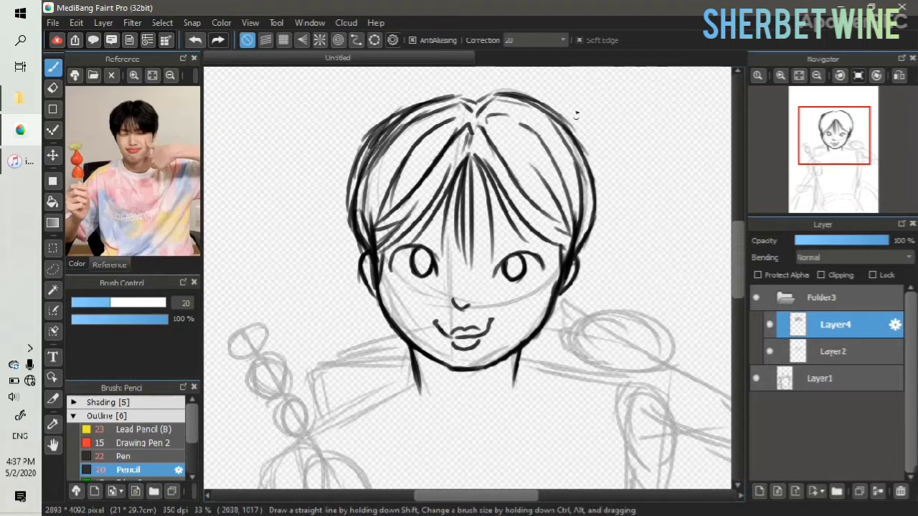
# Lasso the eyes, nose and mouth on the face layer, move them to their own layer and hide it
pyautogui.click(830, 353)
pyautogui.click(53, 269)
pyautogui.moveTo(504, 313)
pyautogui.mouseDown()
pyautogui.moveTo(527, 240)
pyautogui.moveTo(412, 323)
pyautogui.moveTo(495, 359)
pyautogui.mouseUp()
pyautogui.hotkey('ctrl', 'shift', 'n')
pyautogui.hotkey('ctrl', 'd')
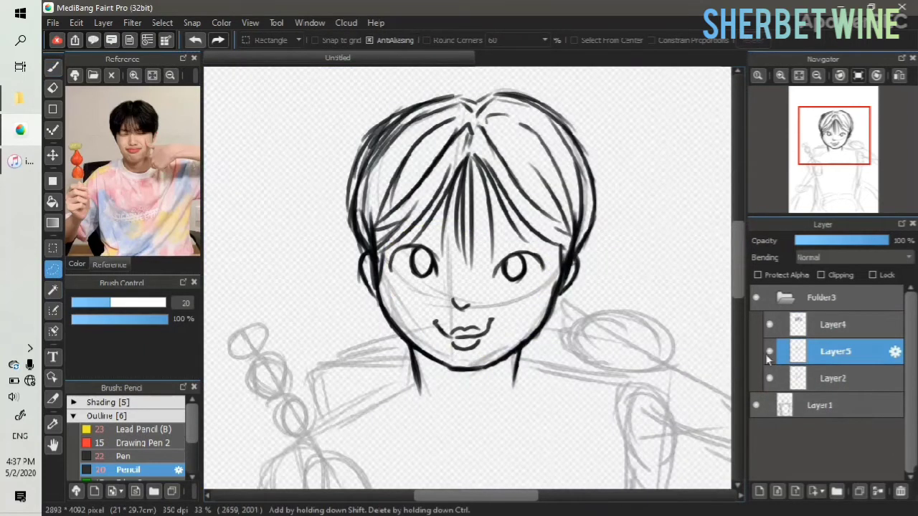
pyautogui.click(769, 352)
# Add a new layer and draw the shirt's inner neckline and the right part of the collar's outer edge
pyautogui.click(760, 491)
pyautogui.press('b')
pyautogui.scroll(-4, 473, 273)
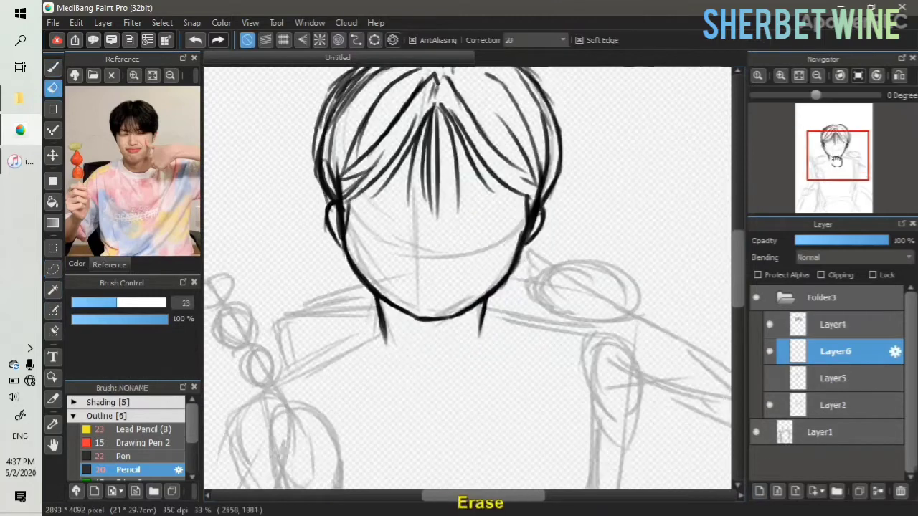
pyautogui.click(134, 76)
pyautogui.click(134, 76)
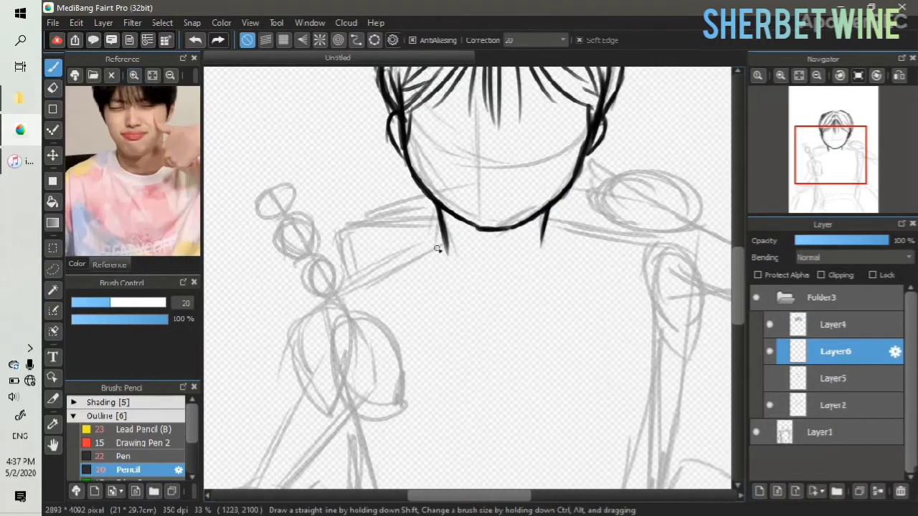
pyautogui.moveTo(446, 247)
pyautogui.mouseDown()
pyautogui.moveTo(477, 286)
pyautogui.moveTo(547, 252)
pyautogui.moveTo(549, 237)
pyautogui.moveTo(532, 280)
pyautogui.mouseUp()
pyautogui.moveTo(549, 223)
pyautogui.mouseDown()
pyautogui.moveTo(568, 259)
pyautogui.moveTo(527, 307)
pyautogui.mouseUp()
pyautogui.moveTo(482, 309); pyautogui.dragTo(538, 302)
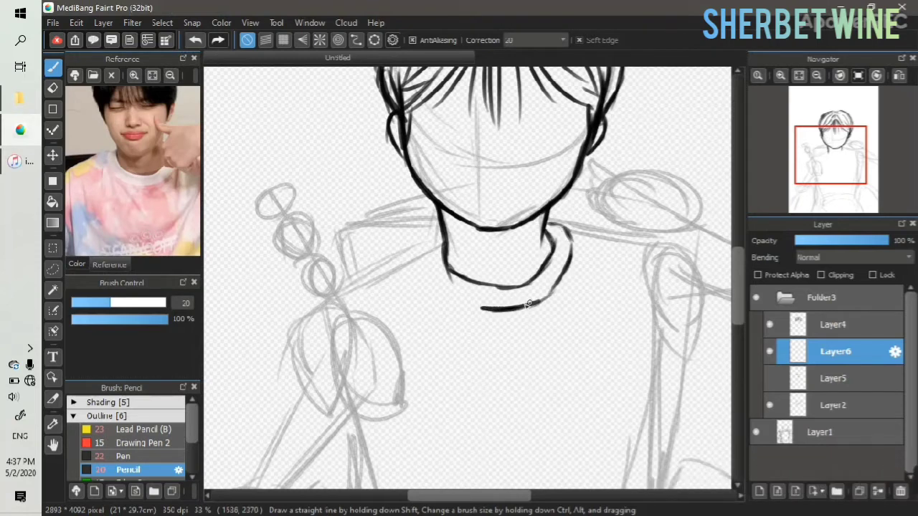
# Complete the left part of the shirt collar's outer edge down to the bottom curve
pyautogui.click(76, 264)
pyautogui.click(109, 264)
pyautogui.moveTo(423, 246); pyautogui.dragTo(435, 300)
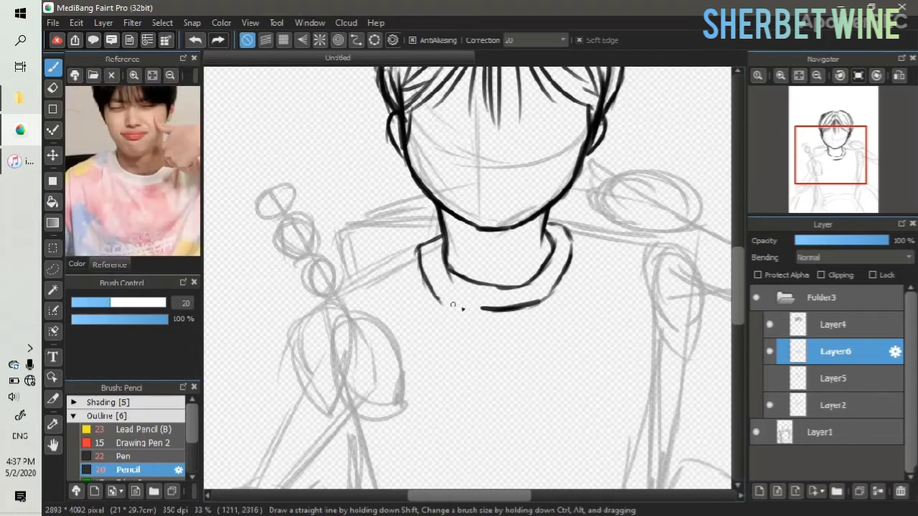
pyautogui.press('e')
pyautogui.press('b')
pyautogui.moveTo(415, 245); pyautogui.dragTo(429, 291)
# Draw the shirt's shoulder lines on both sides of the collar, with short folds on the right shoulder
pyautogui.moveTo(406, 252)
pyautogui.mouseDown()
pyautogui.moveTo(345, 290)
pyautogui.moveTo(383, 269)
pyautogui.mouseUp()
pyautogui.moveTo(571, 228)
pyautogui.mouseDown()
pyautogui.moveTo(607, 237)
pyautogui.moveTo(601, 297)
pyautogui.mouseUp()
pyautogui.moveTo(608, 237)
pyautogui.mouseDown()
pyautogui.moveTo(627, 288)
pyautogui.moveTo(656, 252)
pyautogui.moveTo(732, 278)
pyautogui.mouseUp()
# Draw long diagonal fabric folds running from the right armpit toward the middle of the shirt
pyautogui.moveTo(831, 158)
pyautogui.mouseDown()
pyautogui.moveTo(855, 173)
pyautogui.moveTo(832, 169)
pyautogui.mouseUp()
pyautogui.click(816, 75)
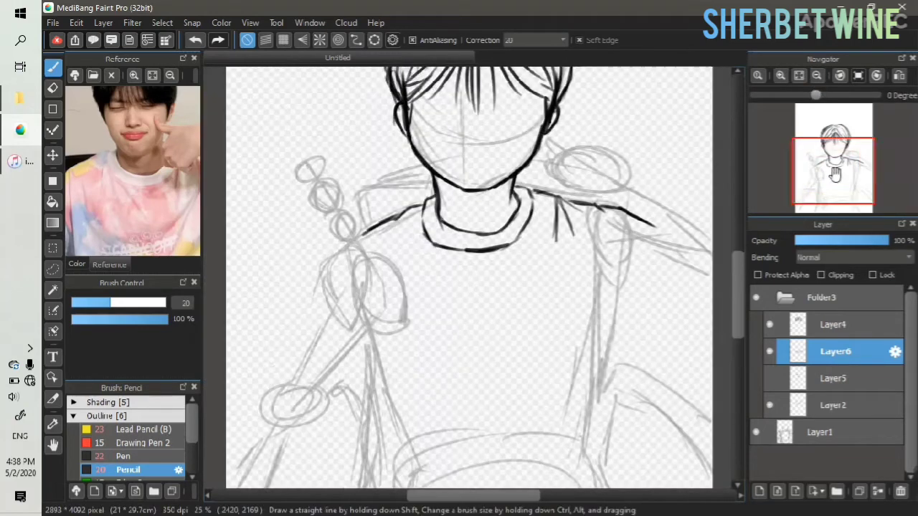
pyautogui.moveTo(603, 192); pyautogui.dragTo(560, 331)
pyautogui.hotkey('ctrl', 'z')
pyautogui.moveTo(593, 242); pyautogui.dragTo(521, 347)
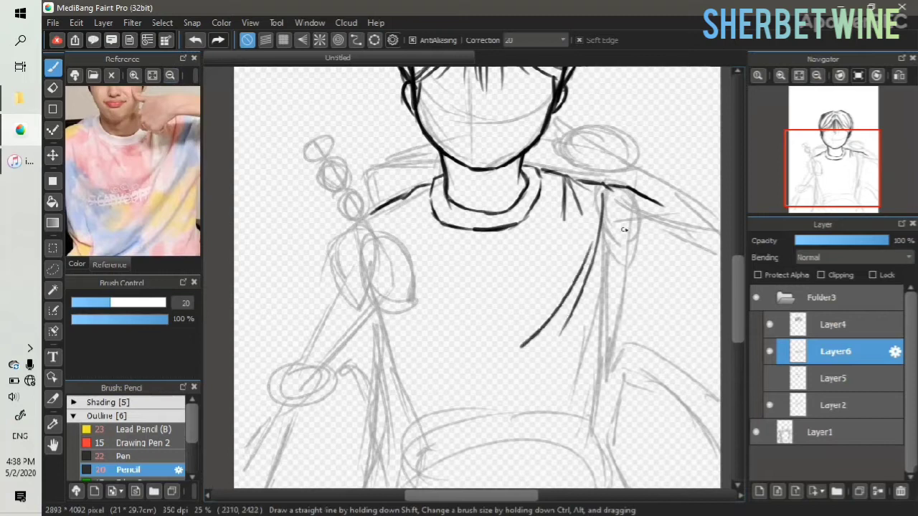
# Draw the shirt's right side down to a gathered hem corner, and the underside of the right sleeve
pyautogui.moveTo(636, 278); pyautogui.dragTo(618, 351)
pyautogui.hotkey('ctrl', 'z')
pyautogui.moveTo(635, 277)
pyautogui.mouseDown()
pyautogui.moveTo(616, 346)
pyautogui.moveTo(621, 447)
pyautogui.mouseUp()
pyautogui.moveTo(619, 318); pyautogui.dragTo(609, 453)
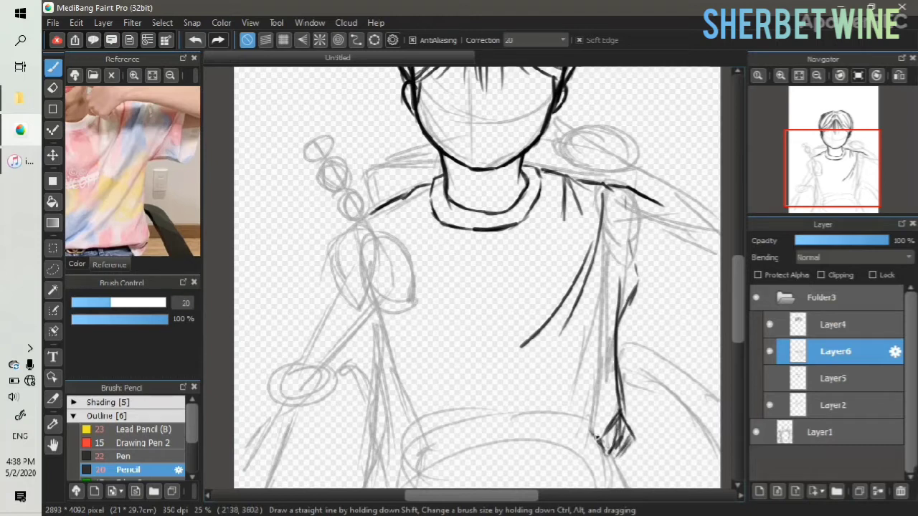
pyautogui.hotkey('ctrl', 'z')
pyautogui.moveTo(637, 296); pyautogui.dragTo(666, 284)
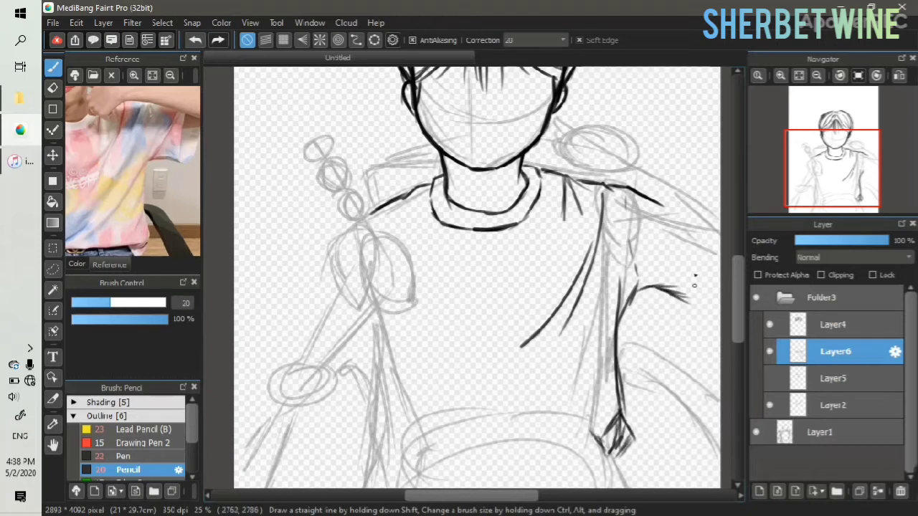
pyautogui.hotkey('ctrl', 'z')
# Outline the bent left-side arm from the shoulder around the elbow and up the forearm to the hand
pyautogui.moveTo(824, 174); pyautogui.dragTo(818, 163)
pyautogui.moveTo(149, 200)
pyautogui.mouseDown()
pyautogui.moveTo(207, 184)
pyautogui.moveTo(247, 188)
pyautogui.mouseUp()
pyautogui.moveTo(446, 230)
pyautogui.mouseDown()
pyautogui.moveTo(407, 288)
pyautogui.moveTo(394, 331)
pyautogui.mouseUp()
pyautogui.moveTo(399, 328); pyautogui.dragTo(360, 381)
pyautogui.moveTo(377, 371)
pyautogui.mouseDown()
pyautogui.moveTo(349, 415)
pyautogui.moveTo(356, 460)
pyautogui.mouseUp()
pyautogui.moveTo(357, 458); pyautogui.dragTo(413, 452)
pyautogui.moveTo(410, 452)
pyautogui.mouseDown()
pyautogui.moveTo(463, 342)
pyautogui.moveTo(369, 395)
pyautogui.moveTo(456, 314)
pyautogui.mouseUp()
pyautogui.moveTo(423, 342)
pyautogui.mouseDown()
pyautogui.moveTo(491, 319)
pyautogui.moveTo(493, 294)
pyautogui.moveTo(493, 310)
pyautogui.mouseUp()
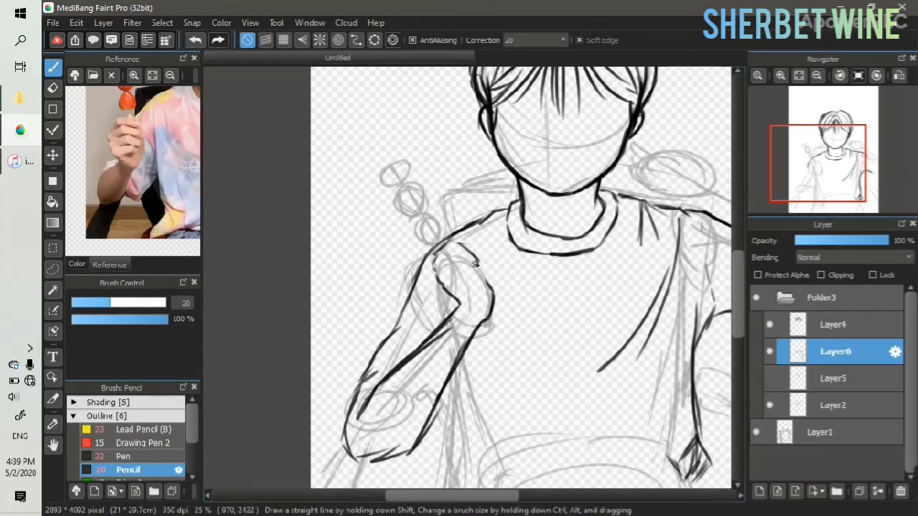
# Redraw the left-side hand as a fist with curled fingers
pyautogui.hotkey('ctrl', 'z')
pyautogui.hotkey('ctrl', 'z')
pyautogui.hotkey('ctrl', 'z')
pyautogui.moveTo(458, 284); pyautogui.dragTo(471, 283)
pyautogui.moveTo(454, 276)
pyautogui.mouseDown()
pyautogui.moveTo(470, 272)
pyautogui.moveTo(489, 295)
pyautogui.moveTo(477, 275)
pyautogui.mouseUp()
pyautogui.moveTo(450, 267); pyautogui.dragTo(472, 265)
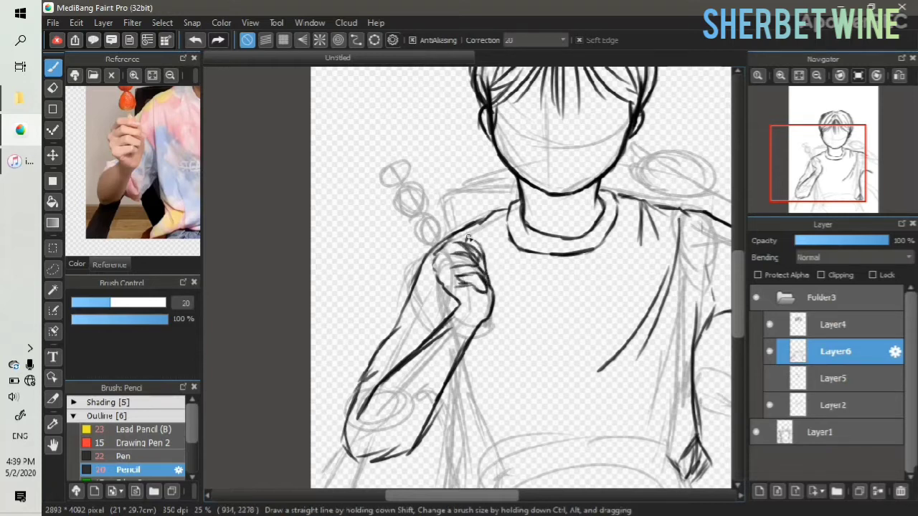
# Draw the skewer rising from the fist with three fruit pieces on it
pyautogui.moveTo(178, 197); pyautogui.dragTo(170, 251)
pyautogui.moveTo(438, 223); pyautogui.dragTo(444, 239)
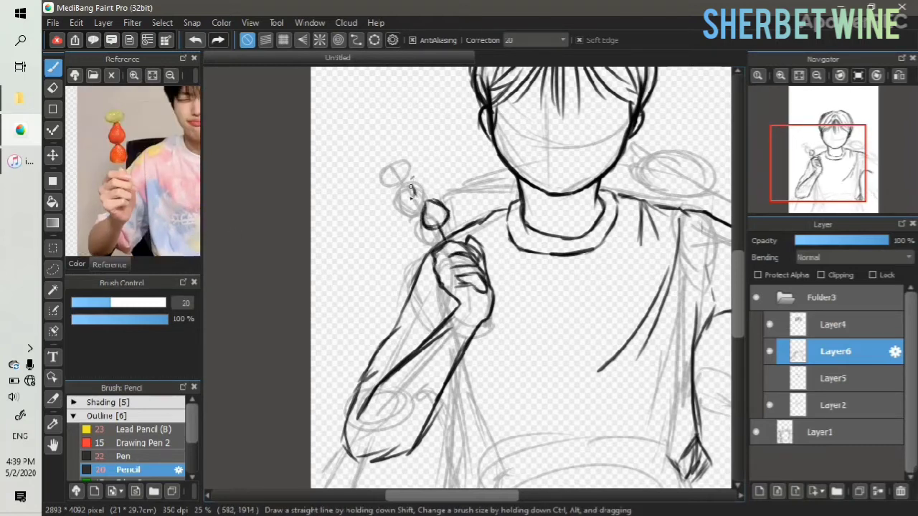
pyautogui.moveTo(418, 163); pyautogui.dragTo(412, 159)
pyautogui.moveTo(422, 208); pyautogui.dragTo(446, 212)
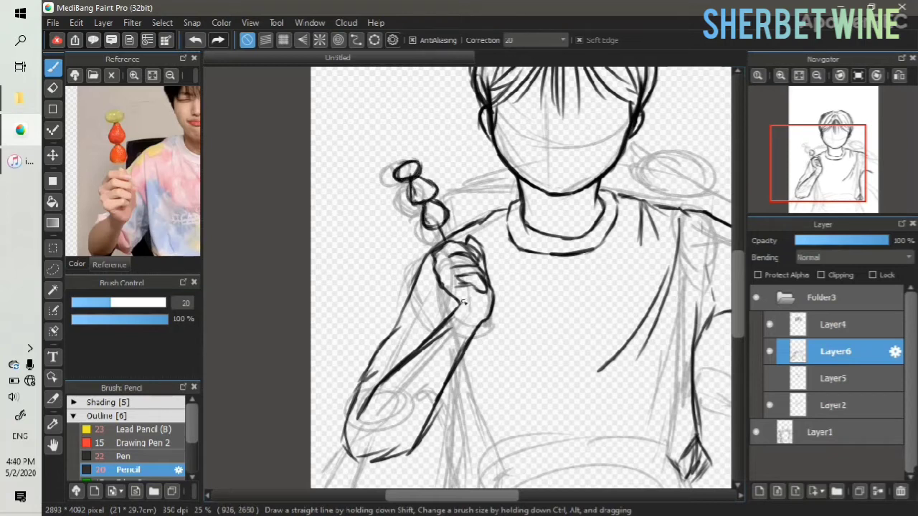
# Redraw the left-side sleeve's outer edge down to the elbow, with cuff folds above and below the forearm
pyautogui.moveTo(362, 382); pyautogui.dragTo(380, 379)
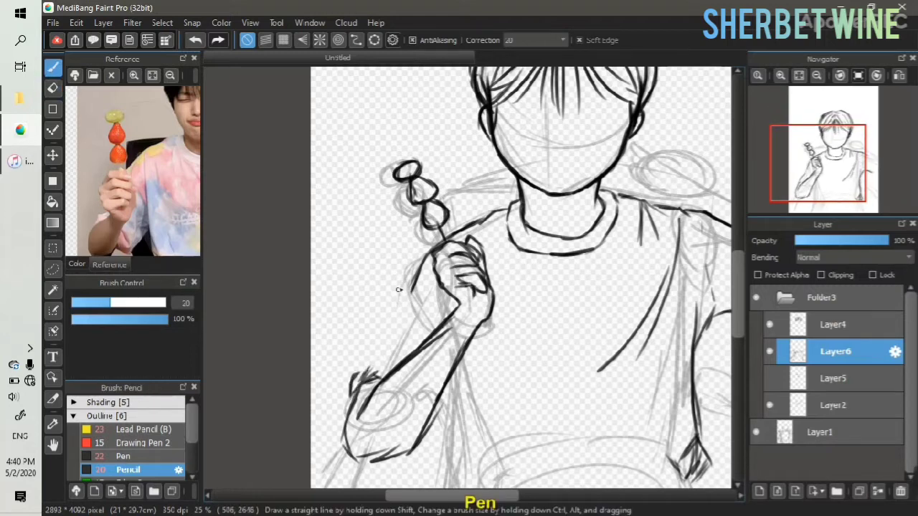
pyautogui.moveTo(423, 255)
pyautogui.mouseDown()
pyautogui.moveTo(345, 383)
pyautogui.moveTo(345, 421)
pyautogui.moveTo(375, 377)
pyautogui.mouseUp()
pyautogui.press('e')
pyautogui.press('b')
pyautogui.moveTo(345, 414); pyautogui.dragTo(370, 390)
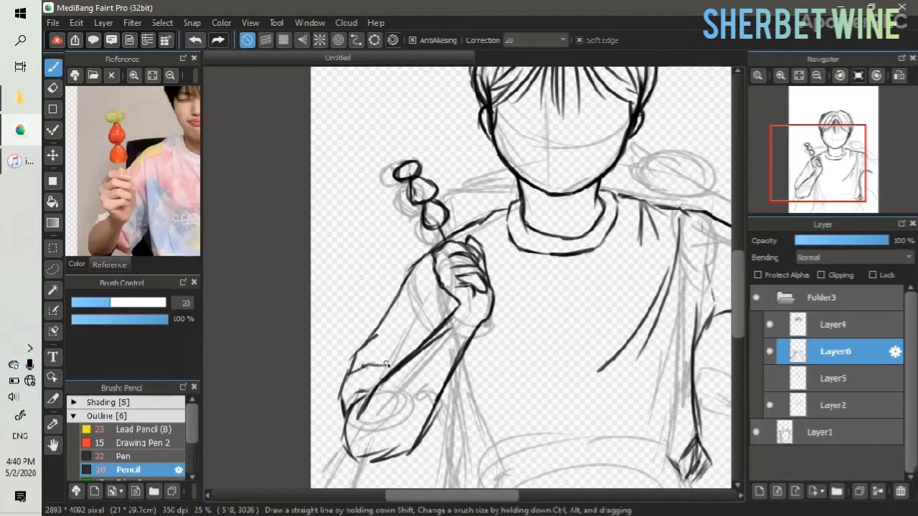
pyautogui.moveTo(422, 443); pyautogui.dragTo(443, 444)
pyautogui.moveTo(444, 443); pyautogui.dragTo(460, 410)
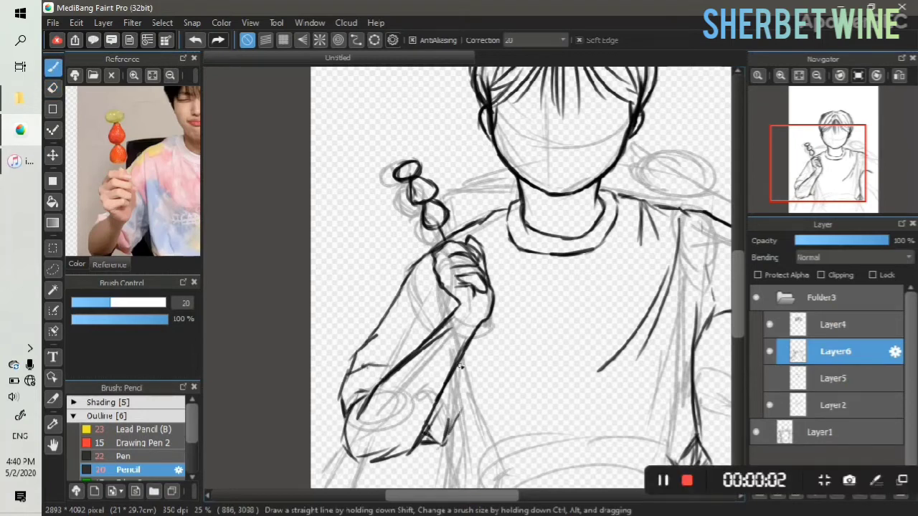
# Draw the shirt's left side down from the forearm and its curved bottom hem
pyautogui.moveTo(466, 362); pyautogui.dragTo(447, 469)
pyautogui.moveTo(833, 180); pyautogui.dragTo(832, 176)
pyautogui.press('e')
pyautogui.moveTo(381, 331); pyautogui.dragTo(366, 392)
pyautogui.press('b')
pyautogui.moveTo(370, 346); pyautogui.dragTo(362, 466)
pyautogui.moveTo(367, 403); pyautogui.dragTo(366, 468)
pyautogui.moveTo(365, 461)
pyautogui.mouseDown()
pyautogui.moveTo(386, 469)
pyautogui.moveTo(507, 449)
pyautogui.mouseUp()
pyautogui.moveTo(482, 452); pyautogui.dragTo(592, 471)
# Redraw the shirt's right side and add curved fabric folds running inward from both sides
pyautogui.press('e')
pyautogui.moveTo(614, 351); pyautogui.dragTo(609, 426)
pyautogui.press('b')
pyautogui.moveTo(617, 333); pyautogui.dragTo(614, 478)
pyautogui.moveTo(379, 325)
pyautogui.mouseDown()
pyautogui.moveTo(368, 354)
pyautogui.moveTo(462, 396)
pyautogui.mouseUp()
pyautogui.moveTo(188, 248); pyautogui.dragTo(136, 220)
pyautogui.moveTo(611, 323); pyautogui.dragTo(524, 424)
pyautogui.moveTo(617, 361); pyautogui.dragTo(593, 372)
# Extend the right shoulder line outward and draw the end of the right sleeve at the canvas edge
pyautogui.press('e')
pyautogui.press('b')
pyautogui.moveTo(641, 259); pyautogui.dragTo(694, 288)
pyautogui.click(820, 151)
pyautogui.moveTo(169, 185); pyautogui.dragTo(153, 280)
pyautogui.click(839, 164)
pyautogui.moveTo(567, 235)
pyautogui.mouseDown()
pyautogui.moveTo(679, 310)
pyautogui.moveTo(673, 380)
pyautogui.mouseUp()
# Draw the raised right-side forearm and the hand with curled fingers touching the cheek
pyautogui.moveTo(536, 214); pyautogui.dragTo(576, 241)
pyautogui.moveTo(572, 182); pyautogui.dragTo(672, 223)
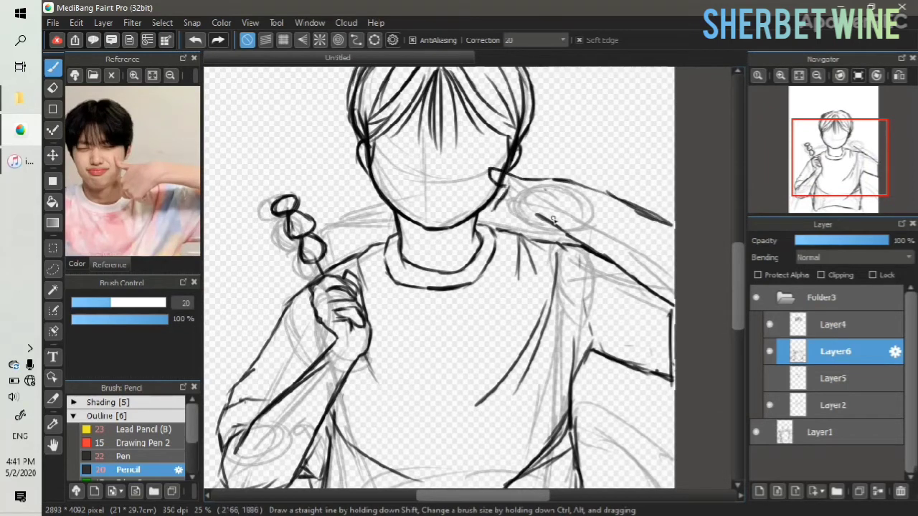
pyautogui.moveTo(527, 178); pyautogui.dragTo(580, 183)
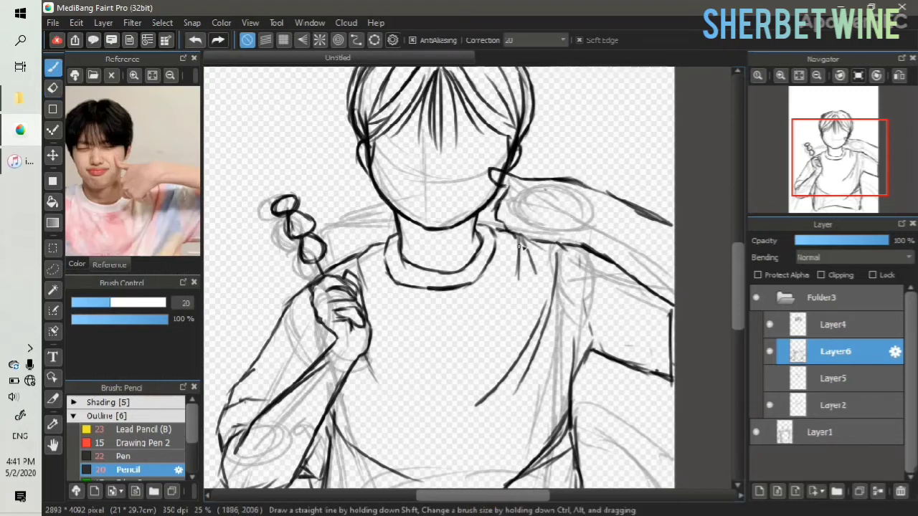
pyautogui.press('e')
pyautogui.moveTo(550, 228)
pyautogui.mouseDown()
pyautogui.moveTo(583, 240)
pyautogui.moveTo(573, 229)
pyautogui.moveTo(673, 306)
pyautogui.mouseUp()
pyautogui.press('b')
pyautogui.moveTo(571, 244); pyautogui.dragTo(595, 248)
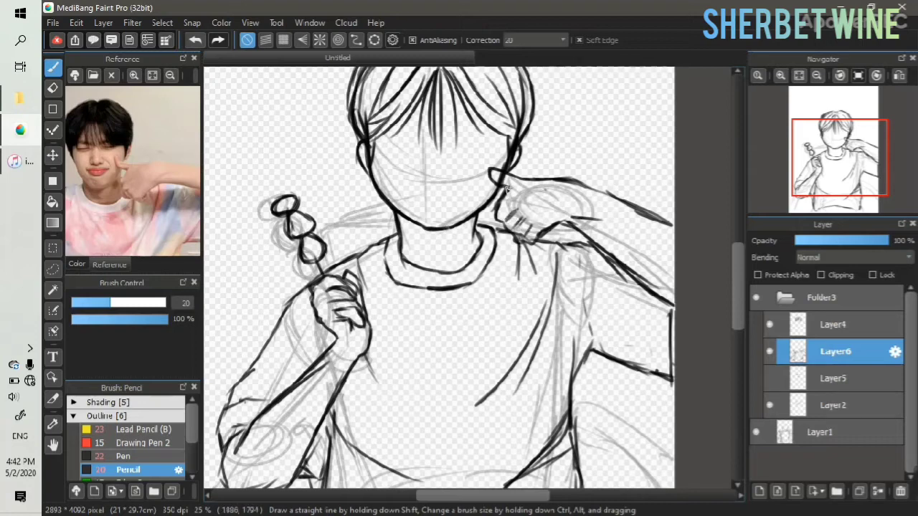
# Add a new layer for the facial features and darken the fringe strands on Layer4
pyautogui.moveTo(837, 165); pyautogui.dragTo(832, 158)
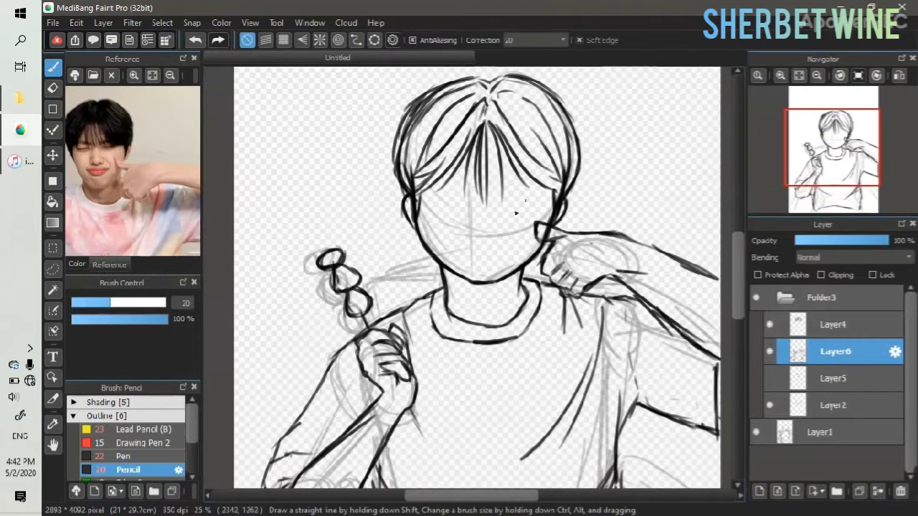
pyautogui.click(759, 491)
pyautogui.click(817, 324)
pyautogui.moveTo(473, 129)
pyautogui.mouseDown()
pyautogui.moveTo(432, 194)
pyautogui.moveTo(542, 180)
pyautogui.mouseUp()
pyautogui.moveTo(441, 111); pyautogui.dragTo(410, 180)
pyautogui.moveTo(402, 151)
pyautogui.mouseDown()
pyautogui.moveTo(408, 183)
pyautogui.moveTo(453, 208)
pyautogui.mouseUp()
# Draw the left-side closed eye with thick lashes and the eyebrow above it on Layer7
pyautogui.click(831, 351)
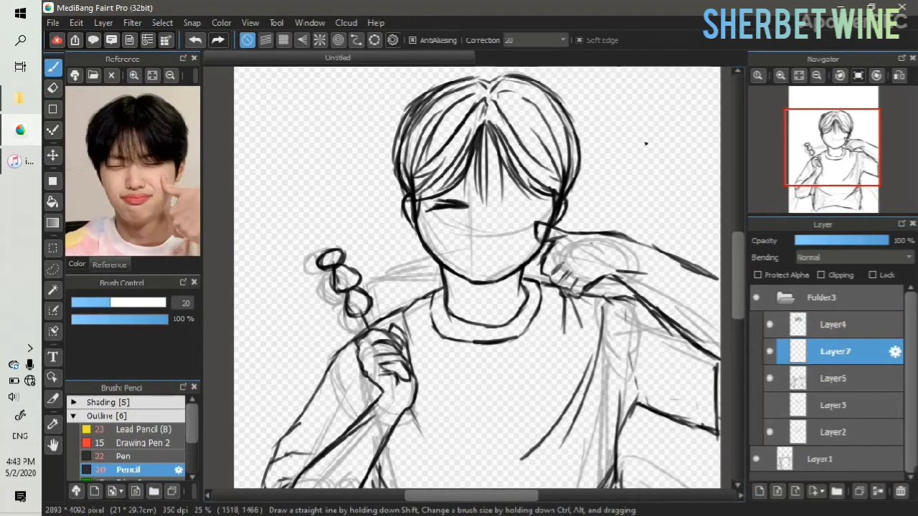
pyautogui.moveTo(792, 96); pyautogui.dragTo(813, 96)
pyautogui.moveTo(834, 149); pyautogui.dragTo(833, 136)
pyautogui.press('e')
pyautogui.moveTo(438, 246)
pyautogui.mouseDown()
pyautogui.moveTo(387, 254)
pyautogui.moveTo(425, 248)
pyautogui.mouseUp()
pyautogui.press('b')
pyautogui.moveTo(332, 245); pyautogui.dragTo(427, 248)
pyautogui.moveTo(364, 219); pyautogui.dragTo(430, 247)
pyautogui.moveTo(329, 242)
pyautogui.mouseDown()
pyautogui.moveTo(415, 234)
pyautogui.moveTo(380, 242)
pyautogui.mouseUp()
pyautogui.moveTo(402, 236); pyautogui.dragTo(435, 249)
pyautogui.moveTo(380, 222); pyautogui.dragTo(429, 242)
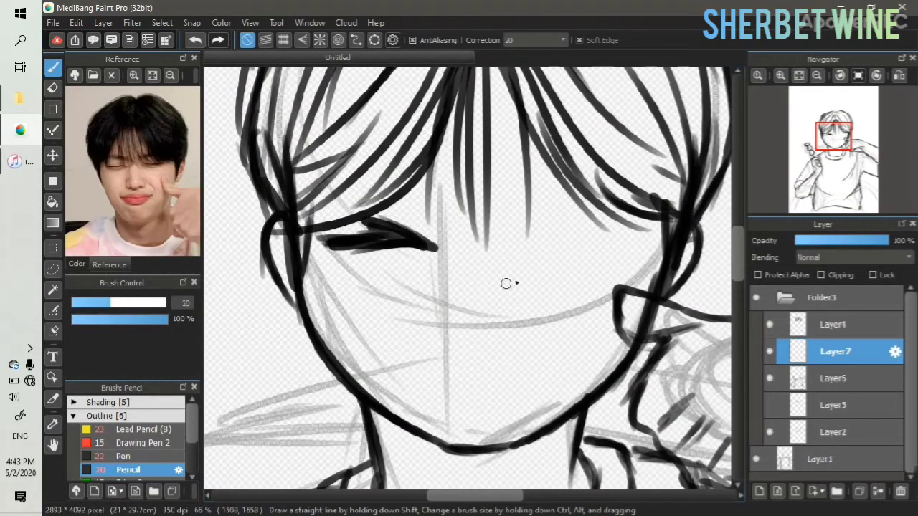
pyautogui.moveTo(391, 172)
pyautogui.mouseDown()
pyautogui.moveTo(437, 172)
pyautogui.moveTo(446, 163)
pyautogui.moveTo(338, 142)
pyautogui.mouseUp()
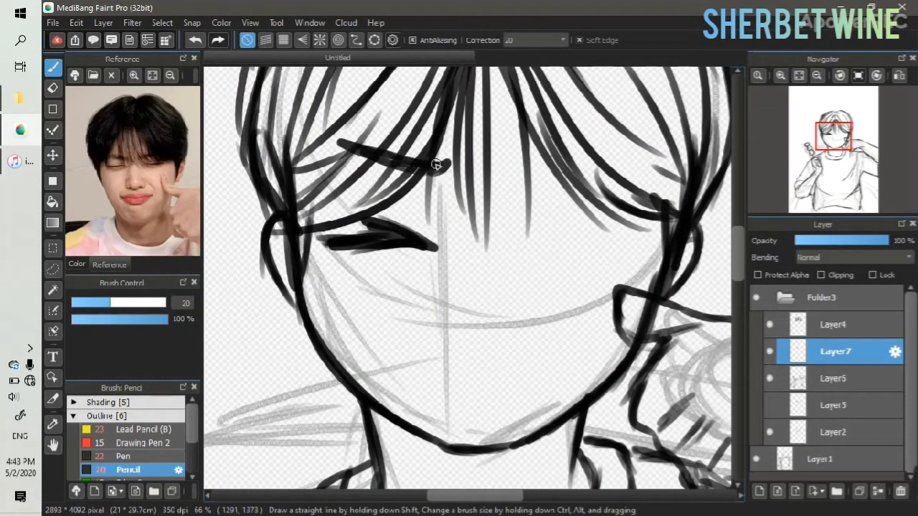
# Duplicate the eye and eyebrow layer, flip the copy, and place it on the right side of the face
pyautogui.click(859, 491)
pyautogui.hotkey('ctrl', 't')
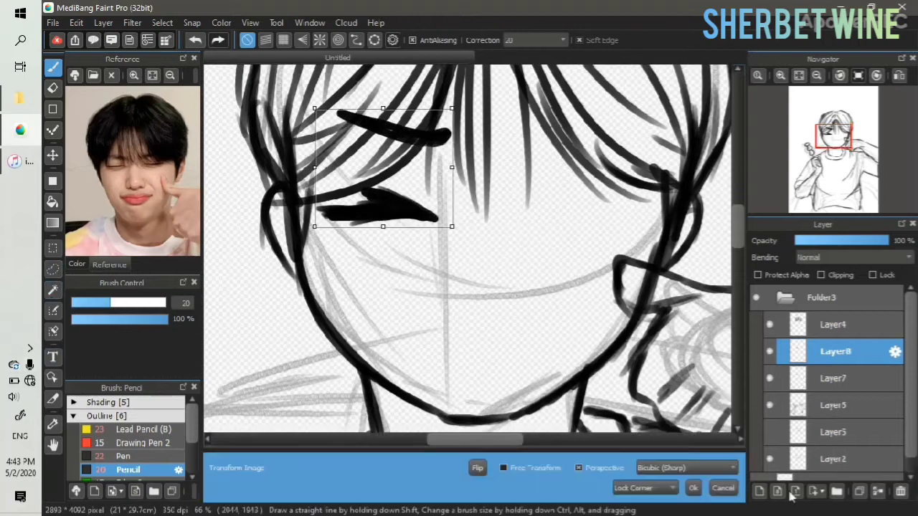
pyautogui.click(479, 470)
pyautogui.moveTo(377, 199); pyautogui.dragTo(567, 205)
pyautogui.press('Return')
# Draw a small V-shaped nose and a smiling mouth between and below the eyes
pyautogui.moveTo(465, 313); pyautogui.dragTo(479, 324)
pyautogui.hotkey('ctrl', 'z')
pyautogui.moveTo(486, 379)
pyautogui.mouseDown()
pyautogui.moveTo(524, 373)
pyautogui.moveTo(420, 366)
pyautogui.mouseUp()
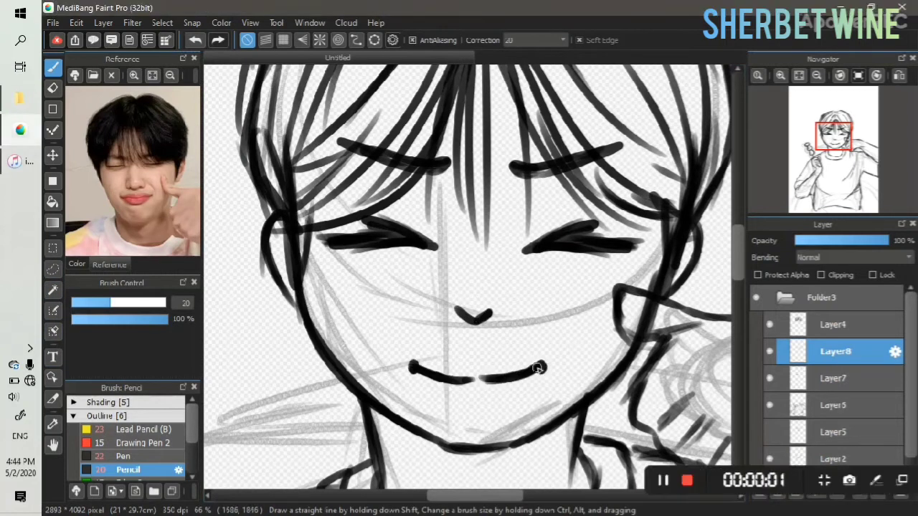
# Erase the jaw outline on Layer2 where it crosses the finger touching the cheek
pyautogui.click(832, 458)
pyautogui.press('e')
pyautogui.moveTo(648, 320); pyautogui.dragTo(651, 323)
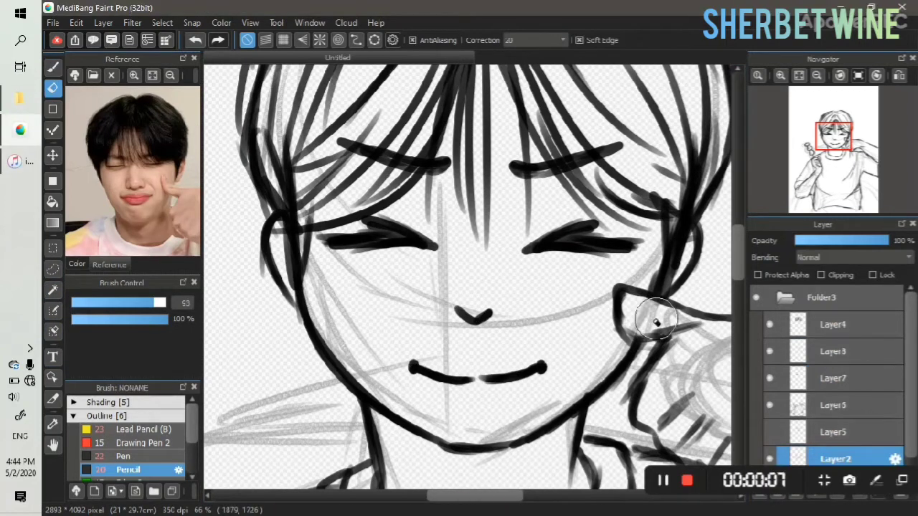
# Merge the mirrored eye layer, Layer8, down into Layer7
pyautogui.click(799, 76)
pyautogui.click(809, 331)
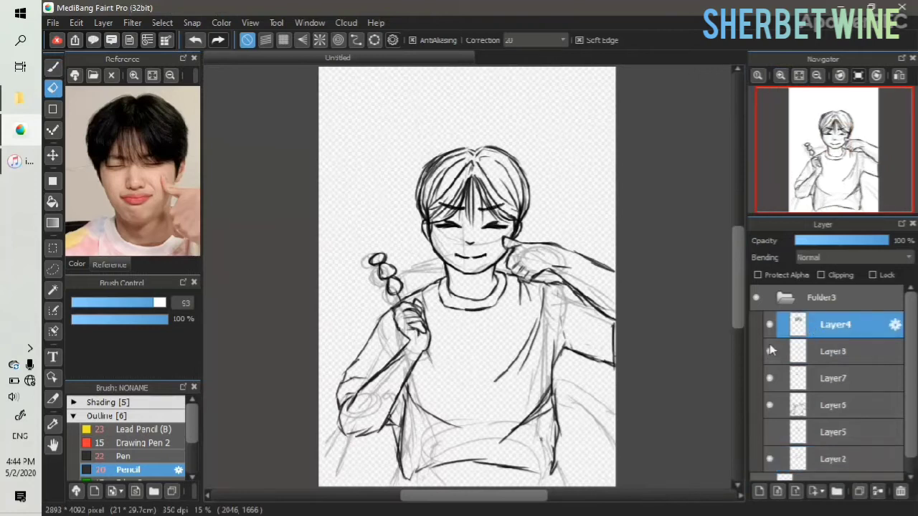
pyautogui.click(830, 355)
pyautogui.click(878, 491)
# Rename Layer4 as Hair, Layer7 as Eyes, Layer6 as body and Layer2 as fae
pyautogui.doubleClick(823, 329)
pyautogui.write('Hair')
pyautogui.press('Return')
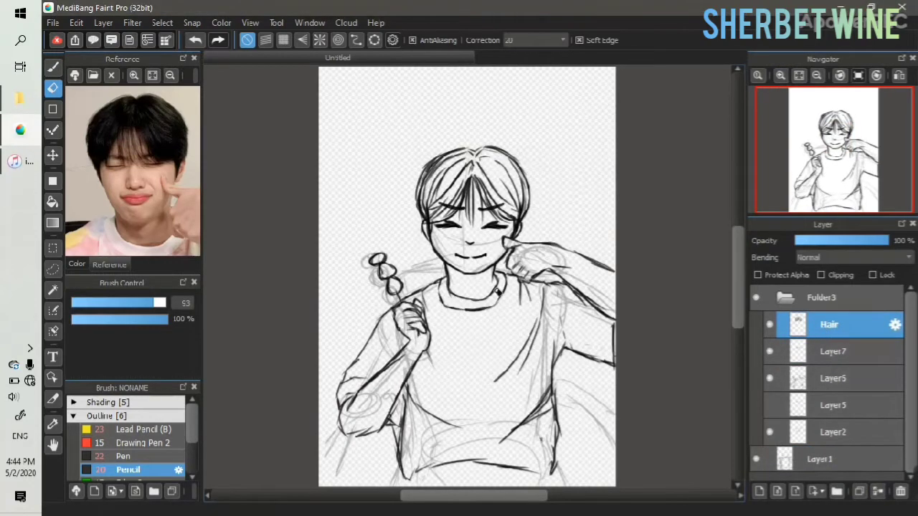
pyautogui.doubleClick(832, 350)
pyautogui.write('Eyes')
pyautogui.press('Return')
pyautogui.doubleClick(825, 374)
pyautogui.write('Cl')
pyautogui.write('dy')
pyautogui.press('Return')
pyautogui.doubleClick(831, 432)
pyautogui.write('fae')
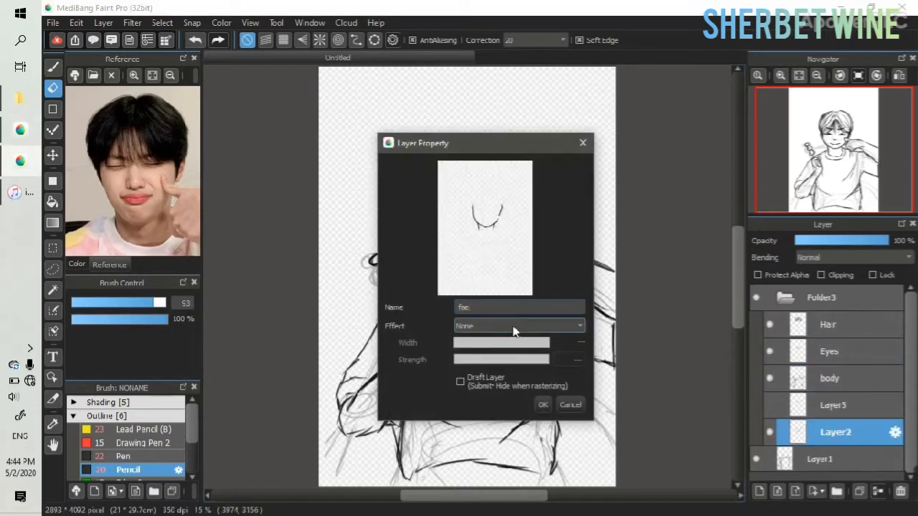
pyautogui.press('Return')
# Place Layer5 visibly beneath the fae layer and draw the background lines beside the shoulder and waist on it
pyautogui.click(833, 435)
pyautogui.click(770, 432)
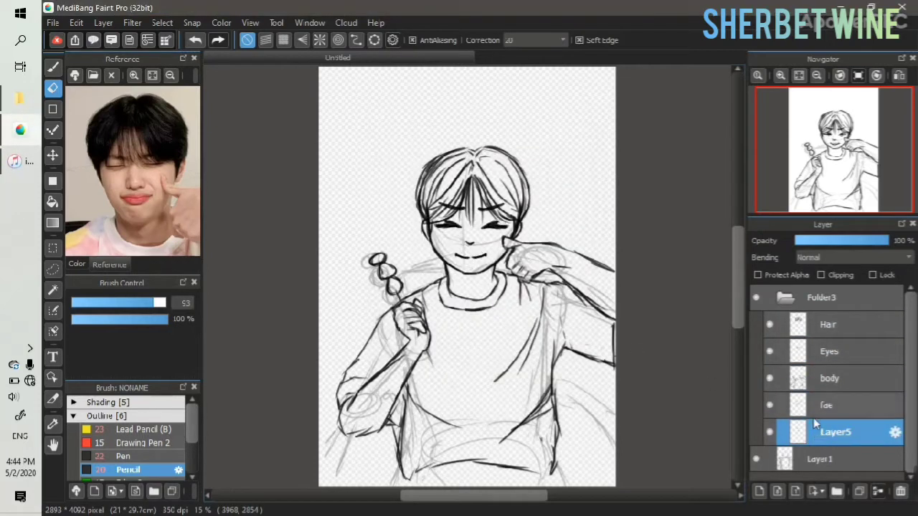
pyautogui.press('b')
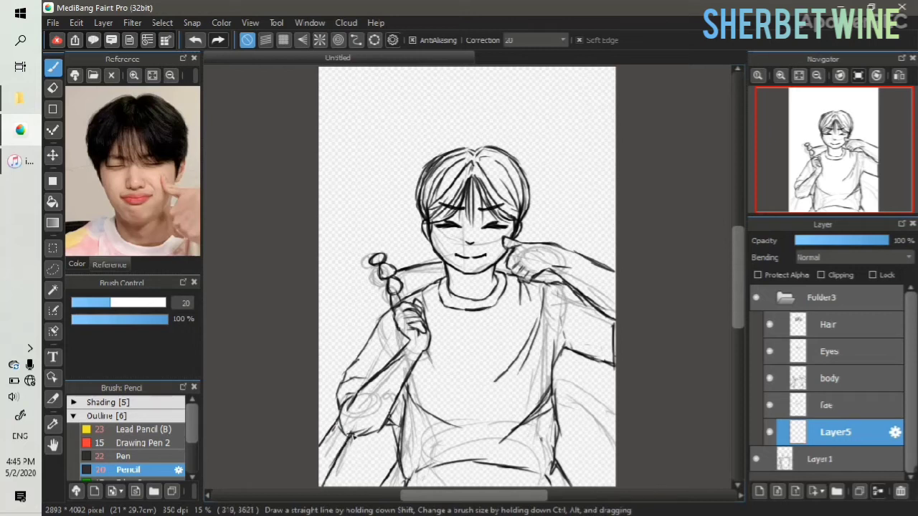
pyautogui.hotkey('ctrl', 'z')
pyautogui.moveTo(571, 398); pyautogui.dragTo(615, 483)
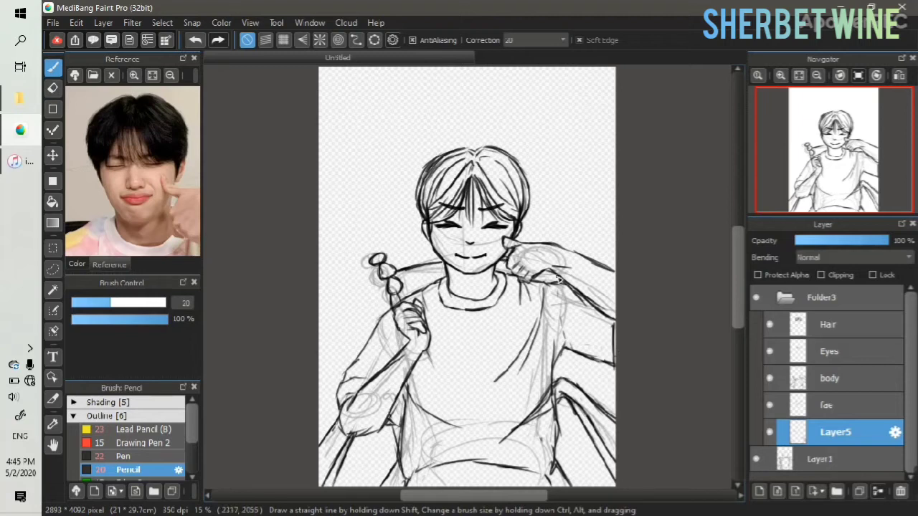
# Hide the Layer1 rough sketch and transform the Hair layer so the hair sits higher and wider at the crown
pyautogui.click(756, 459)
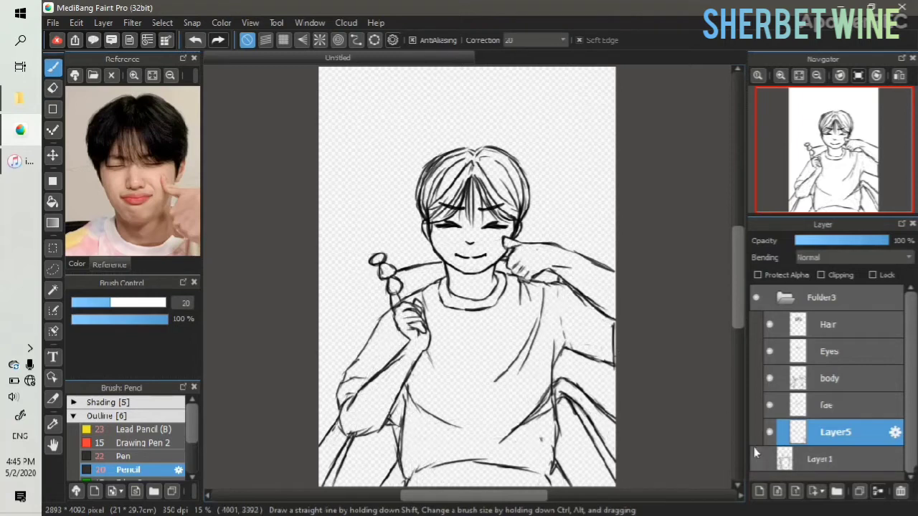
pyautogui.click(830, 335)
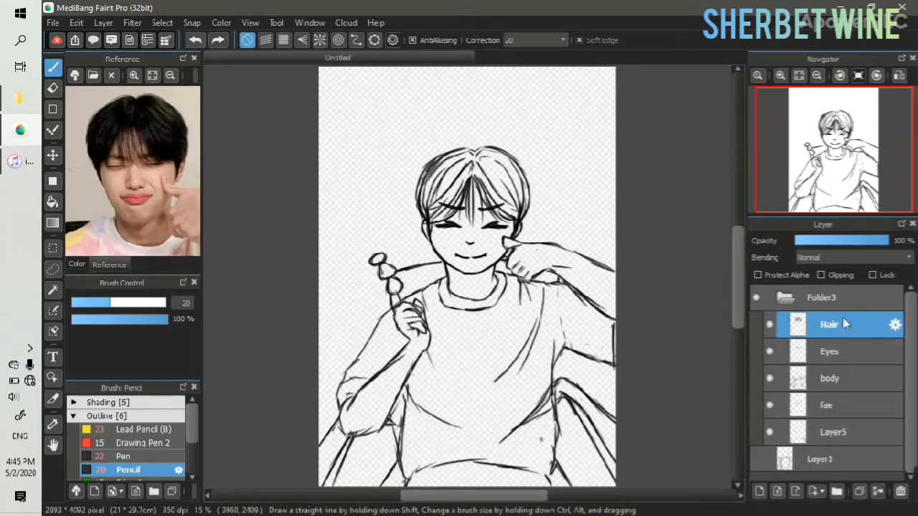
pyautogui.hotkey('ctrl', 't')
pyautogui.moveTo(512, 152); pyautogui.dragTo(512, 146)
pyautogui.moveTo(534, 109); pyautogui.dragTo(539, 103)
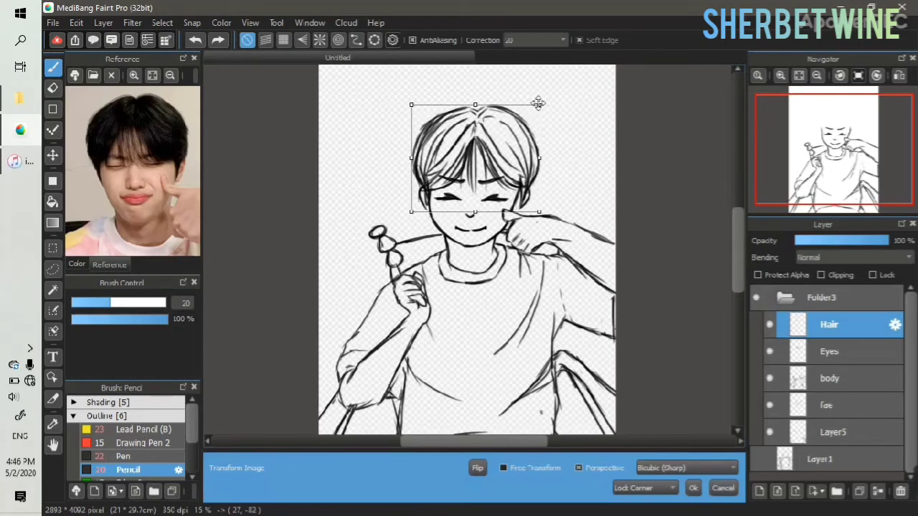
pyautogui.moveTo(497, 150); pyautogui.dragTo(494, 149)
pyautogui.keyDown('ctrl'); pyautogui.moveTo(410, 210); pyautogui.dragTo(412, 210); pyautogui.keyUp('ctrl')
pyautogui.moveTo(536, 212); pyautogui.dragTo(532, 214)
pyautogui.moveTo(412, 210); pyautogui.dragTo(415, 211)
pyautogui.moveTo(537, 103); pyautogui.dragTo(542, 101)
pyautogui.moveTo(414, 102); pyautogui.dragTo(405, 100)
pyautogui.press('Return')
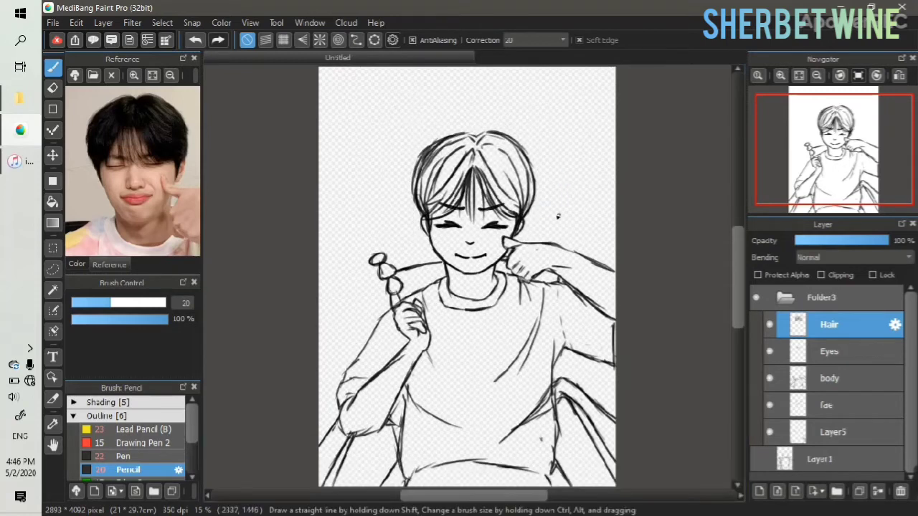
# Create a new folder beneath Folder3 and add a new layer
pyautogui.click(786, 300)
pyautogui.click(837, 491)
pyautogui.moveTo(819, 299); pyautogui.dragTo(819, 330)
pyautogui.click(759, 491)
pyautogui.click(785, 297)
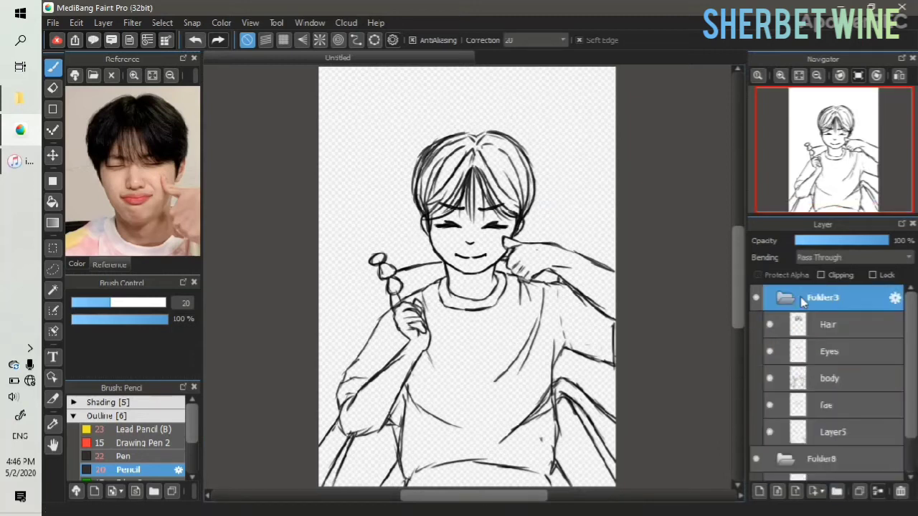
# Add a new layer above the Hair layer inside Folder3
pyautogui.click(797, 329)
pyautogui.click(780, 75)
pyautogui.click(780, 75)
pyautogui.click(759, 492)
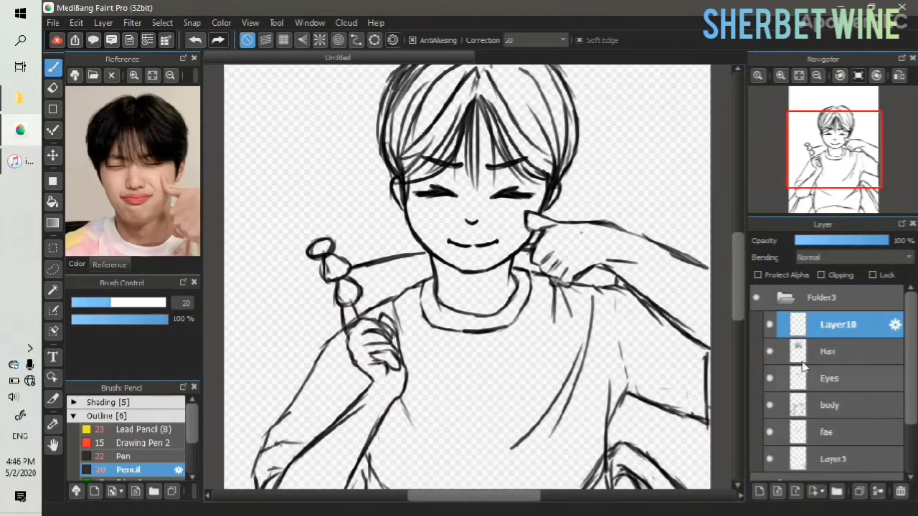
pyautogui.click(799, 75)
pyautogui.click(780, 75)
pyautogui.click(780, 76)
pyautogui.moveTo(837, 152); pyautogui.dragTo(838, 149)
# Clean up the left-side ear on the fae layer and retrace the hair's left side and fringe on Layer10
pyautogui.click(817, 453)
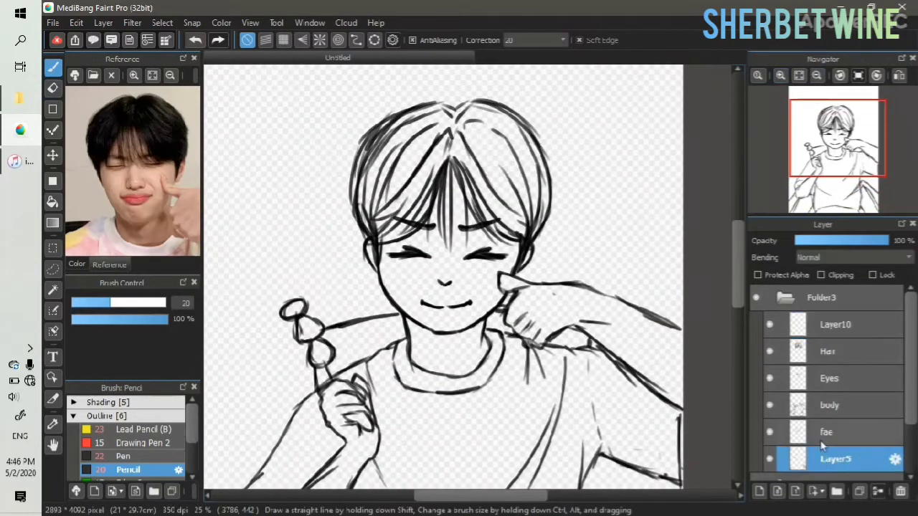
pyautogui.click(824, 433)
pyautogui.press('e')
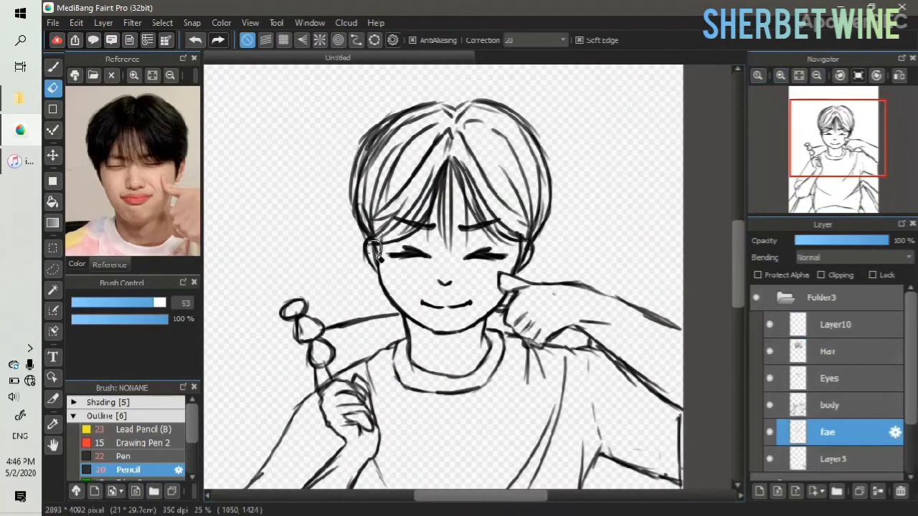
pyautogui.click(835, 324)
pyautogui.press('b')
pyautogui.moveTo(355, 140)
pyautogui.mouseDown()
pyautogui.moveTo(356, 217)
pyautogui.moveTo(349, 187)
pyautogui.moveTo(368, 235)
pyautogui.mouseUp()
pyautogui.hotkey('ctrl', 'z')
pyautogui.moveTo(448, 161)
pyautogui.mouseDown()
pyautogui.moveTo(408, 227)
pyautogui.moveTo(372, 244)
pyautogui.moveTo(480, 223)
pyautogui.moveTo(444, 228)
pyautogui.moveTo(460, 244)
pyautogui.mouseUp()
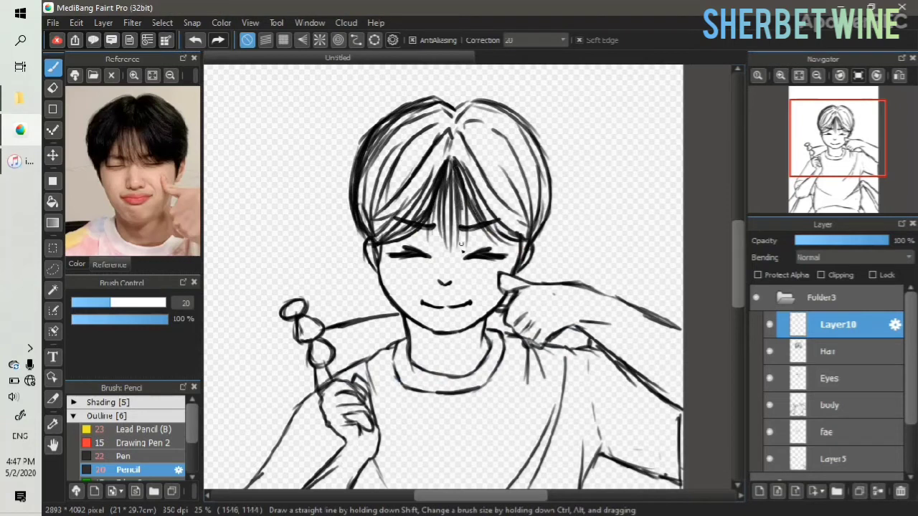
# Retrace the right-side hair strands and outer outline from the parting down to the ear
pyautogui.moveTo(454, 140); pyautogui.dragTo(526, 227)
pyautogui.moveTo(460, 128)
pyautogui.mouseDown()
pyautogui.moveTo(517, 214)
pyautogui.moveTo(507, 147)
pyautogui.moveTo(537, 233)
pyautogui.mouseUp()
pyautogui.moveTo(467, 112)
pyautogui.mouseDown()
pyautogui.moveTo(520, 112)
pyautogui.moveTo(552, 162)
pyautogui.moveTo(532, 127)
pyautogui.moveTo(554, 184)
pyautogui.mouseUp()
pyautogui.hotkey('ctrl', 'z')
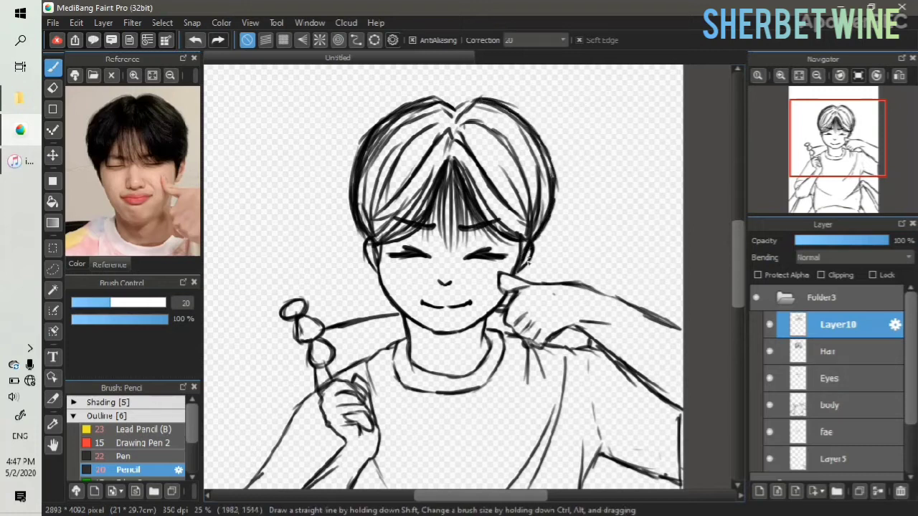
# Retrace the collar's inner edge, the neck line and the left-side shoulder on Layer10
pyautogui.moveTo(440, 377)
pyautogui.mouseDown()
pyautogui.moveTo(492, 350)
pyautogui.moveTo(486, 331)
pyautogui.moveTo(499, 368)
pyautogui.mouseUp()
pyautogui.press('e')
pyautogui.press('b')
pyautogui.moveTo(486, 329); pyautogui.dragTo(484, 386)
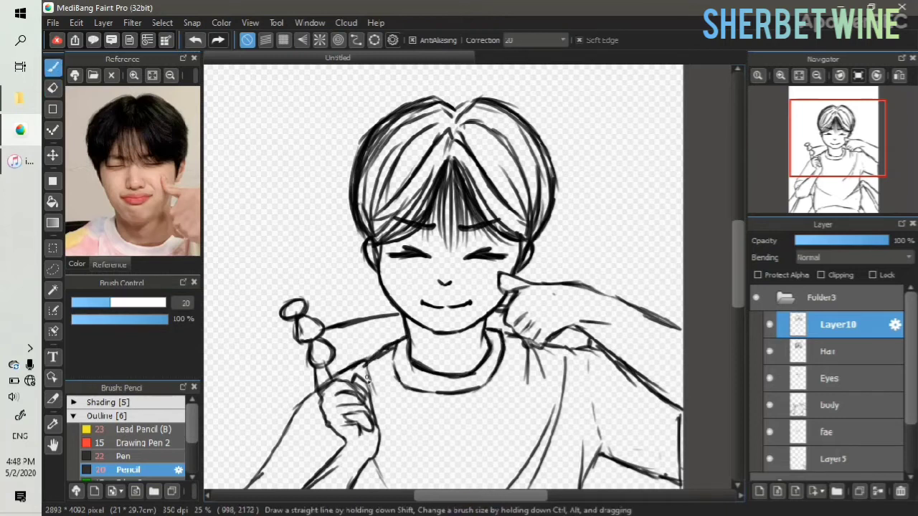
# Erase the overlapping lines under the fingers of the cheek-touching hand on the body layer
pyautogui.click(809, 407)
pyautogui.press('e')
pyautogui.moveTo(536, 335); pyautogui.dragTo(526, 340)
pyautogui.press('b')
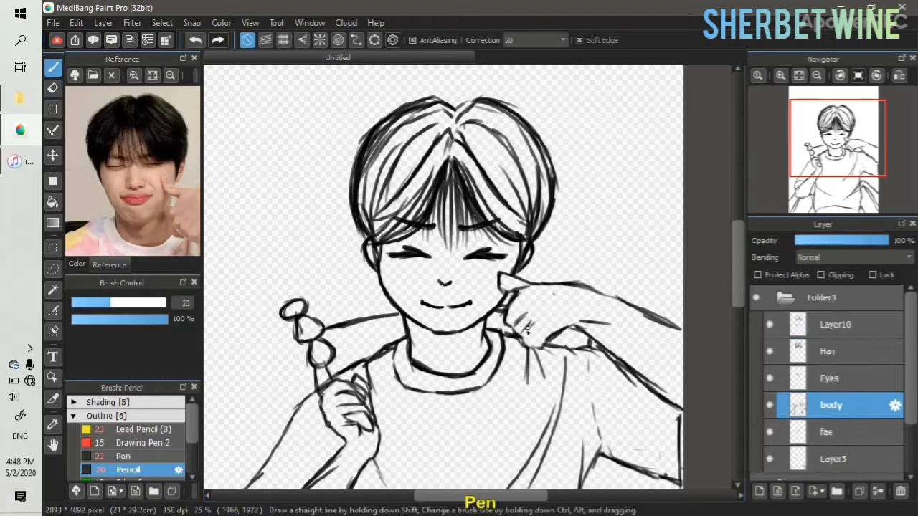
# Retrace the hand at the cheek and the upper and lower edges of its forearm on Layer10
pyautogui.click(819, 327)
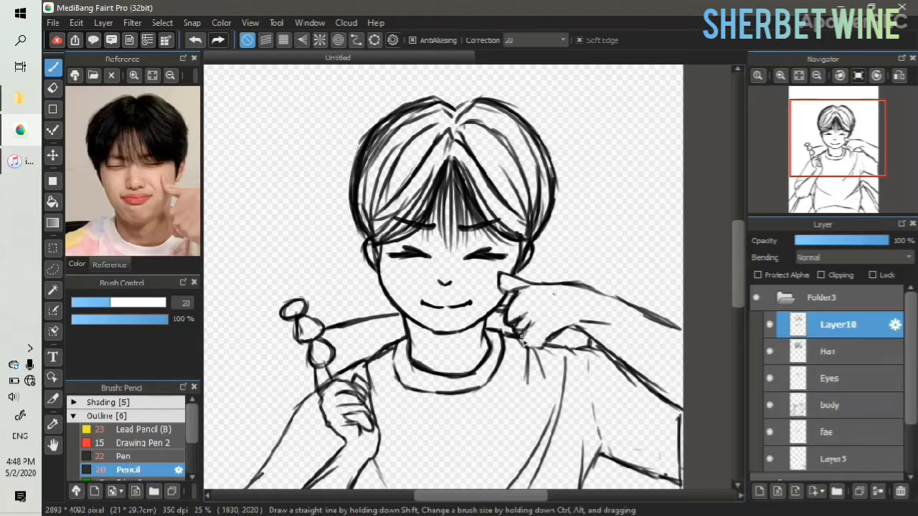
pyautogui.moveTo(501, 273)
pyautogui.mouseDown()
pyautogui.moveTo(609, 295)
pyautogui.moveTo(681, 329)
pyautogui.mouseUp()
pyautogui.moveTo(569, 328); pyautogui.dragTo(687, 410)
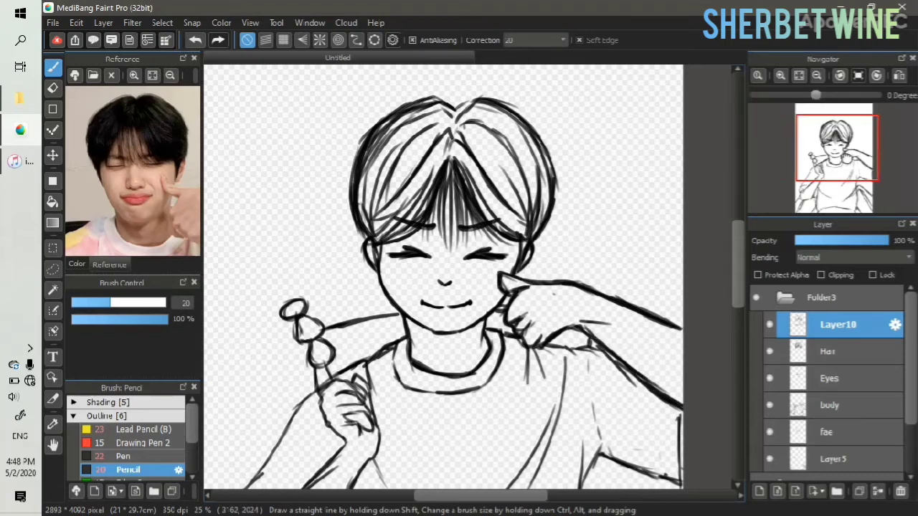
# Retrace the shirt folds at the right shoulder and chest, and add folds along the right sleeve's underside
pyautogui.scroll(-5, 516, 176)
pyautogui.moveTo(534, 247)
pyautogui.mouseDown()
pyautogui.moveTo(539, 192)
pyautogui.moveTo(557, 230)
pyautogui.moveTo(557, 191)
pyautogui.mouseUp()
pyautogui.moveTo(566, 226)
pyautogui.mouseDown()
pyautogui.moveTo(617, 189)
pyautogui.moveTo(534, 329)
pyautogui.mouseUp()
pyautogui.moveTo(562, 251); pyautogui.dragTo(489, 363)
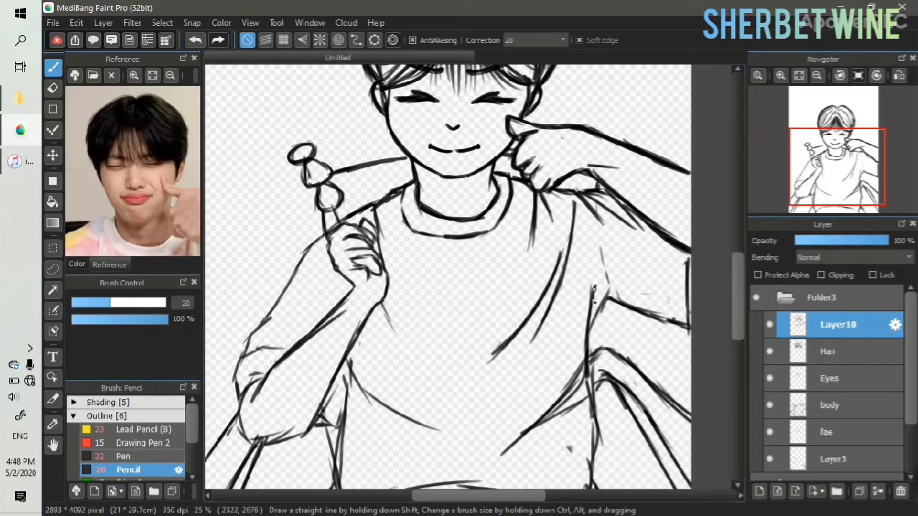
pyautogui.moveTo(601, 301)
pyautogui.mouseDown()
pyautogui.moveTo(690, 330)
pyautogui.moveTo(675, 285)
pyautogui.mouseUp()
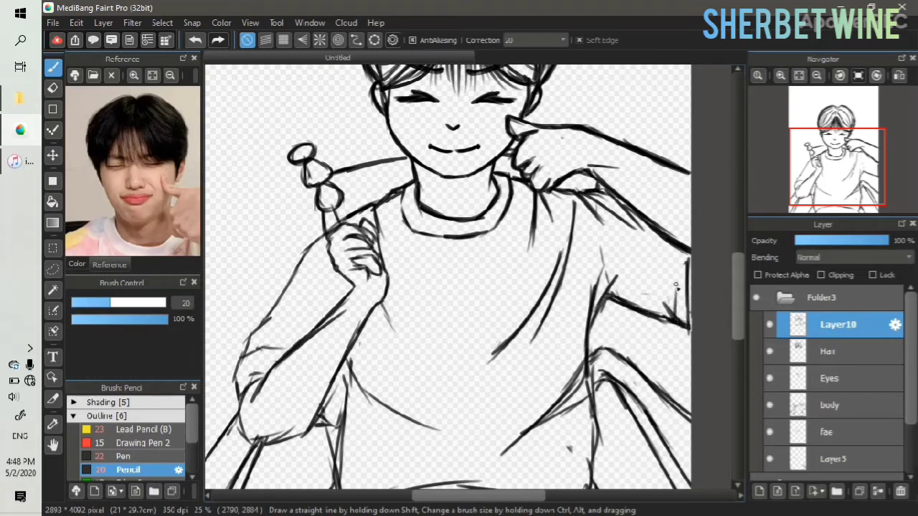
# Retrace the sleeve and elbow of the skewer-holding arm, its fingers and the fruit pieces on Layer10
pyautogui.moveTo(320, 234); pyautogui.dragTo(270, 313)
pyautogui.moveTo(306, 271); pyautogui.dragTo(252, 334)
pyautogui.moveTo(257, 333)
pyautogui.mouseDown()
pyautogui.moveTo(292, 317)
pyautogui.moveTo(253, 333)
pyautogui.moveTo(238, 358)
pyautogui.mouseUp()
pyautogui.moveTo(239, 365)
pyautogui.mouseDown()
pyautogui.moveTo(274, 352)
pyautogui.moveTo(236, 405)
pyautogui.moveTo(270, 439)
pyautogui.mouseUp()
pyautogui.hotkey('ctrl', 'z')
pyautogui.hotkey('ctrl', 'z')
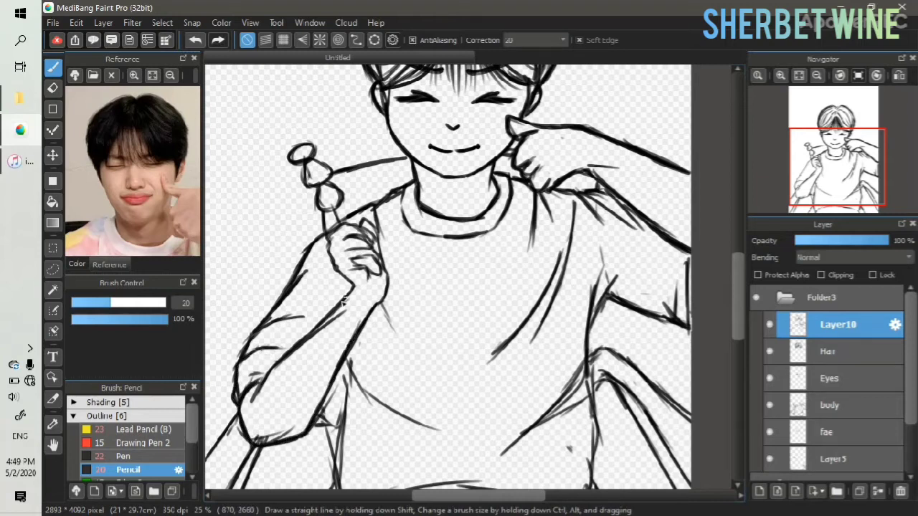
pyautogui.press('e')
pyautogui.press('b')
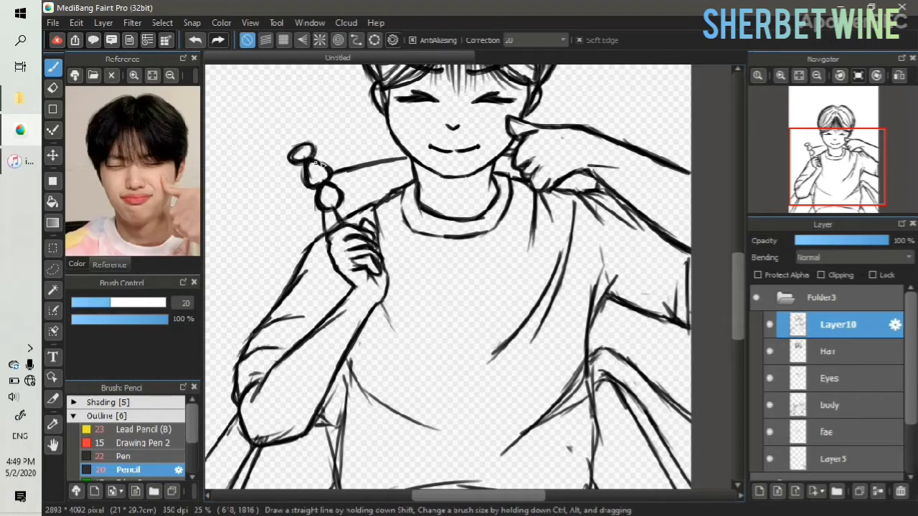
# Retrace the shirt's lower folds and both side edges of the torso on Layer10
pyautogui.moveTo(349, 357)
pyautogui.mouseDown()
pyautogui.moveTo(383, 410)
pyautogui.moveTo(436, 430)
pyautogui.mouseUp()
pyautogui.moveTo(358, 380); pyautogui.dragTo(442, 427)
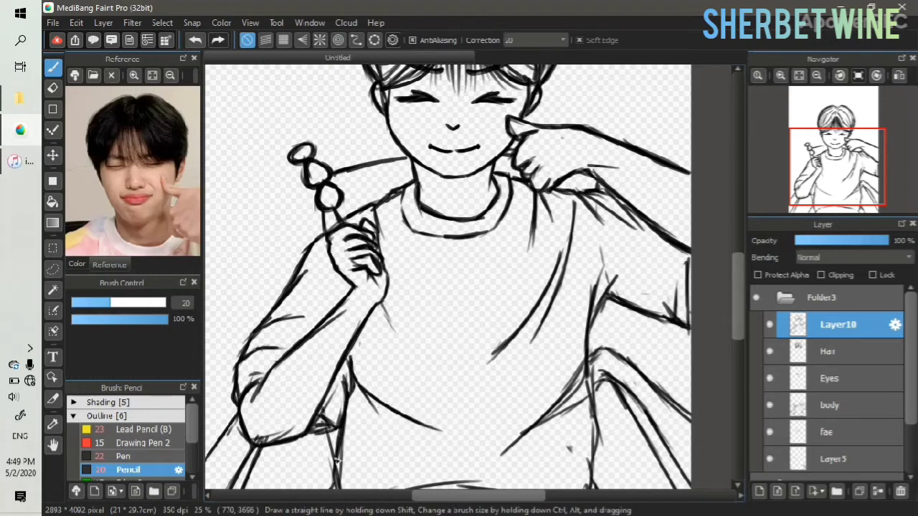
pyautogui.moveTo(326, 433); pyautogui.dragTo(331, 492)
pyautogui.moveTo(587, 331); pyautogui.dragTo(595, 413)
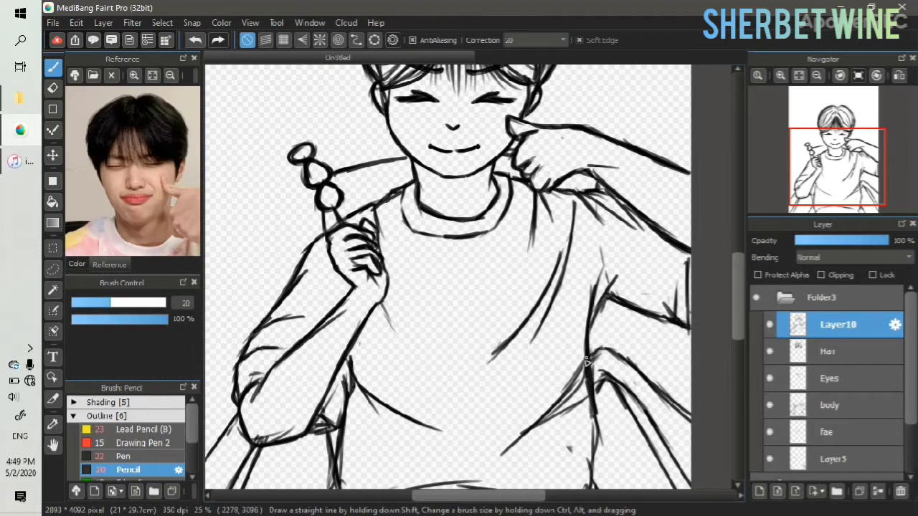
pyautogui.moveTo(588, 363); pyautogui.dragTo(508, 450)
pyautogui.moveTo(591, 402); pyautogui.dragTo(602, 430)
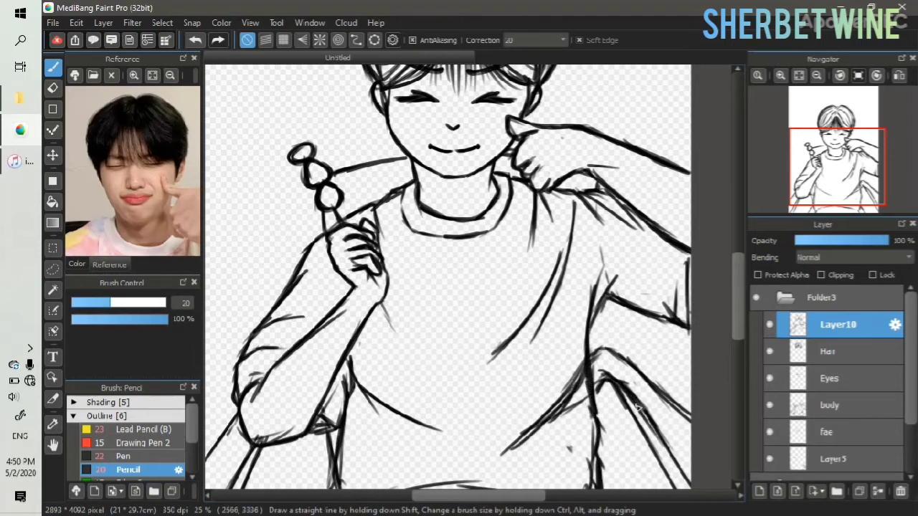
# Erase the rough chair lines beside the right side of the torso on Layer5
pyautogui.press('e')
pyautogui.click(824, 405)
pyautogui.click(824, 459)
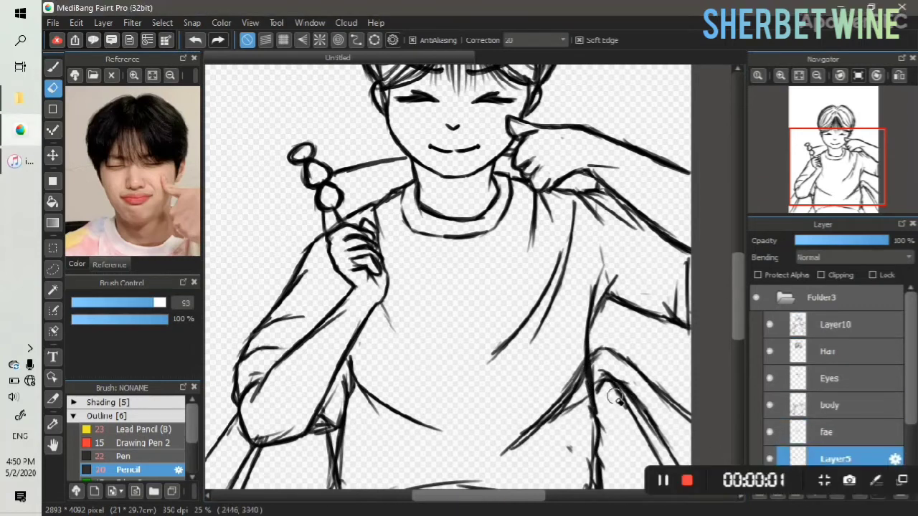
# Redraw the chair lines on both sides of the lower torso with the Pencil on Layer10
pyautogui.click(835, 324)
pyautogui.press('b')
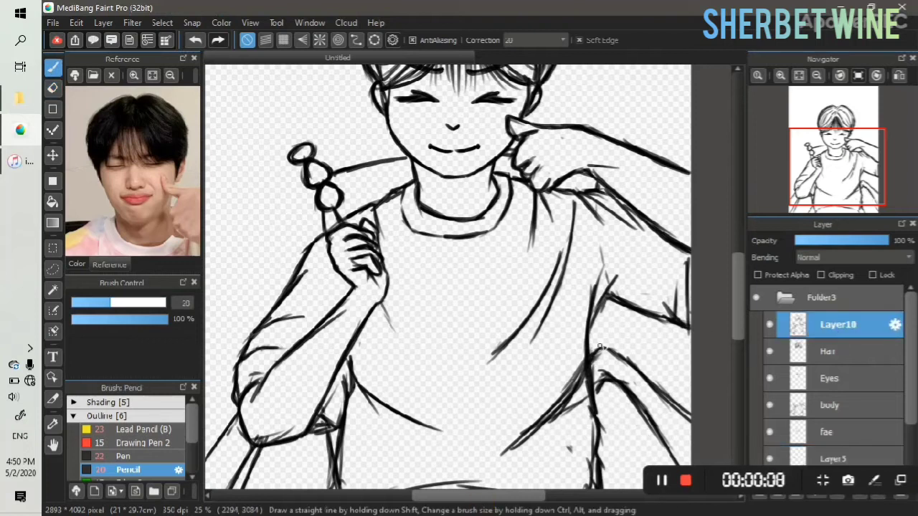
pyautogui.moveTo(661, 444); pyautogui.dragTo(690, 487)
pyautogui.moveTo(599, 440); pyautogui.dragTo(626, 494)
pyautogui.moveTo(597, 448); pyautogui.dragTo(630, 502)
pyautogui.moveTo(329, 461); pyautogui.dragTo(309, 490)
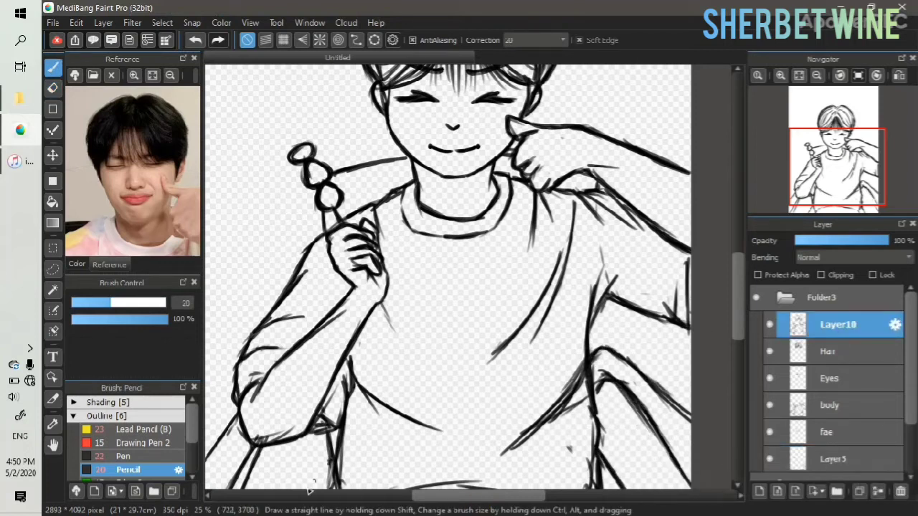
# Erase the chair line beside the left elbow on Layer5 with the eraser at size 49, and redraw it on Layer10
pyautogui.click(814, 458)
pyautogui.press('e')
pyautogui.click(802, 410)
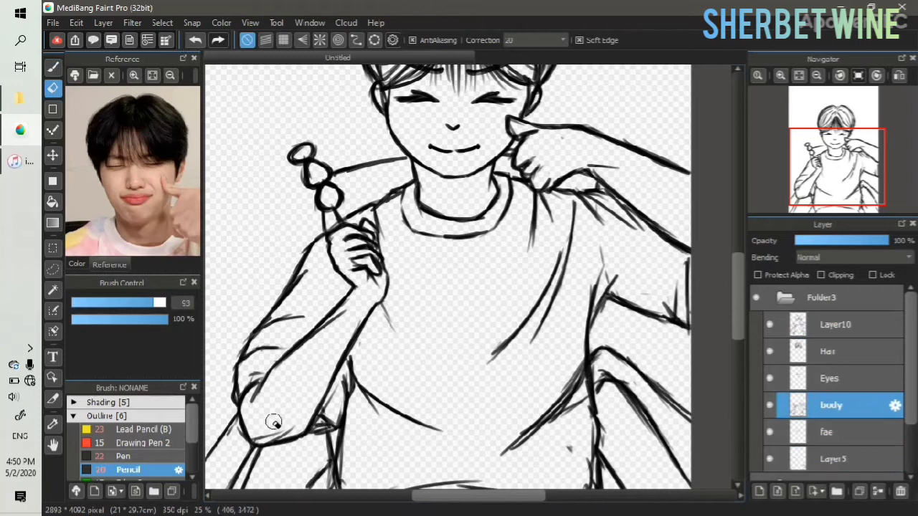
pyautogui.click(835, 458)
pyautogui.click(143, 302)
pyautogui.moveTo(231, 423); pyautogui.dragTo(206, 460)
pyautogui.click(831, 317)
pyautogui.press('b')
pyautogui.moveTo(236, 414)
pyautogui.mouseDown()
pyautogui.moveTo(205, 455)
pyautogui.moveTo(204, 443)
pyautogui.mouseUp()
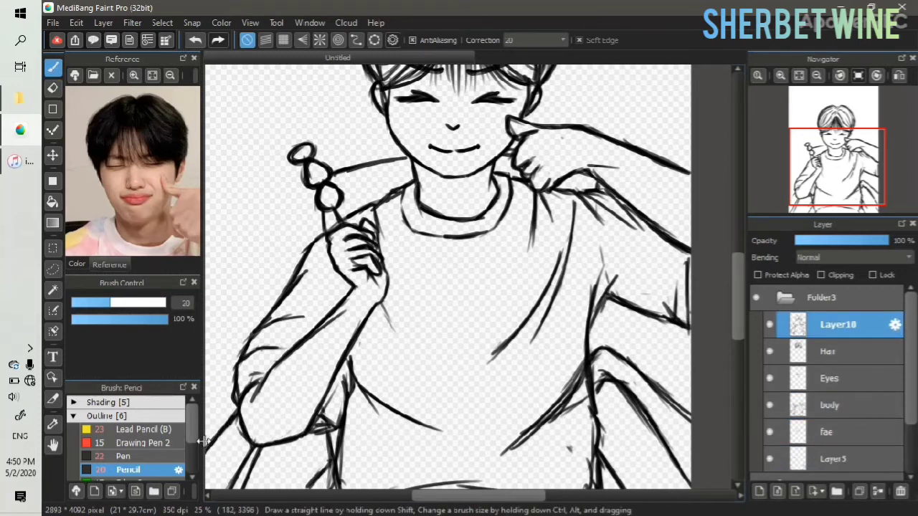
# Erase the overlapping sketch lines and stray marks around the right side of the waist on the body layer
pyautogui.press('Down')
pyautogui.press('Down')
pyautogui.press('Down')
pyautogui.press('e')
pyautogui.moveTo(575, 377); pyautogui.dragTo(579, 408)
pyautogui.moveTo(569, 447); pyautogui.dragTo(570, 452)
pyautogui.moveTo(587, 409); pyautogui.dragTo(588, 484)
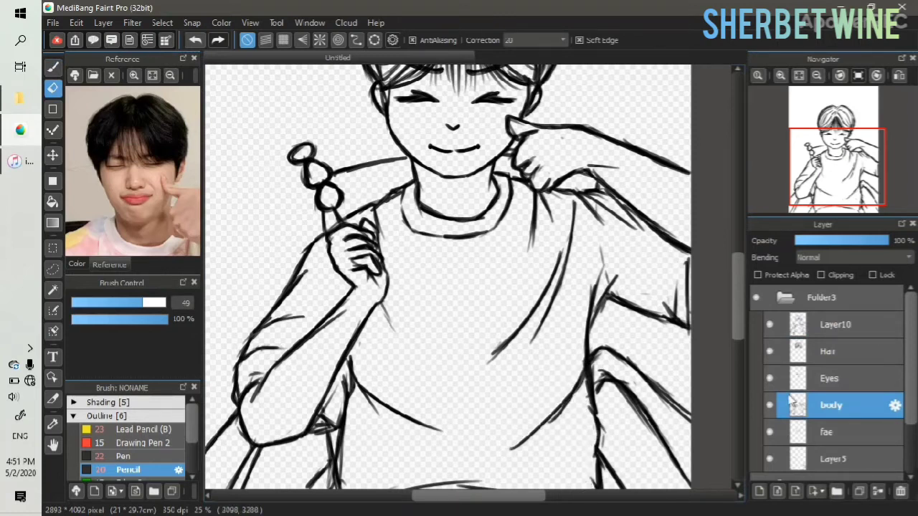
# Draw new shirt folds at the right side of the waist and retrace the fold below the raised wrist on Layer10
pyautogui.click(828, 459)
pyautogui.click(778, 408)
pyautogui.click(786, 328)
pyautogui.press('b')
pyautogui.moveTo(597, 404); pyautogui.dragTo(552, 438)
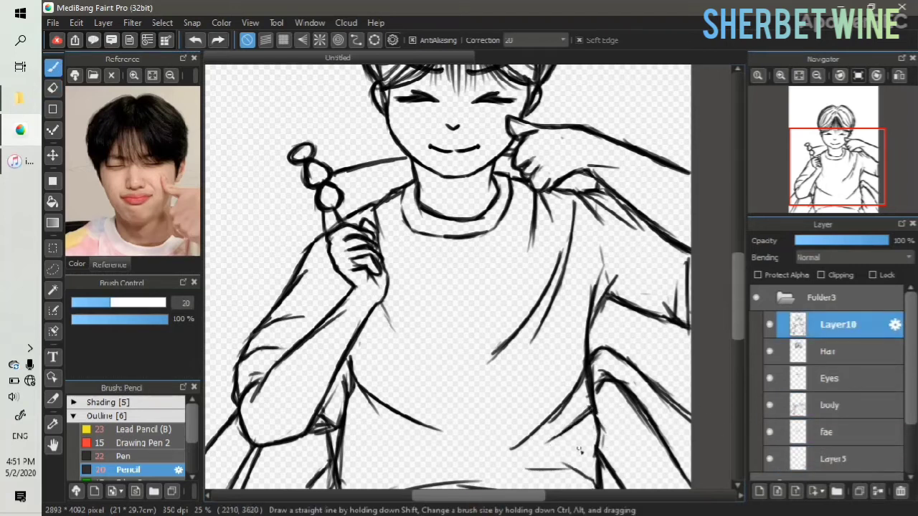
pyautogui.moveTo(381, 303); pyautogui.dragTo(403, 340)
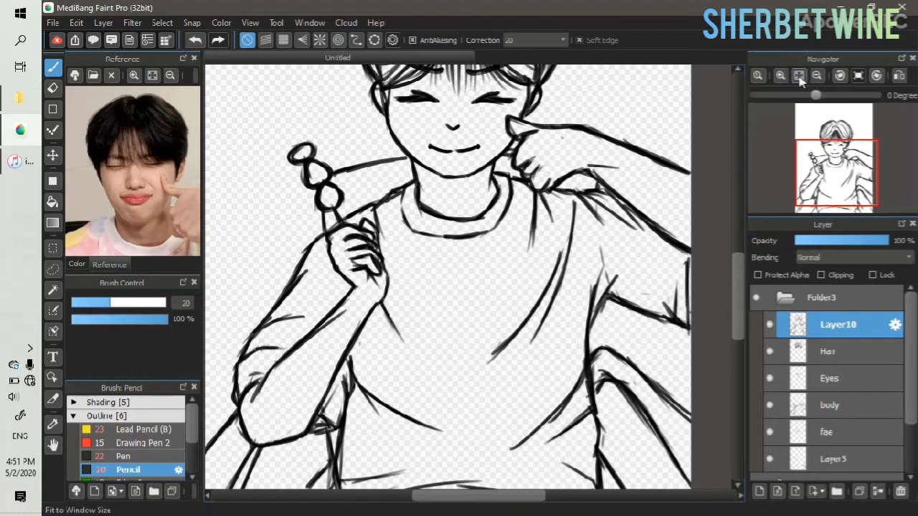
# Touch up the left outer hair outline by erasing on the Hair layer and retracing on Layer10
pyautogui.click(798, 76)
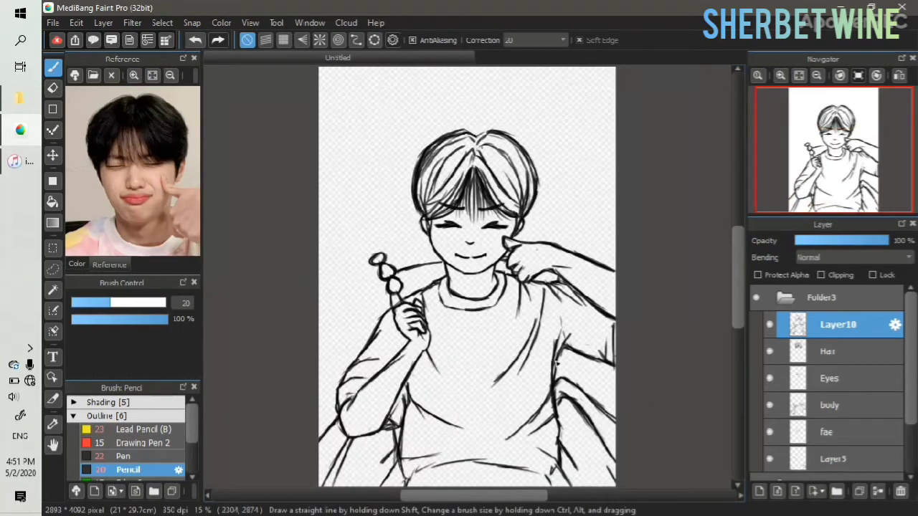
pyautogui.click(832, 351)
pyautogui.press('e')
pyautogui.moveTo(447, 139); pyautogui.dragTo(419, 177)
pyautogui.click(819, 332)
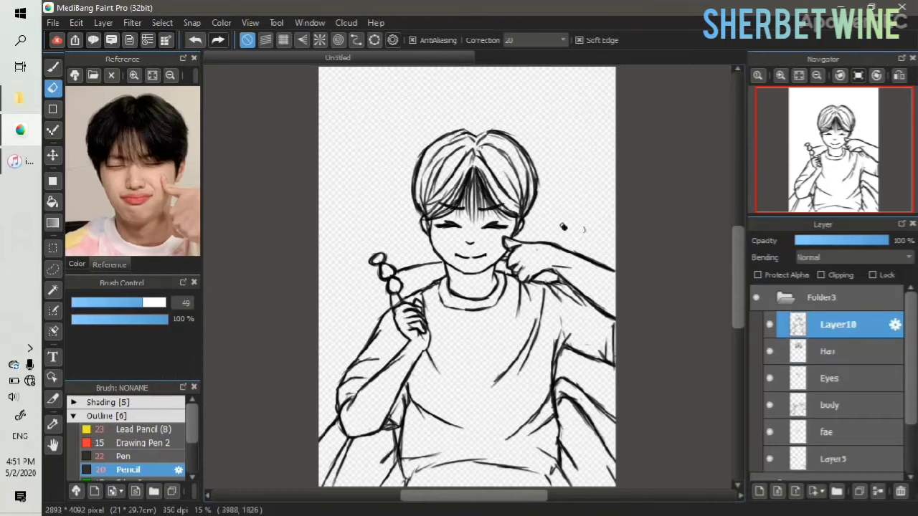
pyautogui.press('b')
pyautogui.moveTo(460, 137); pyautogui.dragTo(433, 147)
pyautogui.moveTo(423, 182); pyautogui.dragTo(416, 211)
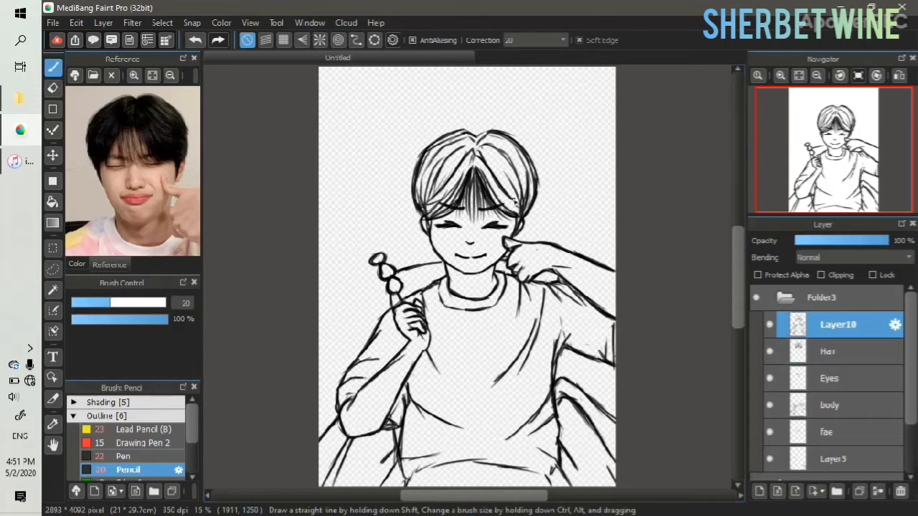
# Collapse the line-art folder, choose the Pen brush and add a new layer directly above Layer1
pyautogui.click(785, 298)
pyautogui.click(827, 349)
pyautogui.click(780, 76)
pyautogui.click(780, 75)
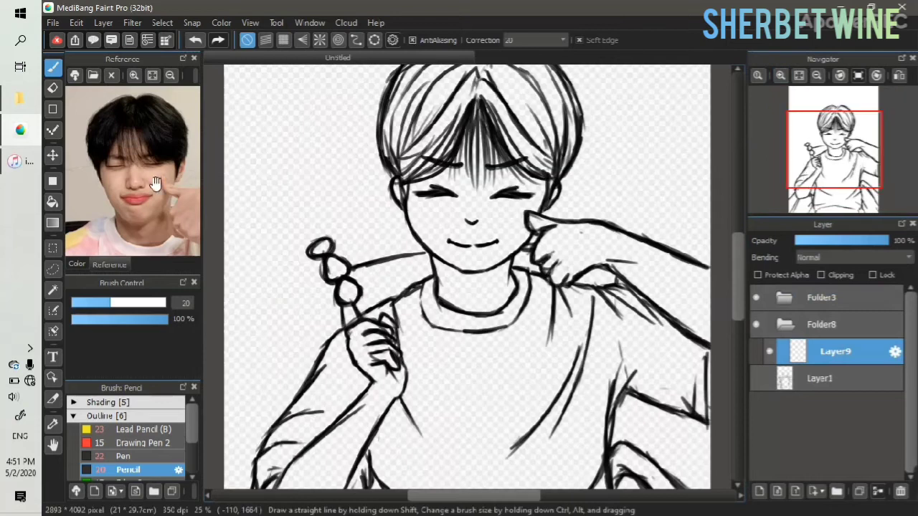
pyautogui.click(76, 265)
pyautogui.click(191, 240)
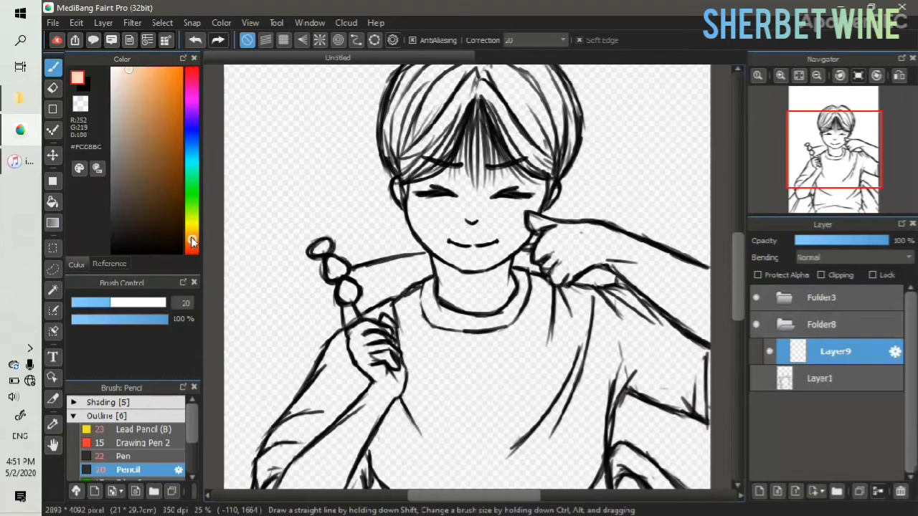
pyautogui.click(105, 264)
pyautogui.click(129, 457)
pyautogui.click(819, 378)
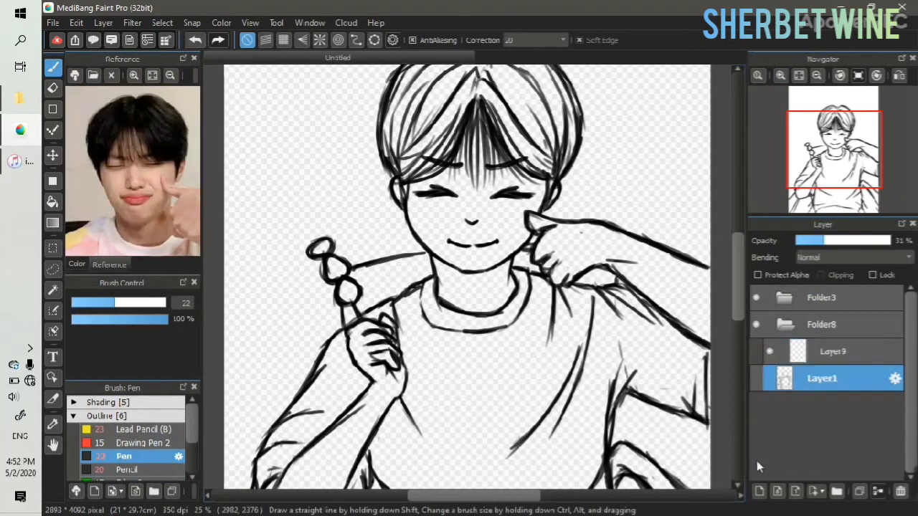
pyautogui.click(759, 491)
# Set the drawing colour to the pale skin tone #F9D8B8
pyautogui.click(77, 265)
pyautogui.click(104, 264)
pyautogui.click(78, 265)
pyautogui.click(97, 168)
pyautogui.click(569, 159)
pyautogui.click(630, 381)
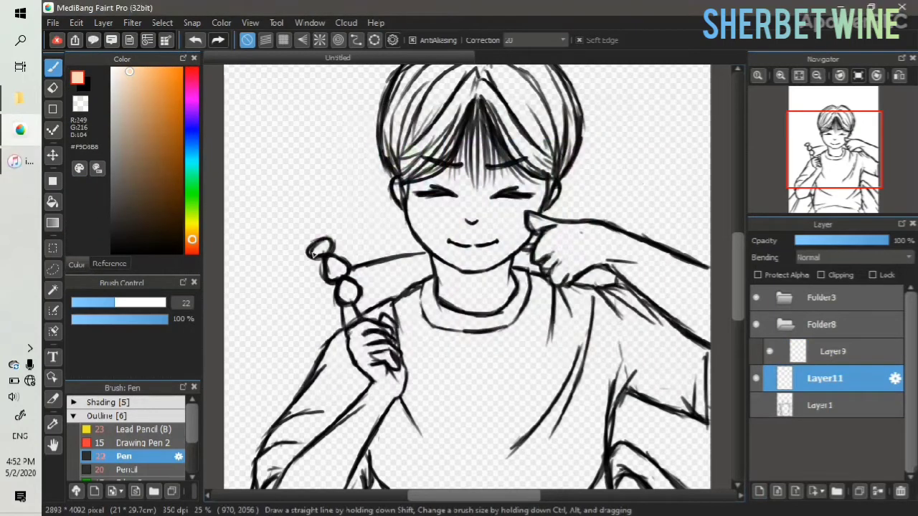
# Paint a green #8ACA84 backing behind the figure on Layer11 with the Pen at size 1000
pyautogui.click(193, 195)
pyautogui.click(149, 114)
pyautogui.click(165, 302)
pyautogui.click(135, 106)
pyautogui.moveTo(337, 93)
pyautogui.mouseDown()
pyautogui.moveTo(294, 97)
pyautogui.moveTo(574, 122)
pyautogui.moveTo(682, 302)
pyautogui.moveTo(276, 461)
pyautogui.moveTo(427, 423)
pyautogui.moveTo(649, 304)
pyautogui.mouseUp()
pyautogui.moveTo(700, 475)
pyautogui.mouseDown()
pyautogui.moveTo(643, 303)
pyautogui.moveTo(240, 422)
pyautogui.moveTo(223, 233)
pyautogui.mouseUp()
pyautogui.scroll(-1, 807, 128)
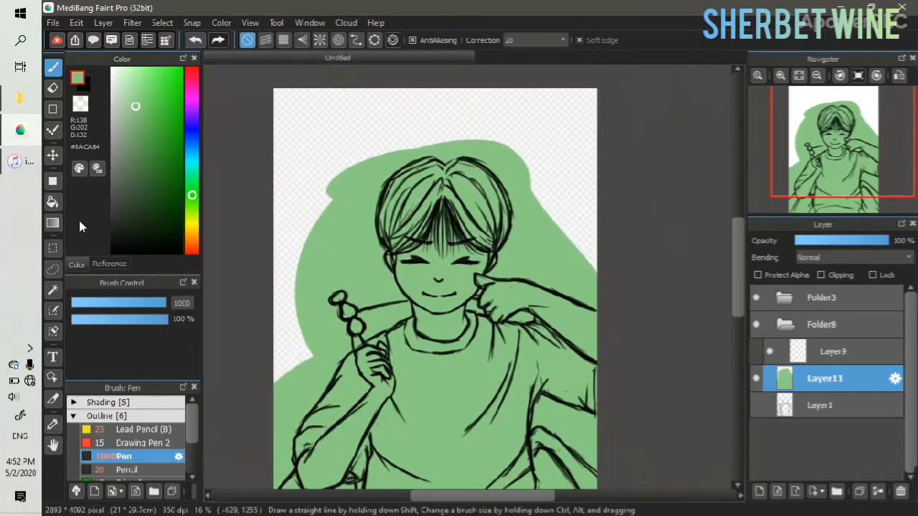
# Set the drawing colour to skin tone #F9D8B8 and the Pencil brush to size 113
pyautogui.click(77, 79)
pyautogui.click(298, 318)
pyautogui.click(628, 381)
pyautogui.click(781, 74)
pyautogui.click(781, 74)
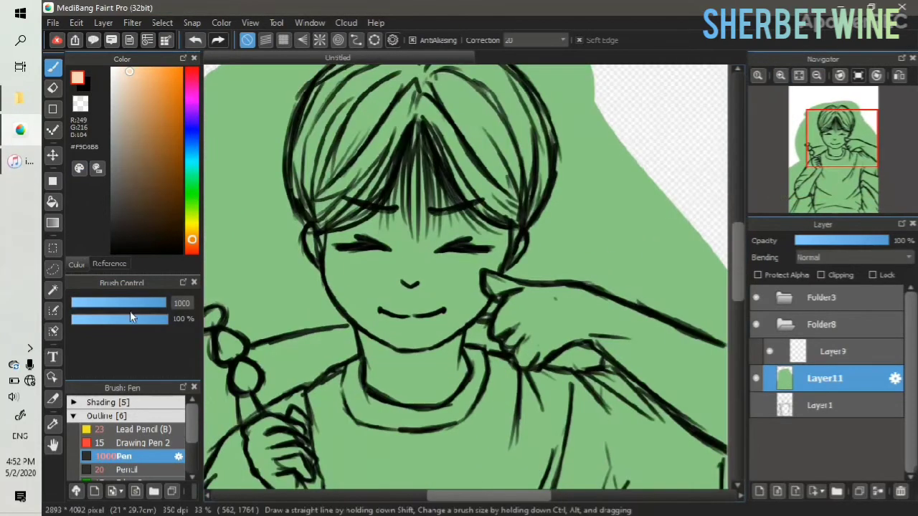
pyautogui.click(136, 470)
pyautogui.click(144, 304)
pyautogui.click(159, 303)
pyautogui.moveTo(403, 235)
pyautogui.mouseDown()
pyautogui.moveTo(413, 164)
pyautogui.moveTo(408, 319)
pyautogui.moveTo(384, 233)
pyautogui.moveTo(384, 331)
pyautogui.moveTo(366, 213)
pyautogui.moveTo(377, 316)
pyautogui.mouseUp()
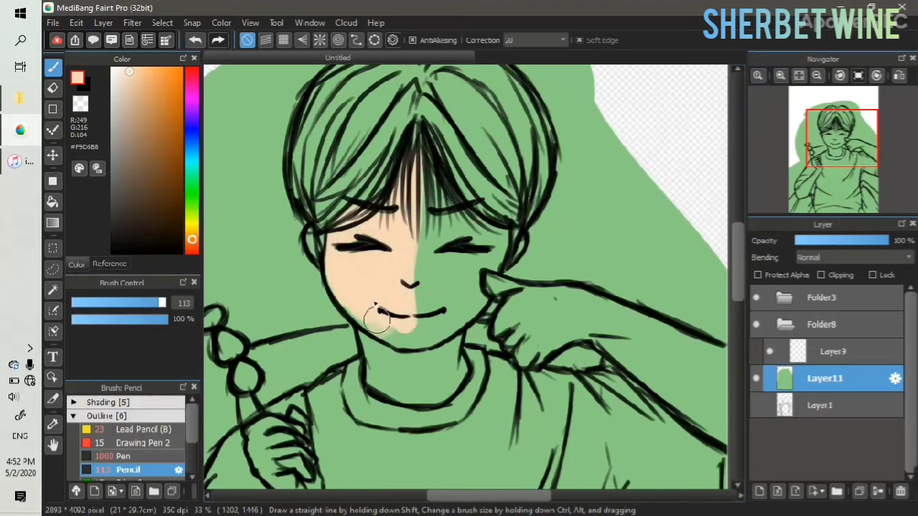
pyautogui.moveTo(430, 335)
pyautogui.mouseDown()
pyautogui.moveTo(413, 259)
pyautogui.moveTo(425, 170)
pyautogui.moveTo(442, 317)
pyautogui.moveTo(453, 313)
pyautogui.moveTo(483, 248)
pyautogui.moveTo(482, 281)
pyautogui.mouseUp()
pyautogui.moveTo(372, 333)
pyautogui.mouseDown()
pyautogui.moveTo(380, 380)
pyautogui.moveTo(420, 390)
pyautogui.moveTo(416, 337)
pyautogui.mouseUp()
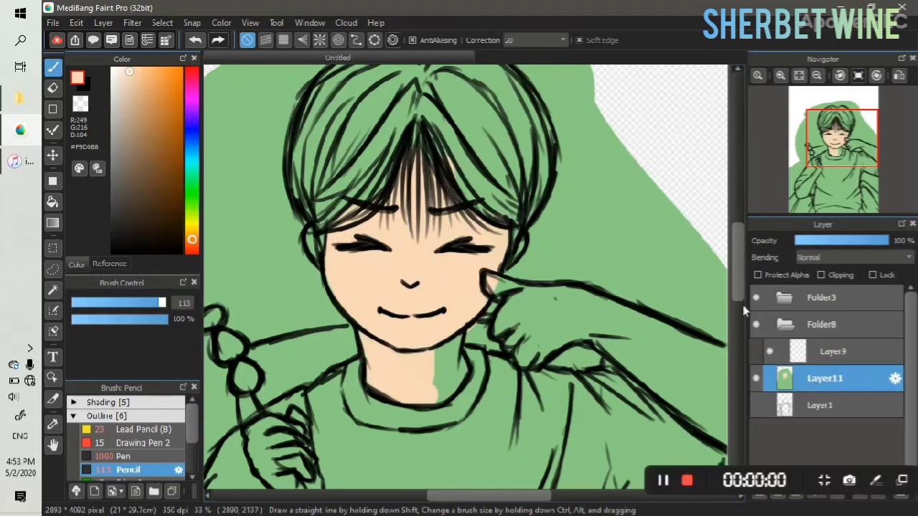
pyautogui.hotkey('ctrl', 'z')
pyautogui.hotkey('ctrl', 'z')
pyautogui.hotkey('ctrl', 'z')
pyautogui.hotkey('ctrl', 'z')
pyautogui.hotkey('ctrl', 'z')
pyautogui.hotkey('ctrl', 'z')
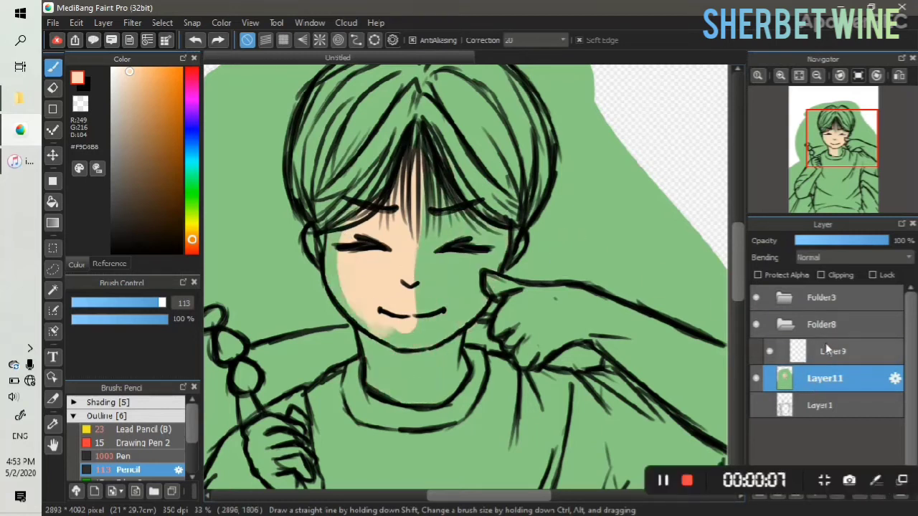
# Paint the face, ears and neck in the skin tone on Layer9
pyautogui.moveTo(427, 213)
pyautogui.mouseDown()
pyautogui.moveTo(408, 316)
pyautogui.moveTo(416, 172)
pyautogui.moveTo(380, 287)
pyautogui.moveTo(339, 228)
pyautogui.moveTo(391, 336)
pyautogui.moveTo(425, 303)
pyautogui.moveTo(409, 338)
pyautogui.moveTo(480, 272)
pyautogui.moveTo(433, 254)
pyautogui.mouseUp()
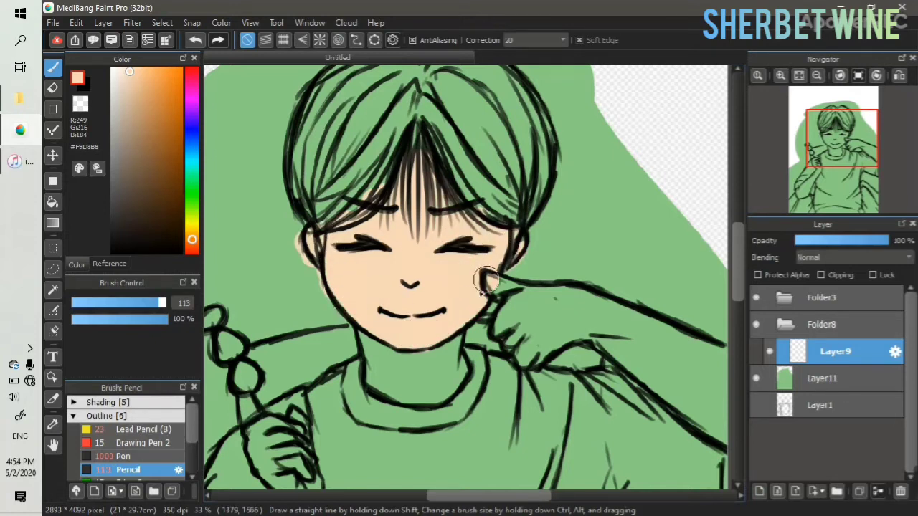
pyautogui.moveTo(378, 379)
pyautogui.mouseDown()
pyautogui.moveTo(397, 395)
pyautogui.moveTo(408, 357)
pyautogui.moveTo(420, 390)
pyautogui.moveTo(448, 359)
pyautogui.mouseUp()
pyautogui.click(780, 76)
pyautogui.click(842, 166)
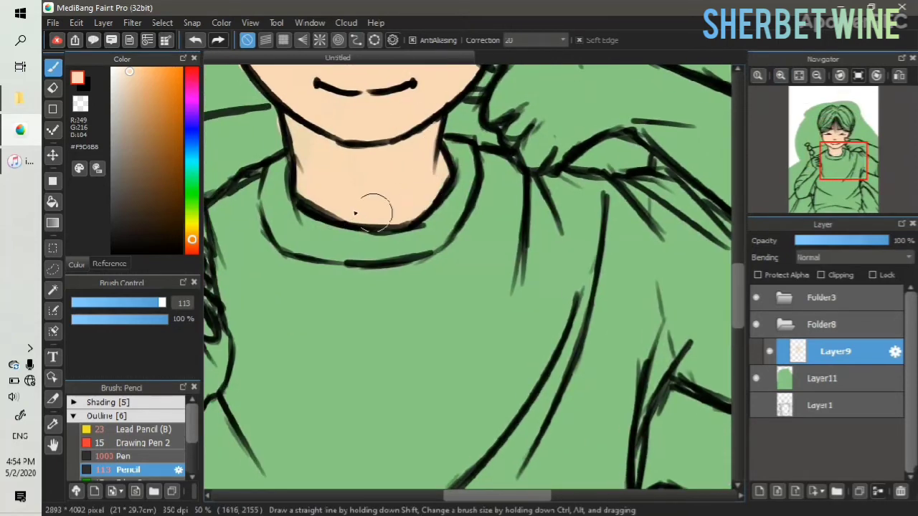
pyautogui.scroll(-2, 326, 126)
pyautogui.scroll(6, 301, 172)
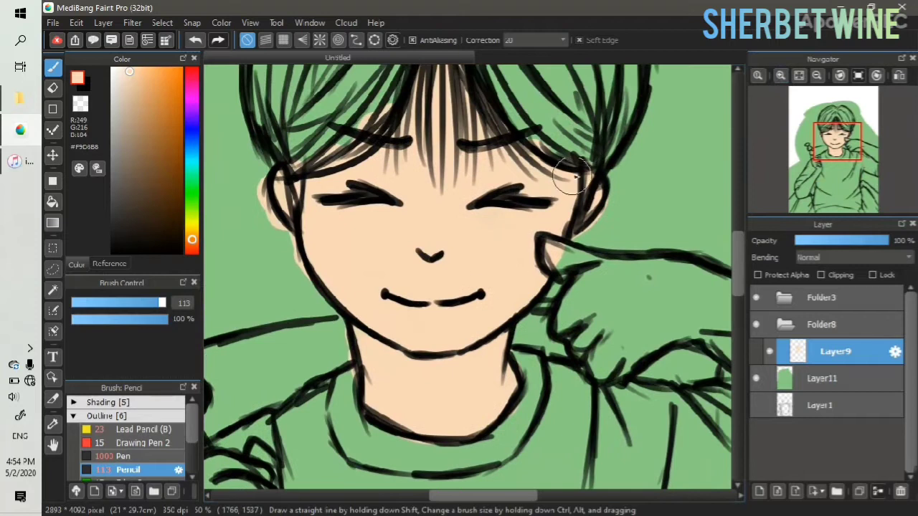
# Fill the cheek-touching hand and its forearm with the skin tone on Layer9
pyautogui.moveTo(836, 147); pyautogui.dragTo(858, 147)
pyautogui.moveTo(368, 218)
pyautogui.mouseDown()
pyautogui.moveTo(328, 189)
pyautogui.moveTo(370, 238)
pyautogui.moveTo(371, 276)
pyautogui.moveTo(473, 231)
pyautogui.moveTo(585, 270)
pyautogui.moveTo(552, 277)
pyautogui.moveTo(506, 310)
pyautogui.moveTo(634, 402)
pyautogui.mouseUp()
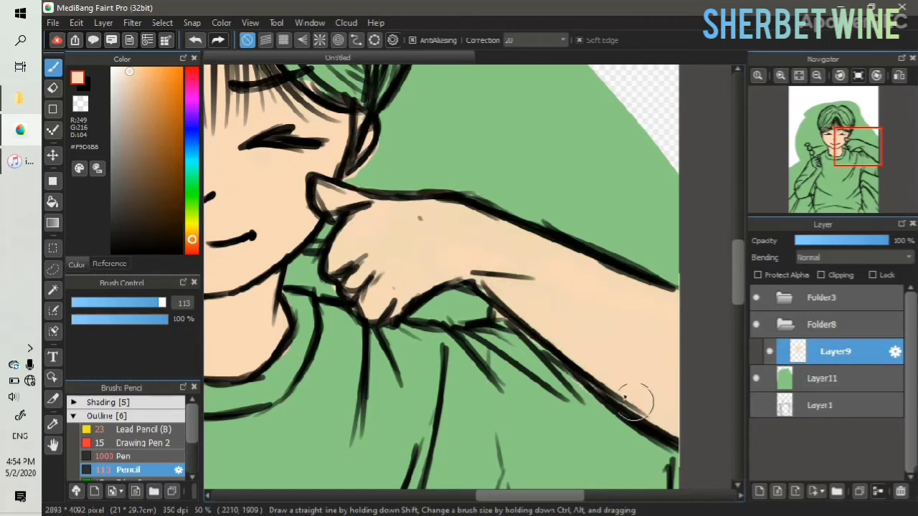
pyautogui.moveTo(851, 170); pyautogui.dragTo(861, 179)
pyautogui.moveTo(607, 218)
pyautogui.mouseDown()
pyautogui.moveTo(601, 162)
pyautogui.moveTo(616, 161)
pyautogui.mouseUp()
# Fill the skewer-holding hand and its forearm with the skin tone on Layer9
pyautogui.moveTo(849, 171); pyautogui.dragTo(804, 158)
pyautogui.moveTo(434, 194)
pyautogui.mouseDown()
pyautogui.moveTo(449, 241)
pyautogui.moveTo(440, 238)
pyautogui.moveTo(507, 270)
pyautogui.moveTo(495, 183)
pyautogui.moveTo(506, 270)
pyautogui.moveTo(521, 298)
pyautogui.moveTo(476, 342)
pyautogui.mouseUp()
pyautogui.moveTo(815, 166); pyautogui.dragTo(811, 183)
pyautogui.moveTo(508, 159)
pyautogui.mouseDown()
pyautogui.moveTo(494, 199)
pyautogui.moveTo(518, 198)
pyautogui.moveTo(374, 351)
pyautogui.mouseUp()
pyautogui.moveTo(405, 304)
pyautogui.mouseDown()
pyautogui.moveTo(434, 371)
pyautogui.moveTo(341, 405)
pyautogui.moveTo(382, 351)
pyautogui.mouseUp()
# Choose a near-black colour and fill the main mass of the hair on Layer9
pyautogui.moveTo(810, 185); pyautogui.dragTo(833, 139)
pyautogui.click(114, 225)
pyautogui.click(109, 264)
pyautogui.moveTo(413, 277)
pyautogui.mouseDown()
pyautogui.moveTo(492, 180)
pyautogui.moveTo(420, 176)
pyautogui.moveTo(428, 114)
pyautogui.moveTo(315, 258)
pyautogui.moveTo(314, 242)
pyautogui.moveTo(471, 194)
pyautogui.moveTo(475, 131)
pyautogui.moveTo(501, 139)
pyautogui.mouseUp()
pyautogui.moveTo(420, 331); pyautogui.dragTo(337, 380)
pyautogui.moveTo(494, 154)
pyautogui.mouseDown()
pyautogui.moveTo(526, 250)
pyautogui.moveTo(631, 344)
pyautogui.moveTo(512, 174)
pyautogui.moveTo(602, 239)
pyautogui.moveTo(651, 324)
pyautogui.moveTo(661, 309)
pyautogui.moveTo(661, 248)
pyautogui.moveTo(549, 132)
pyautogui.moveTo(565, 110)
pyautogui.moveTo(561, 164)
pyautogui.moveTo(583, 136)
pyautogui.moveTo(656, 188)
pyautogui.mouseUp()
pyautogui.moveTo(647, 313)
pyautogui.mouseDown()
pyautogui.moveTo(393, 196)
pyautogui.moveTo(395, 251)
pyautogui.moveTo(539, 186)
pyautogui.mouseUp()
# Paint the thin fringe strands and hair edges near the ears with the Pencil at size 29
pyautogui.moveTo(158, 303); pyautogui.dragTo(124, 302)
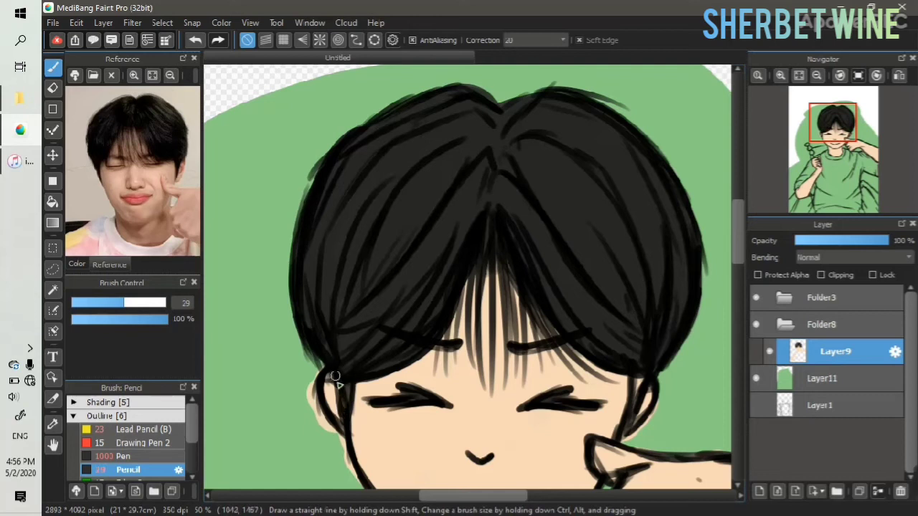
pyautogui.moveTo(497, 248); pyautogui.dragTo(511, 384)
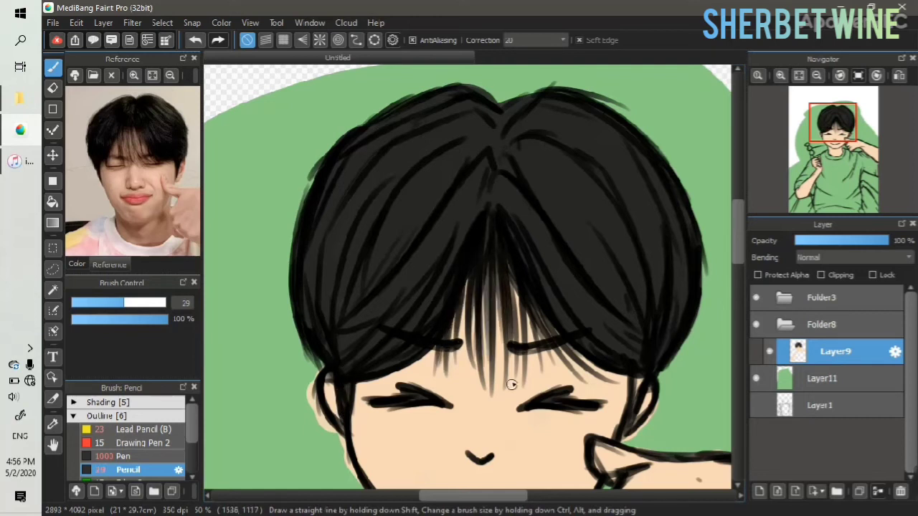
pyautogui.moveTo(567, 370); pyautogui.dragTo(626, 380)
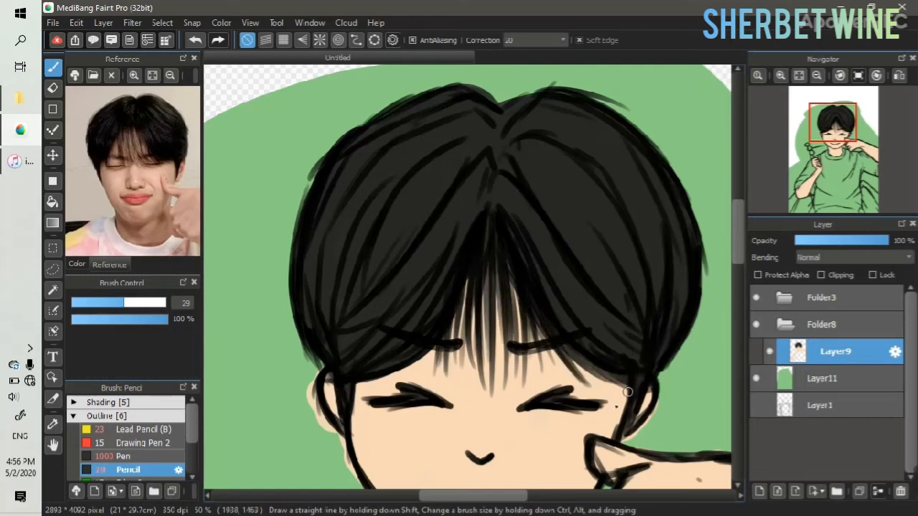
# Fill the chair back visible behind both shoulders and under the raised forearm in near-black with the Pencil at size 62
pyautogui.moveTo(341, 388)
pyautogui.mouseDown()
pyautogui.moveTo(373, 180)
pyautogui.moveTo(471, 69)
pyautogui.mouseUp()
pyautogui.moveTo(363, 311)
pyautogui.mouseDown()
pyautogui.moveTo(360, 337)
pyautogui.moveTo(457, 272)
pyautogui.moveTo(528, 242)
pyautogui.moveTo(524, 209)
pyautogui.moveTo(436, 222)
pyautogui.moveTo(388, 250)
pyautogui.moveTo(405, 257)
pyautogui.moveTo(397, 300)
pyautogui.moveTo(410, 233)
pyautogui.moveTo(418, 240)
pyautogui.moveTo(405, 292)
pyautogui.moveTo(421, 284)
pyautogui.moveTo(443, 236)
pyautogui.moveTo(462, 259)
pyautogui.moveTo(509, 226)
pyautogui.mouseUp()
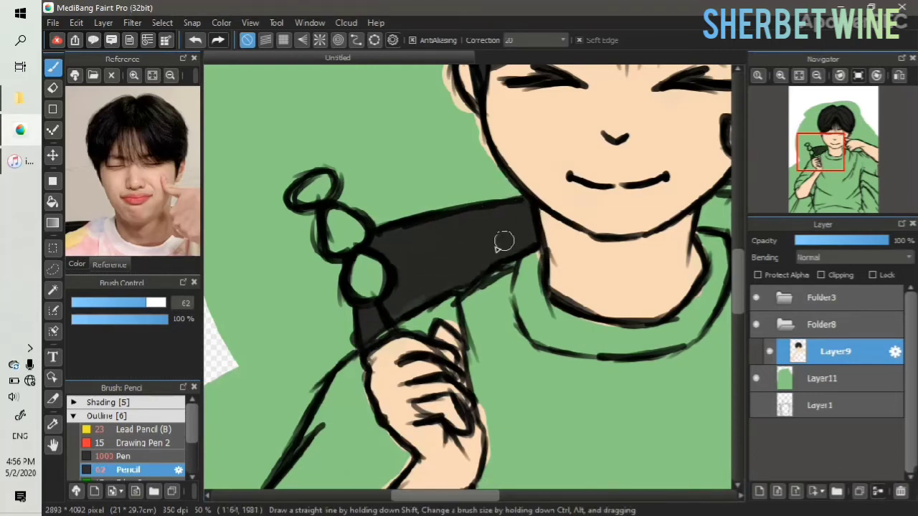
pyautogui.click(837, 164)
pyautogui.moveTo(521, 180); pyautogui.dragTo(510, 197)
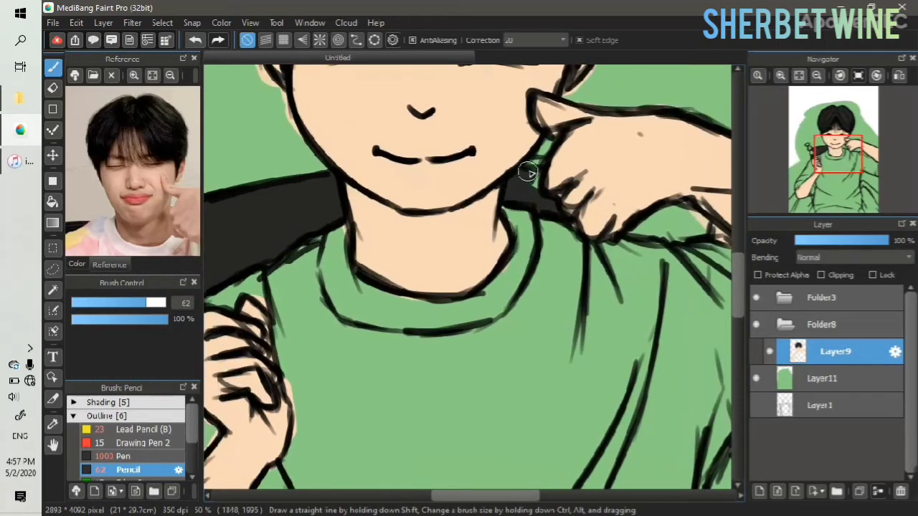
pyautogui.moveTo(624, 215); pyautogui.dragTo(667, 228)
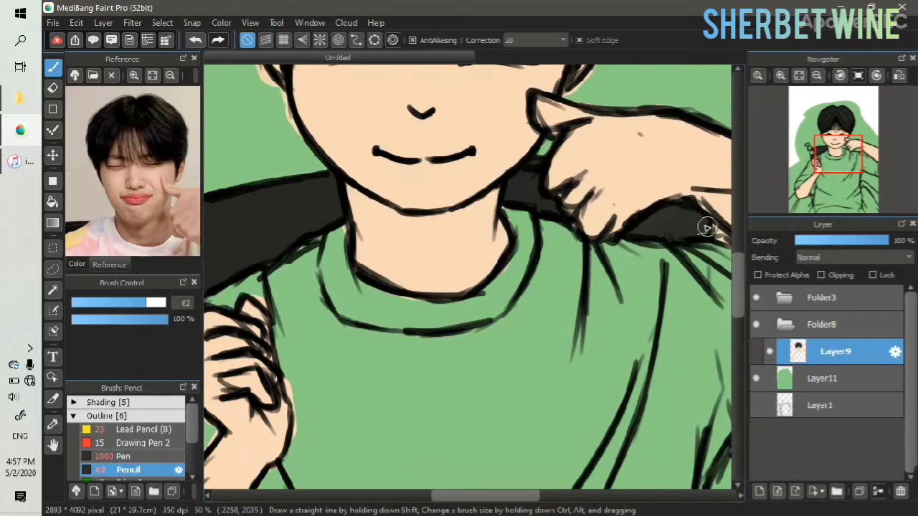
# Fill the chair section below the skewer arm's elbow in near-black with the Pencil at size 107, erasing any overflow
pyautogui.moveTo(830, 168); pyautogui.dragTo(803, 198)
pyautogui.click(157, 303)
pyautogui.moveTo(367, 237)
pyautogui.mouseDown()
pyautogui.moveTo(350, 261)
pyautogui.moveTo(371, 237)
pyautogui.mouseUp()
pyautogui.moveTo(330, 348)
pyautogui.mouseDown()
pyautogui.moveTo(388, 278)
pyautogui.moveTo(332, 409)
pyautogui.moveTo(354, 395)
pyautogui.moveTo(390, 322)
pyautogui.mouseUp()
pyautogui.moveTo(374, 233)
pyautogui.mouseDown()
pyautogui.moveTo(362, 201)
pyautogui.moveTo(400, 233)
pyautogui.mouseUp()
pyautogui.press('e')
pyautogui.press('b')
pyautogui.moveTo(423, 159); pyautogui.dragTo(407, 180)
pyautogui.press('e')
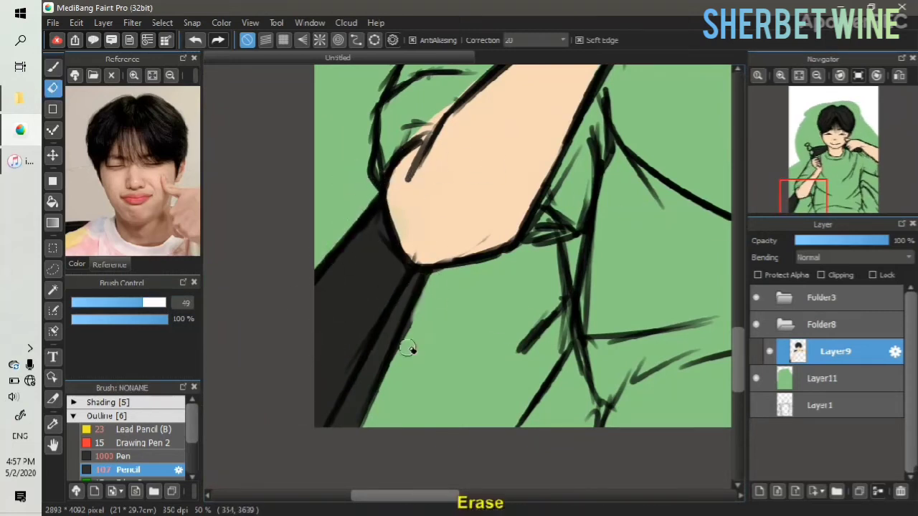
# Fill the narrow chair gap between the skewer arm's elbow and the torso, down to the canvas edge, in near-black
pyautogui.moveTo(674, 267)
pyautogui.mouseDown()
pyautogui.moveTo(458, 212)
pyautogui.moveTo(470, 250)
pyautogui.mouseUp()
pyautogui.press('b')
pyautogui.moveTo(373, 229); pyautogui.dragTo(372, 285)
pyautogui.moveTo(367, 356)
pyautogui.mouseDown()
pyautogui.moveTo(347, 400)
pyautogui.moveTo(383, 426)
pyautogui.moveTo(328, 411)
pyautogui.mouseUp()
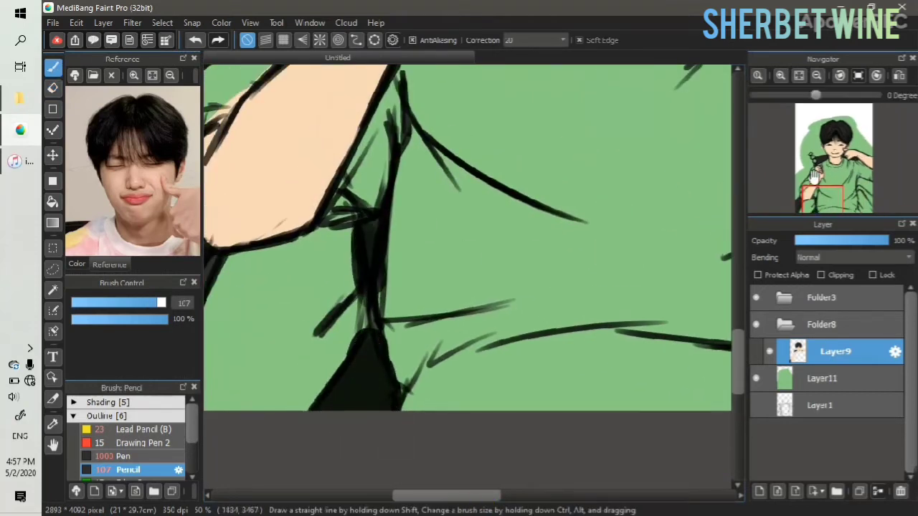
# Fill the lower chair strip beside the shirt hem under the pointing arm in near-black and undo the stray last change
pyautogui.moveTo(848, 187); pyautogui.dragTo(855, 204)
pyautogui.moveTo(540, 352)
pyautogui.mouseDown()
pyautogui.moveTo(523, 344)
pyautogui.moveTo(501, 266)
pyautogui.moveTo(576, 423)
pyautogui.mouseUp()
pyautogui.moveTo(559, 373)
pyautogui.mouseDown()
pyautogui.moveTo(483, 340)
pyautogui.moveTo(458, 363)
pyautogui.mouseUp()
pyautogui.moveTo(414, 290); pyautogui.dragTo(417, 254)
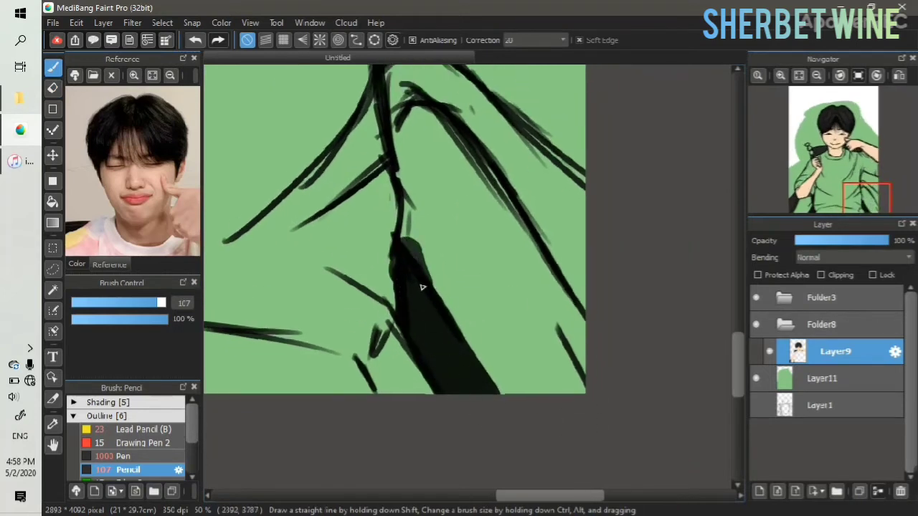
pyautogui.press('e')
pyautogui.hotkey('ctrl', 'z')
# Fill the curved chair armrest below the pointing arm's sleeve in near-black with the Pencil
pyautogui.click(866, 185)
pyautogui.press('b')
pyautogui.moveTo(387, 303)
pyautogui.mouseDown()
pyautogui.moveTo(373, 328)
pyautogui.moveTo(406, 337)
pyautogui.moveTo(393, 324)
pyautogui.moveTo(445, 355)
pyautogui.moveTo(526, 450)
pyautogui.moveTo(578, 493)
pyautogui.moveTo(555, 450)
pyautogui.moveTo(457, 364)
pyautogui.moveTo(468, 358)
pyautogui.moveTo(526, 459)
pyautogui.mouseUp()
pyautogui.click(865, 195)
pyautogui.moveTo(526, 305)
pyautogui.mouseDown()
pyautogui.moveTo(571, 391)
pyautogui.moveTo(536, 351)
pyautogui.mouseUp()
pyautogui.moveTo(862, 198); pyautogui.dragTo(855, 179)
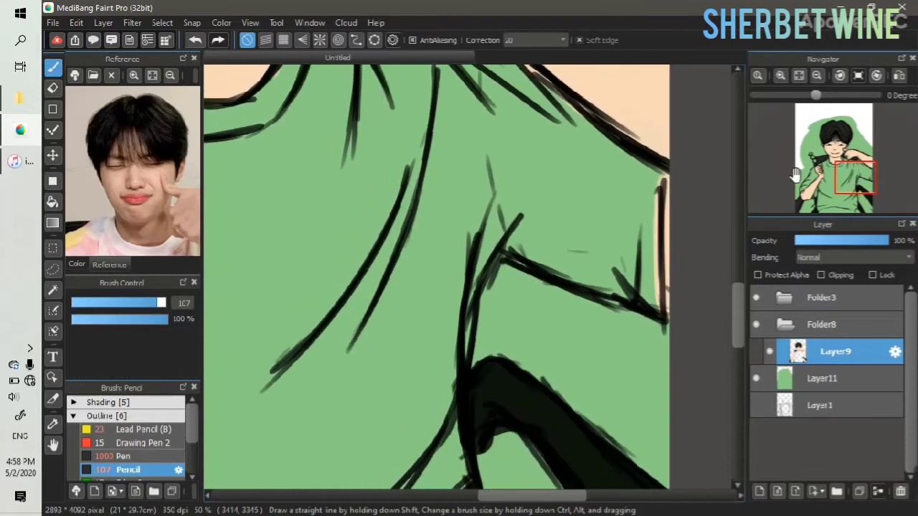
pyautogui.click(116, 303)
pyautogui.press('e')
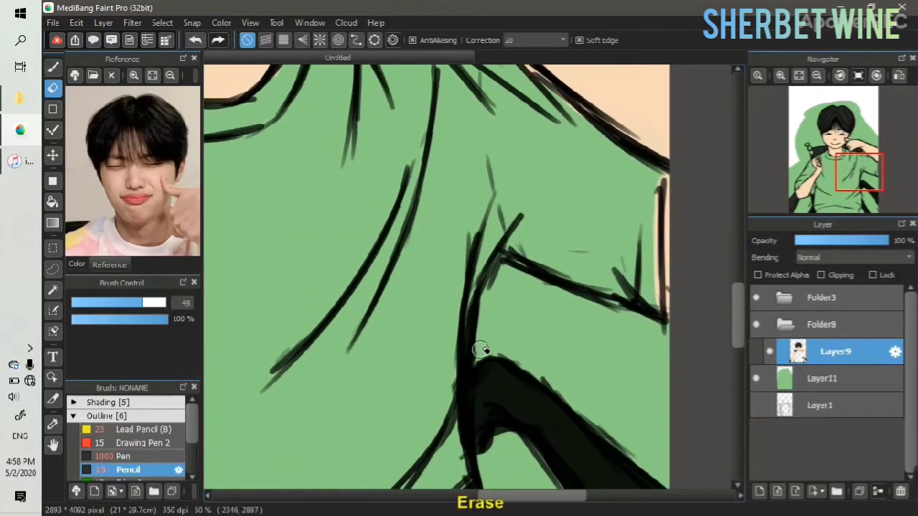
pyautogui.click(798, 75)
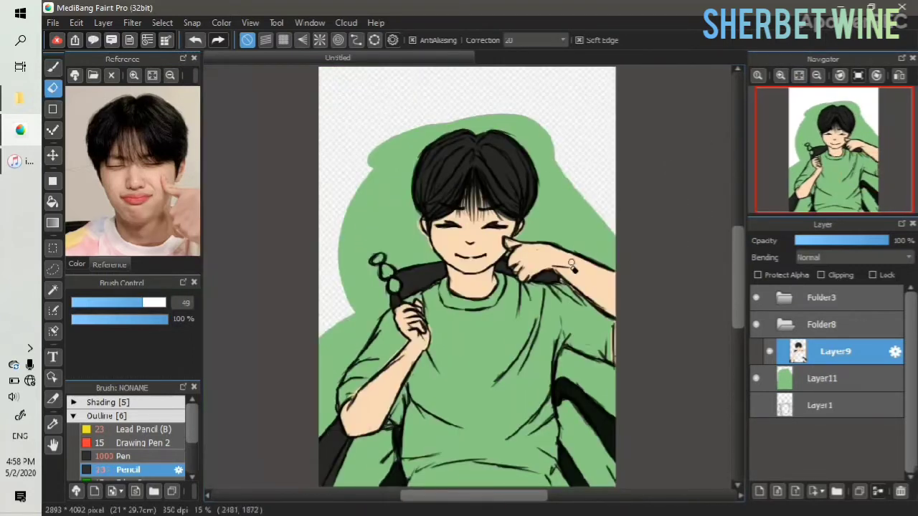
# Choose red #E70F25 and fill the two lower fruits on the skewer with the Pencil at size 23
pyautogui.moveTo(109, 245); pyautogui.dragTo(168, 215)
pyautogui.click(76, 264)
pyautogui.click(192, 71)
pyautogui.click(174, 86)
pyautogui.click(758, 76)
pyautogui.moveTo(819, 157); pyautogui.dragTo(811, 163)
pyautogui.press('b')
pyautogui.moveTo(462, 243)
pyautogui.mouseDown()
pyautogui.moveTo(464, 186)
pyautogui.moveTo(486, 269)
pyautogui.moveTo(515, 263)
pyautogui.mouseUp()
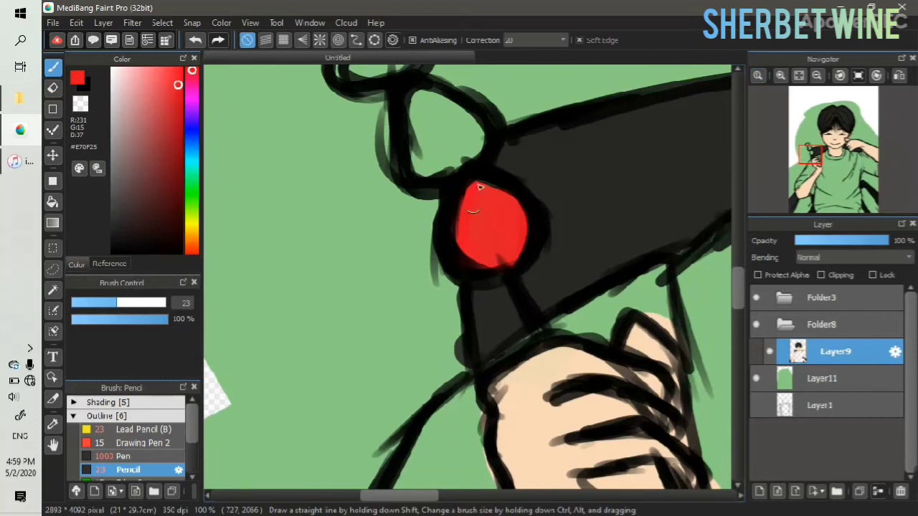
pyautogui.moveTo(810, 156); pyautogui.dragTo(810, 149)
pyautogui.moveTo(405, 246)
pyautogui.mouseDown()
pyautogui.moveTo(398, 310)
pyautogui.moveTo(407, 240)
pyautogui.moveTo(432, 255)
pyautogui.mouseUp()
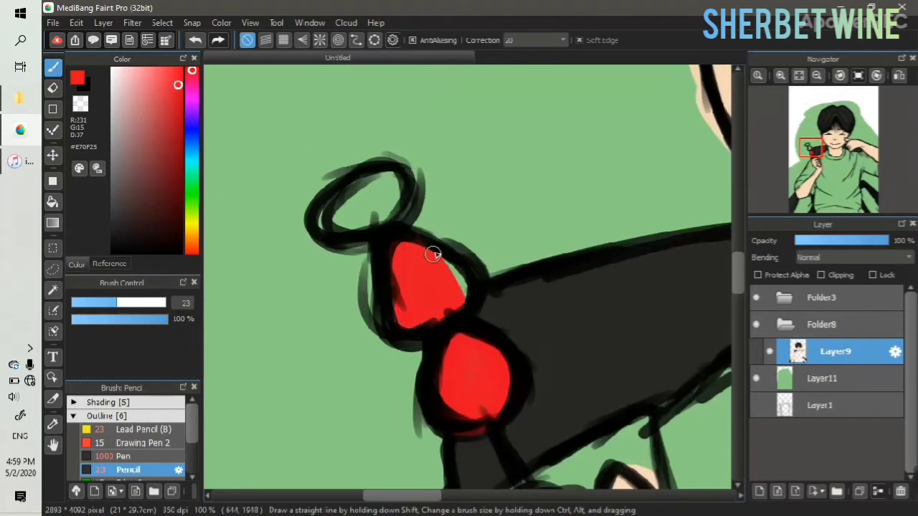
# Choose green #63B85B and fill the top fruit on the skewer
pyautogui.keyDown('alt'); pyautogui.click(376, 197); pyautogui.keyUp('alt')
pyautogui.click(165, 87)
pyautogui.moveTo(369, 188); pyautogui.dragTo(349, 213)
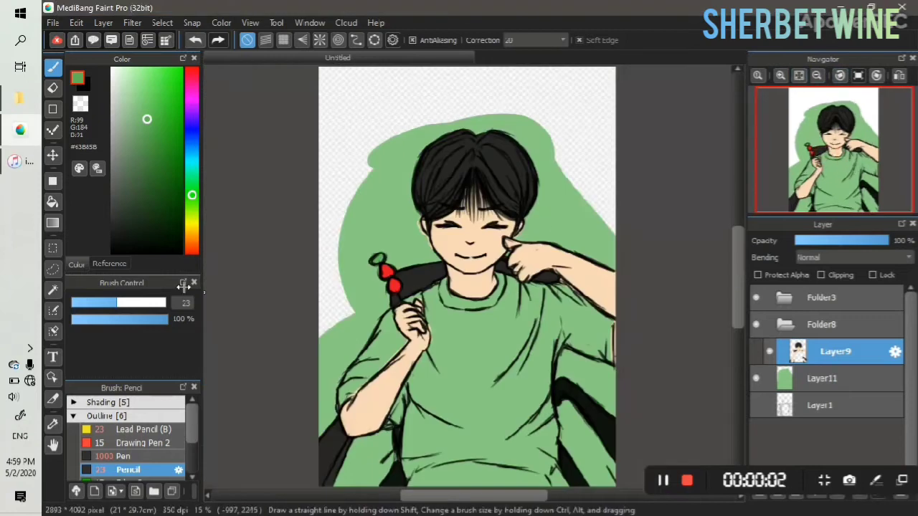
# Check the shirt in the reference photo, fill the shirt's collar band in white with the Pencil at size 73, and resample the skin tone
pyautogui.click(109, 263)
pyautogui.click(152, 76)
pyautogui.click(134, 75)
pyautogui.click(134, 75)
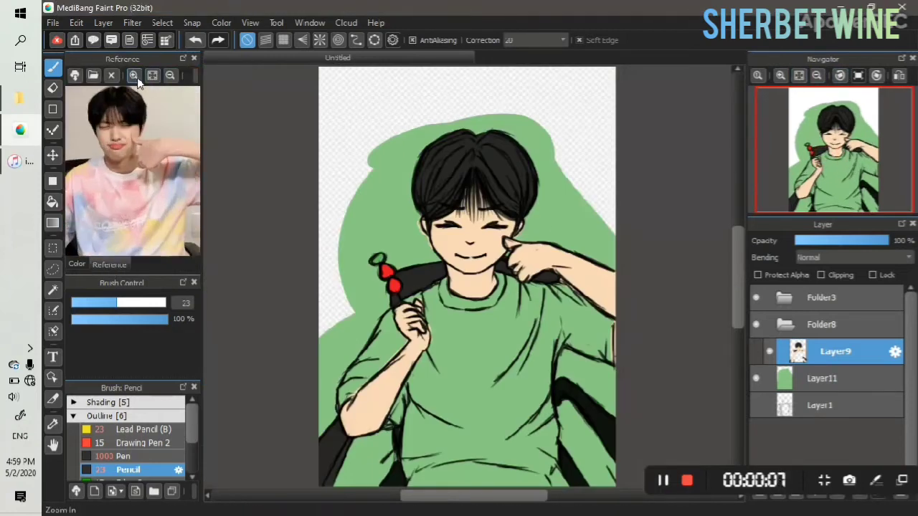
pyautogui.click(134, 75)
pyautogui.moveTo(129, 163); pyautogui.dragTo(145, 152)
pyautogui.click(77, 265)
pyautogui.click(113, 71)
pyautogui.click(757, 76)
pyautogui.moveTo(834, 159); pyautogui.dragTo(837, 165)
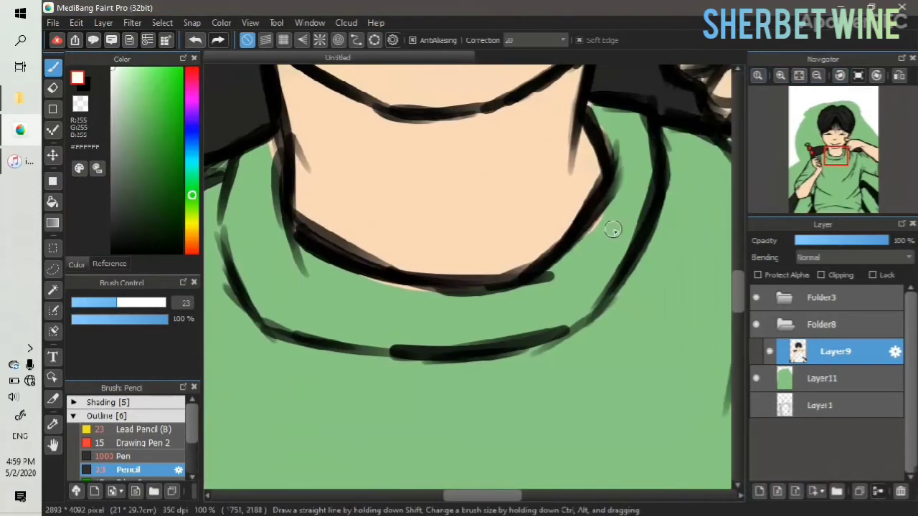
pyautogui.moveTo(631, 193)
pyautogui.mouseDown()
pyautogui.moveTo(600, 248)
pyautogui.moveTo(624, 205)
pyautogui.moveTo(583, 256)
pyautogui.moveTo(606, 123)
pyautogui.mouseUp()
pyautogui.moveTo(637, 157)
pyautogui.mouseDown()
pyautogui.moveTo(566, 300)
pyautogui.moveTo(325, 304)
pyautogui.moveTo(279, 212)
pyautogui.moveTo(250, 216)
pyautogui.moveTo(321, 277)
pyautogui.mouseUp()
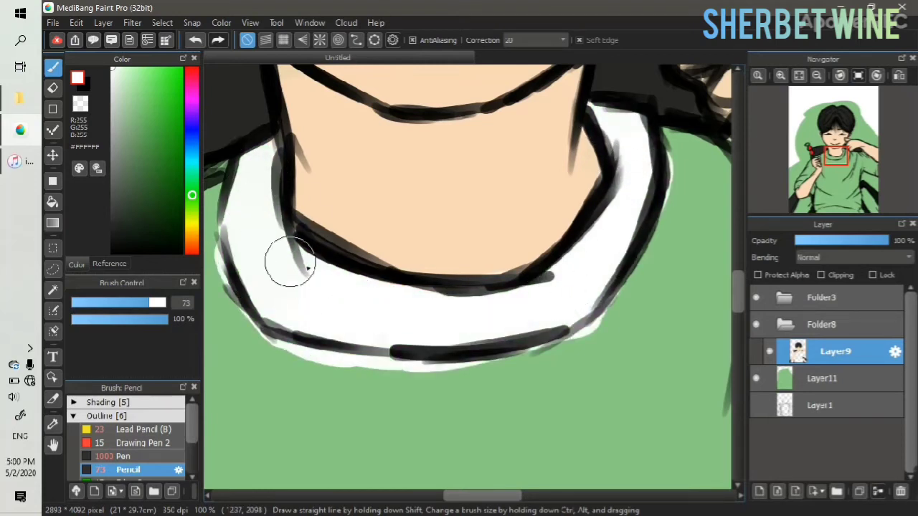
pyautogui.keyDown('alt'); pyautogui.click(534, 182); pyautogui.keyUp('alt')
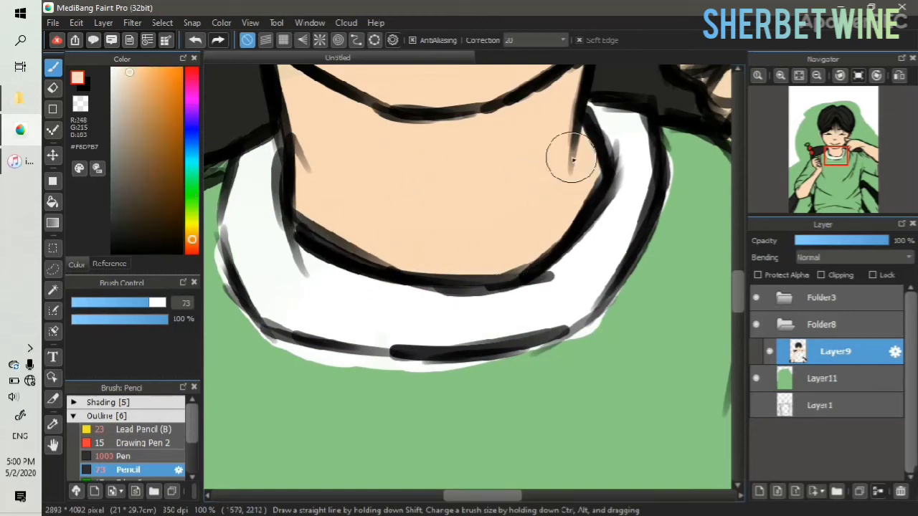
pyautogui.hotkey('ctrl', '0')
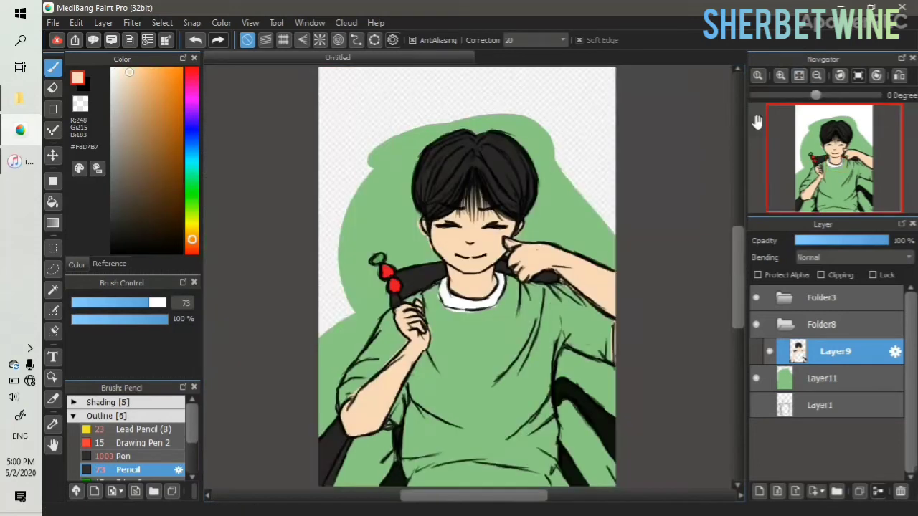
# Add a new layer above Layer9 and paint the upper chest of the shirt in white with the Pencil
pyautogui.click(109, 264)
pyautogui.click(77, 263)
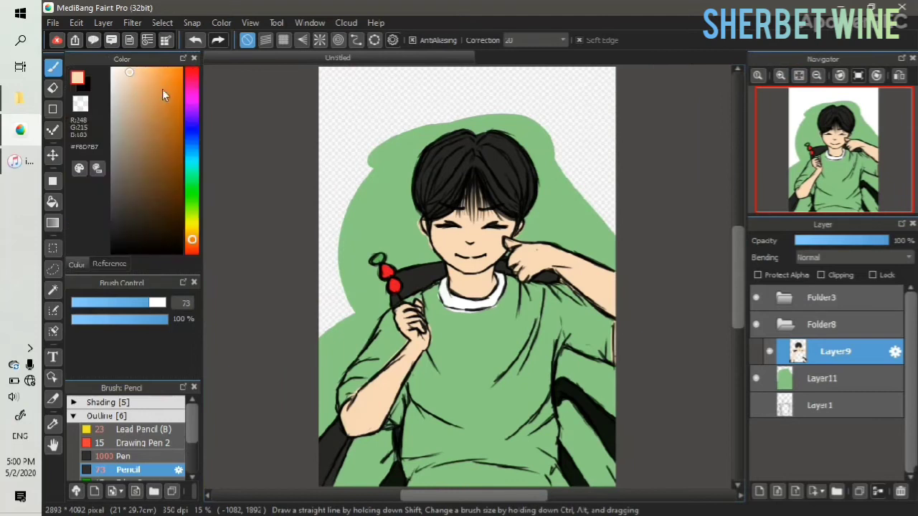
pyautogui.click(758, 491)
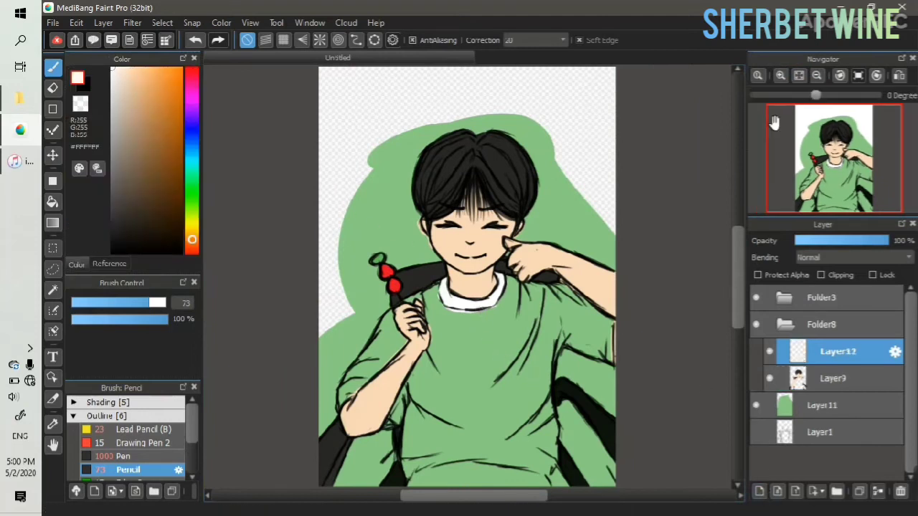
pyautogui.click(757, 75)
pyautogui.click(816, 75)
pyautogui.click(829, 158)
pyautogui.moveTo(410, 187)
pyautogui.mouseDown()
pyautogui.moveTo(394, 184)
pyautogui.moveTo(352, 262)
pyautogui.moveTo(382, 421)
pyautogui.moveTo(403, 352)
pyautogui.moveTo(436, 309)
pyautogui.moveTo(528, 375)
pyautogui.moveTo(621, 357)
pyautogui.moveTo(678, 323)
pyautogui.moveTo(707, 272)
pyautogui.mouseUp()
# Fill the rest of the shirt body and both sleeves in white with the Pencil at size 219
pyautogui.click(846, 159)
pyautogui.click(816, 78)
pyautogui.click(816, 77)
pyautogui.click(816, 77)
pyautogui.click(815, 77)
pyautogui.click(164, 303)
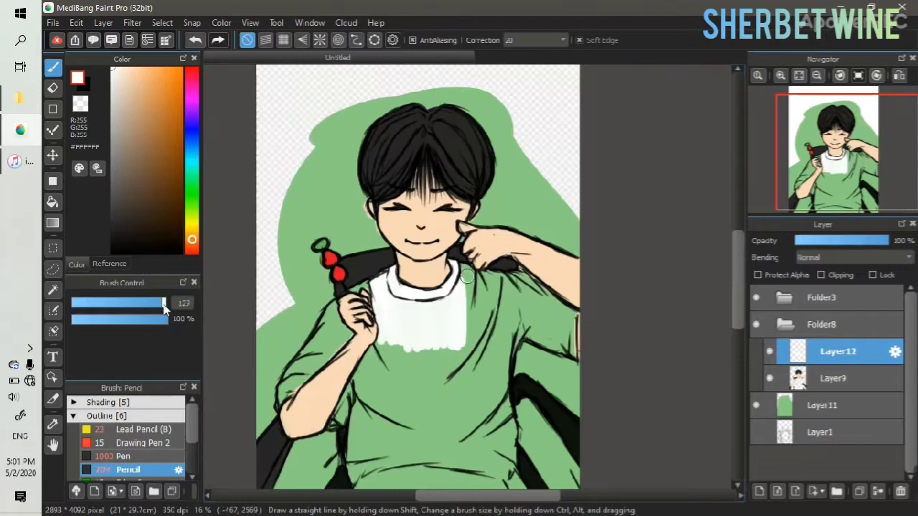
pyautogui.moveTo(470, 310); pyautogui.dragTo(471, 281)
pyautogui.moveTo(541, 306)
pyautogui.mouseDown()
pyautogui.moveTo(563, 340)
pyautogui.moveTo(516, 337)
pyautogui.moveTo(479, 443)
pyautogui.moveTo(502, 365)
pyautogui.moveTo(503, 443)
pyautogui.moveTo(437, 337)
pyautogui.moveTo(416, 481)
pyautogui.moveTo(359, 477)
pyautogui.moveTo(364, 393)
pyautogui.moveTo(380, 352)
pyautogui.moveTo(414, 366)
pyautogui.moveTo(329, 317)
pyautogui.moveTo(337, 335)
pyautogui.mouseUp()
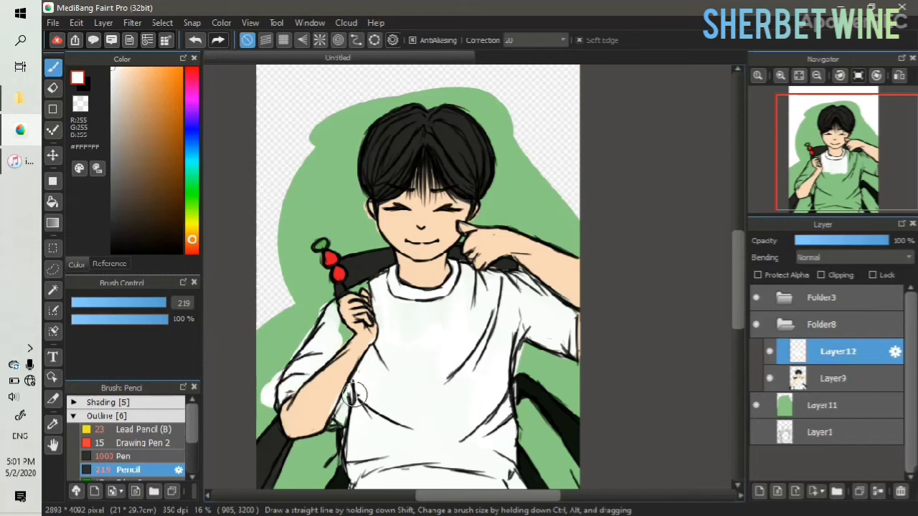
# Paint white into the shirt gaps around the fist and beside the skewer arm's elbow with the Pencil at size 59
pyautogui.click(146, 302)
pyautogui.moveTo(371, 280); pyautogui.dragTo(351, 293)
pyautogui.click(780, 76)
pyautogui.click(780, 76)
pyautogui.click(780, 76)
pyautogui.moveTo(847, 168)
pyautogui.mouseDown()
pyautogui.moveTo(827, 172)
pyautogui.moveTo(820, 198)
pyautogui.mouseUp()
pyautogui.moveTo(594, 364); pyautogui.dragTo(565, 367)
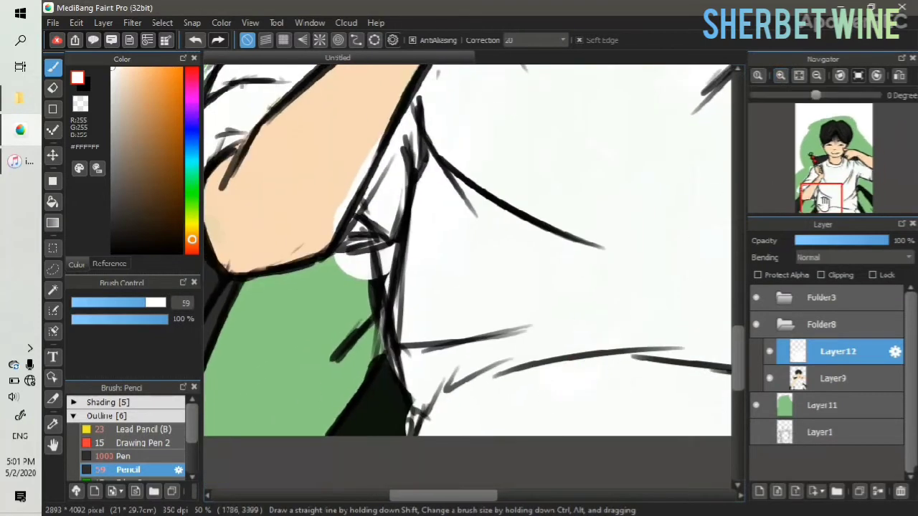
# Fill the remaining white gaps along the shirt hem, torso edge and pointing arm's sleeve, erasing the overflow at the cuff
pyautogui.click(815, 197)
pyautogui.moveTo(832, 201); pyautogui.dragTo(850, 212)
pyautogui.moveTo(503, 277); pyautogui.dragTo(432, 277)
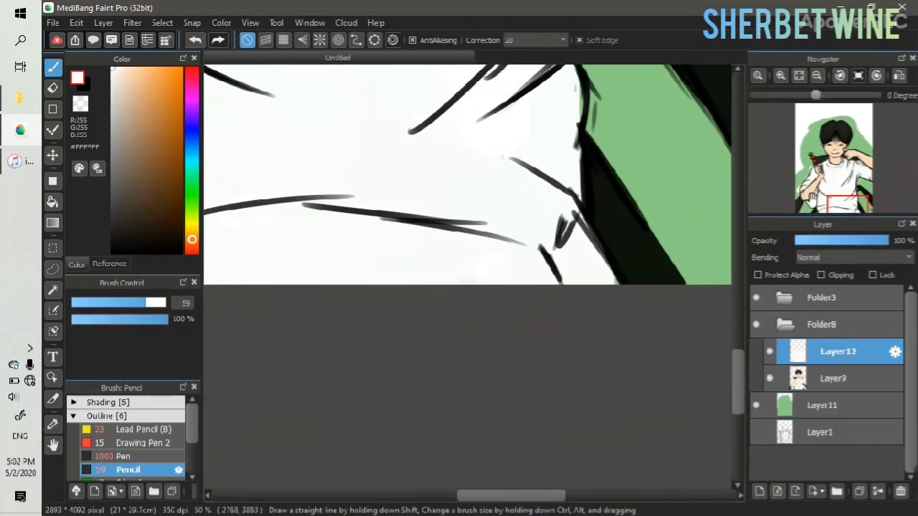
pyautogui.moveTo(598, 279); pyautogui.dragTo(625, 285)
pyautogui.scroll(4, 632, 310)
pyautogui.hscroll(1, 517, 295)
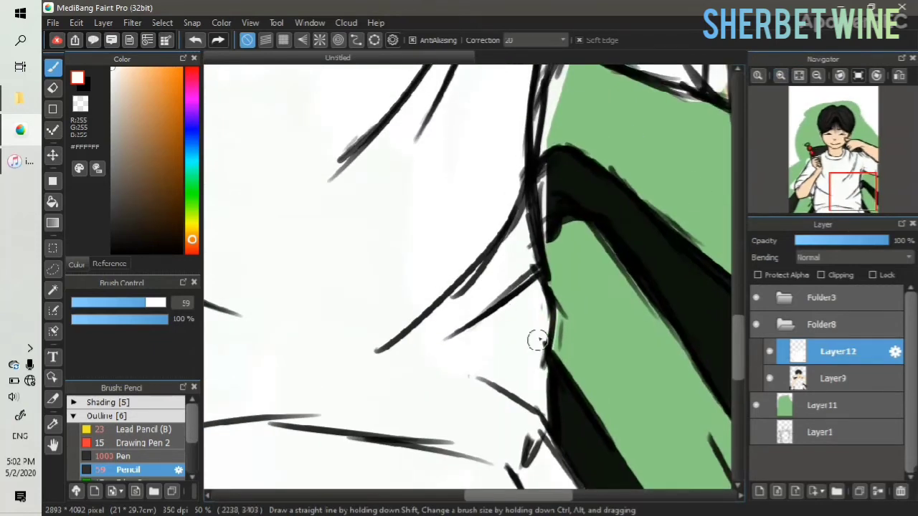
pyautogui.scroll(4, 525, 203)
pyautogui.hscroll(2, 595, 310)
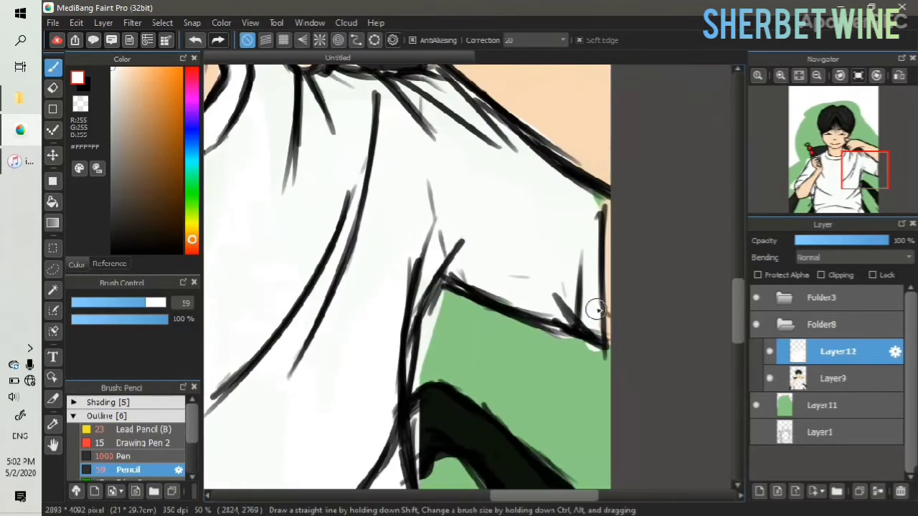
pyautogui.press('e')
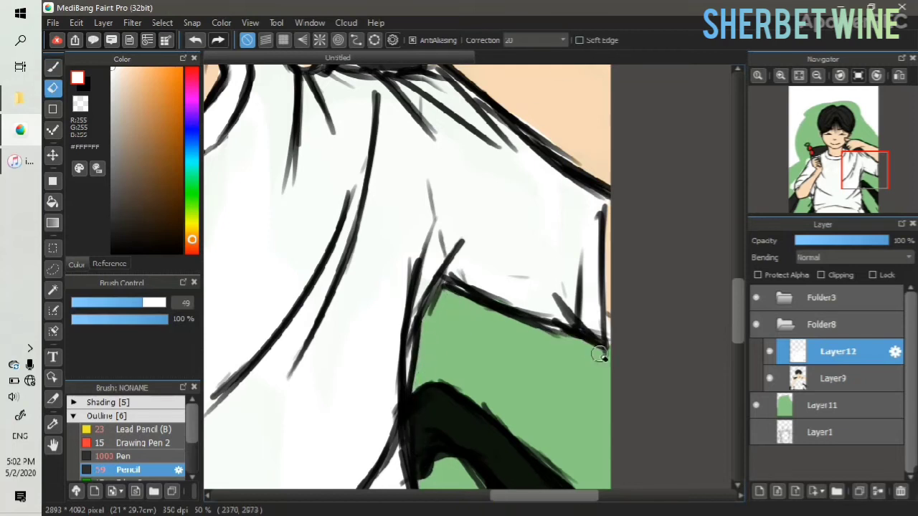
# Select the painted shirt area from Layer12 and choose the Watercolor brush with pink #F5949C from the reference photo
pyautogui.keyDown('ctrl'); pyautogui.click(793, 354); pyautogui.keyUp('ctrl')
pyautogui.click(799, 75)
pyautogui.click(113, 262)
pyautogui.click(127, 168)
pyautogui.click(77, 264)
pyautogui.click(139, 73)
pyautogui.scroll(-3, 192, 435)
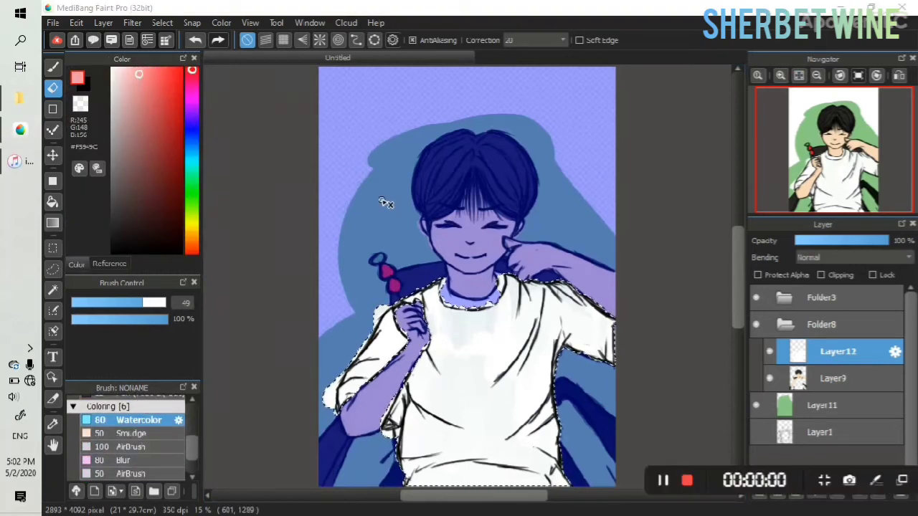
# Paint pink over the shirt's chest and the skewer arm's shoulder with the Watercolor brush at size 297 and 89% opacity
pyautogui.moveTo(150, 307)
pyautogui.mouseDown()
pyautogui.moveTo(167, 307)
pyautogui.moveTo(158, 320)
pyautogui.mouseUp()
pyautogui.press('b')
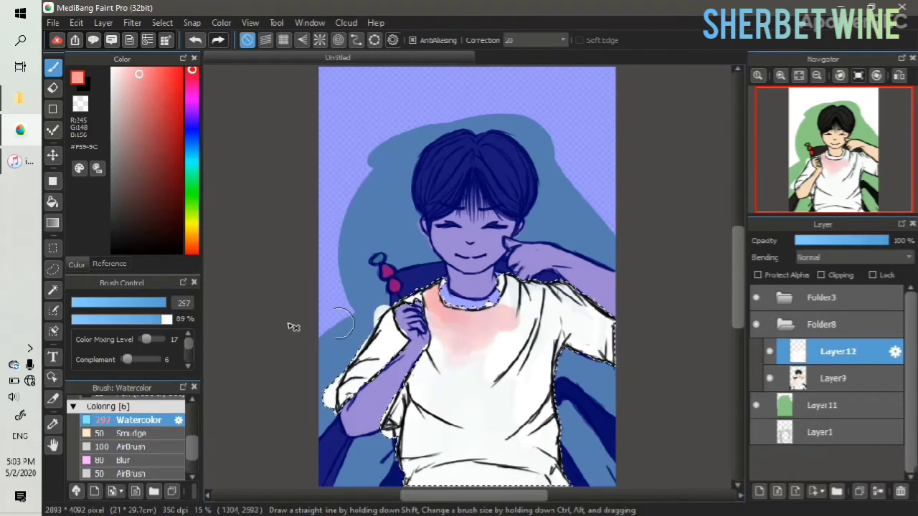
pyautogui.click(109, 263)
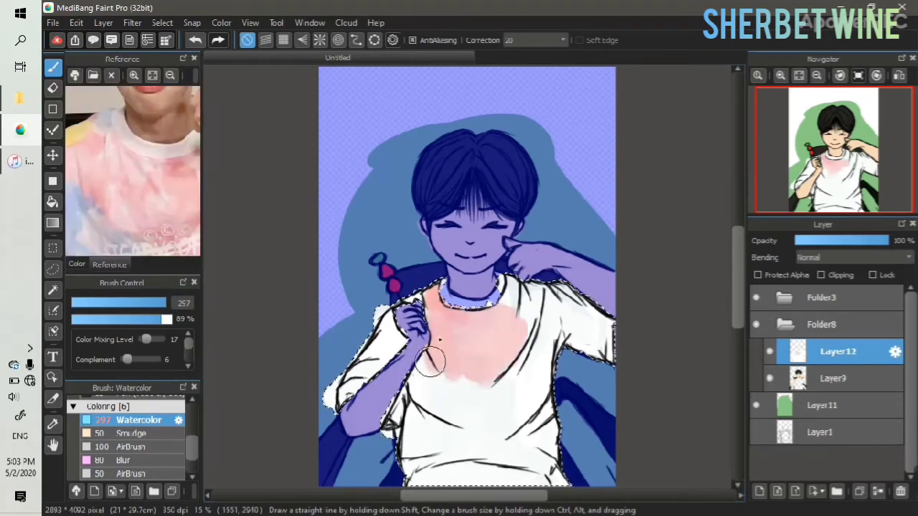
pyautogui.scroll(2, 450, 331)
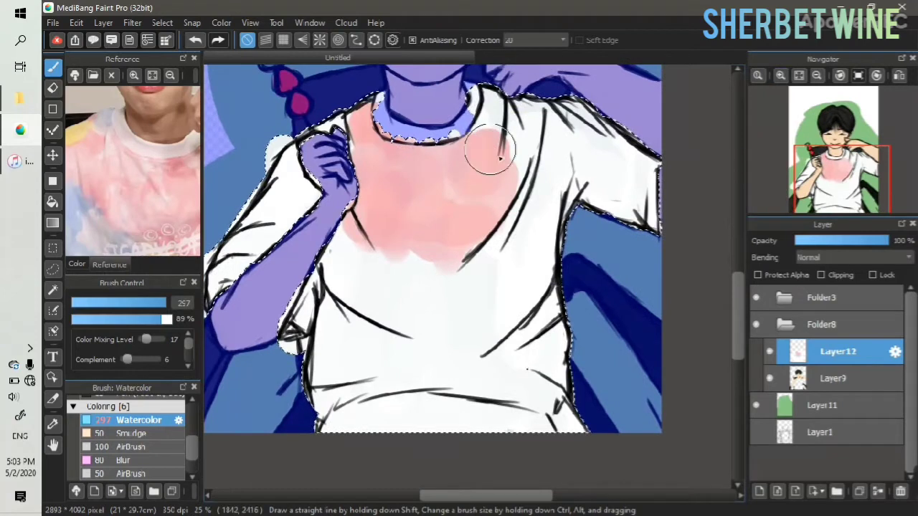
pyautogui.moveTo(412, 199)
pyautogui.mouseDown()
pyautogui.moveTo(376, 199)
pyautogui.moveTo(430, 220)
pyautogui.moveTo(381, 264)
pyautogui.moveTo(339, 247)
pyautogui.moveTo(302, 190)
pyautogui.moveTo(303, 210)
pyautogui.moveTo(318, 198)
pyautogui.moveTo(305, 166)
pyautogui.moveTo(299, 185)
pyautogui.moveTo(338, 211)
pyautogui.moveTo(283, 190)
pyautogui.mouseUp()
# Following the reference photo, extend the pink toward the pointing arm's shoulder and onto the shirt's hem
pyautogui.click(170, 75)
pyautogui.moveTo(171, 235)
pyautogui.mouseDown()
pyautogui.moveTo(158, 202)
pyautogui.moveTo(97, 235)
pyautogui.mouseUp()
pyautogui.moveTo(548, 155)
pyautogui.mouseDown()
pyautogui.moveTo(496, 133)
pyautogui.moveTo(529, 187)
pyautogui.moveTo(496, 242)
pyautogui.mouseUp()
pyautogui.moveTo(151, 212); pyautogui.dragTo(150, 124)
pyautogui.moveTo(539, 377)
pyautogui.mouseDown()
pyautogui.moveTo(479, 420)
pyautogui.moveTo(535, 405)
pyautogui.moveTo(483, 428)
pyautogui.moveTo(423, 421)
pyautogui.mouseUp()
# Choose a saturated blue as the paint colour for the shirt's tie-dye pattern
pyautogui.click(76, 264)
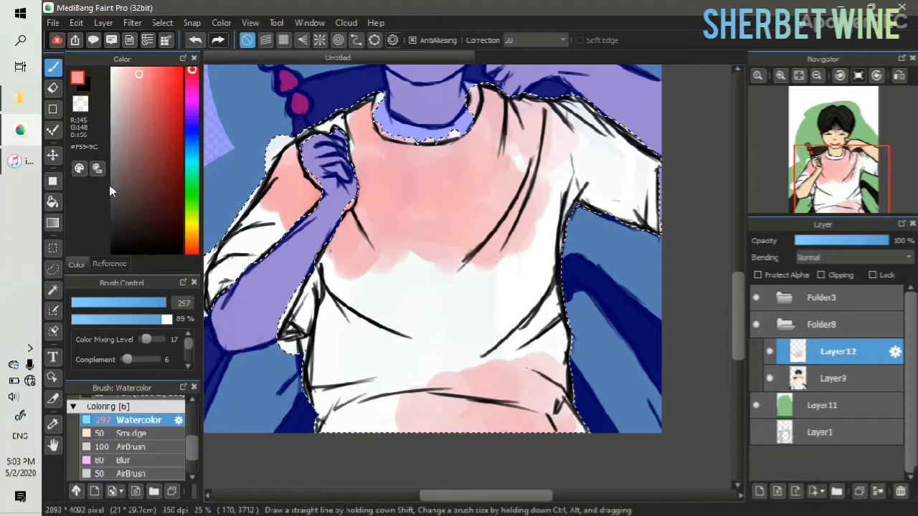
pyautogui.click(79, 169)
pyautogui.click(315, 320)
pyautogui.click(631, 381)
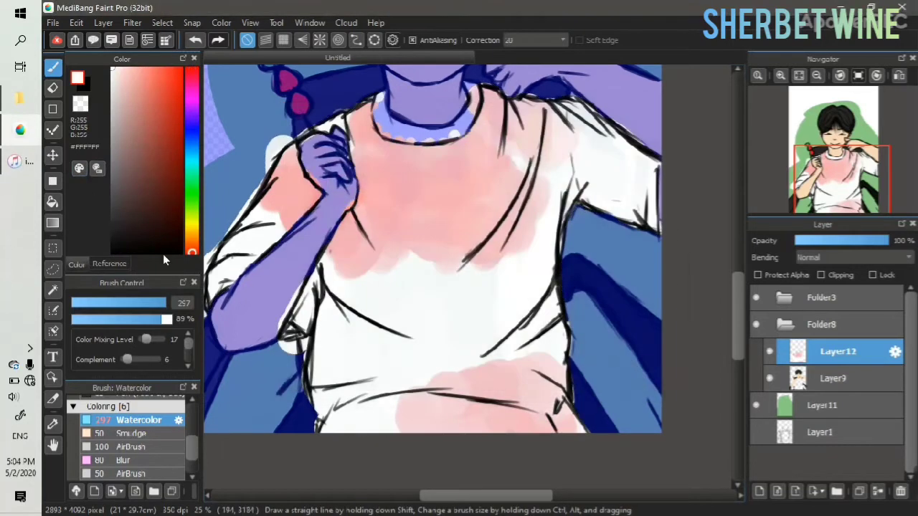
pyautogui.click(79, 170)
pyautogui.click(506, 162)
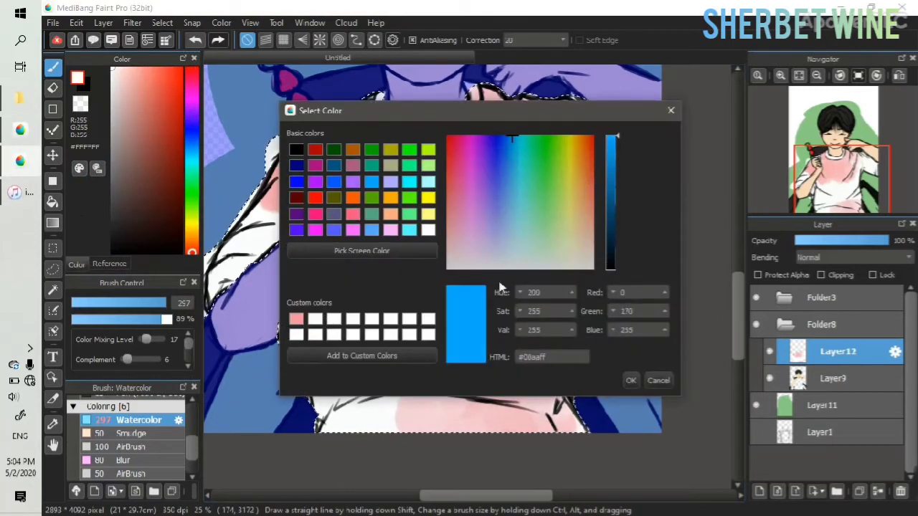
pyautogui.click(631, 380)
# Test blue below the pink chest area, undo the last stroke, and set the Watercolor brush to Color Mixing Level 100 and 51% opacity
pyautogui.click(418, 271)
pyautogui.moveTo(150, 342); pyautogui.dragTo(166, 342)
pyautogui.moveTo(424, 272)
pyautogui.mouseDown()
pyautogui.moveTo(370, 279)
pyautogui.moveTo(397, 285)
pyautogui.moveTo(420, 262)
pyautogui.moveTo(352, 288)
pyautogui.moveTo(618, 321)
pyautogui.mouseUp()
pyautogui.hotkey('ctrl', 'z')
pyautogui.click(122, 319)
pyautogui.click(109, 265)
pyautogui.moveTo(77, 127); pyautogui.dragTo(134, 125)
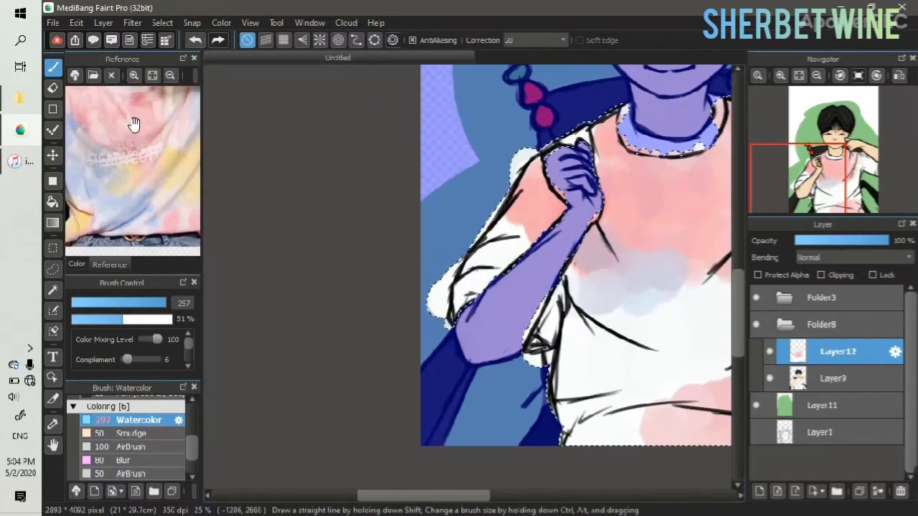
# Following the reference photo, paint soft blue patches across the shirt's midsection, the skewer arm's sleeve and the side of the waist
pyautogui.click(170, 75)
pyautogui.moveTo(157, 187); pyautogui.dragTo(159, 217)
pyautogui.moveTo(562, 285)
pyautogui.mouseDown()
pyautogui.moveTo(533, 307)
pyautogui.moveTo(586, 292)
pyautogui.moveTo(605, 304)
pyautogui.moveTo(584, 276)
pyautogui.mouseUp()
pyautogui.moveTo(519, 251)
pyautogui.mouseDown()
pyautogui.moveTo(497, 259)
pyautogui.moveTo(496, 272)
pyautogui.mouseUp()
pyautogui.moveTo(114, 220); pyautogui.dragTo(132, 168)
pyautogui.moveTo(625, 352)
pyautogui.mouseDown()
pyautogui.moveTo(482, 253)
pyautogui.moveTo(460, 264)
pyautogui.mouseUp()
pyautogui.moveTo(496, 261)
pyautogui.mouseDown()
pyautogui.moveTo(457, 271)
pyautogui.moveTo(510, 227)
pyautogui.moveTo(463, 337)
pyautogui.moveTo(514, 248)
pyautogui.moveTo(497, 220)
pyautogui.mouseUp()
pyautogui.moveTo(497, 219)
pyautogui.mouseDown()
pyautogui.moveTo(493, 352)
pyautogui.moveTo(489, 304)
pyautogui.mouseUp()
pyautogui.moveTo(567, 301); pyautogui.dragTo(551, 310)
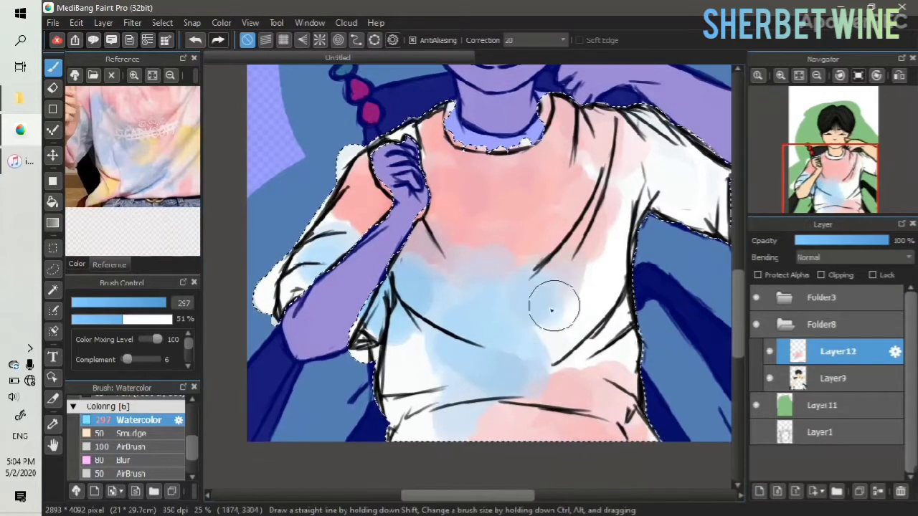
# Deepen the blue above the shirt's hem with #0F8DC9 and lower the Watercolor brush's opacity to 21%
pyautogui.click(77, 264)
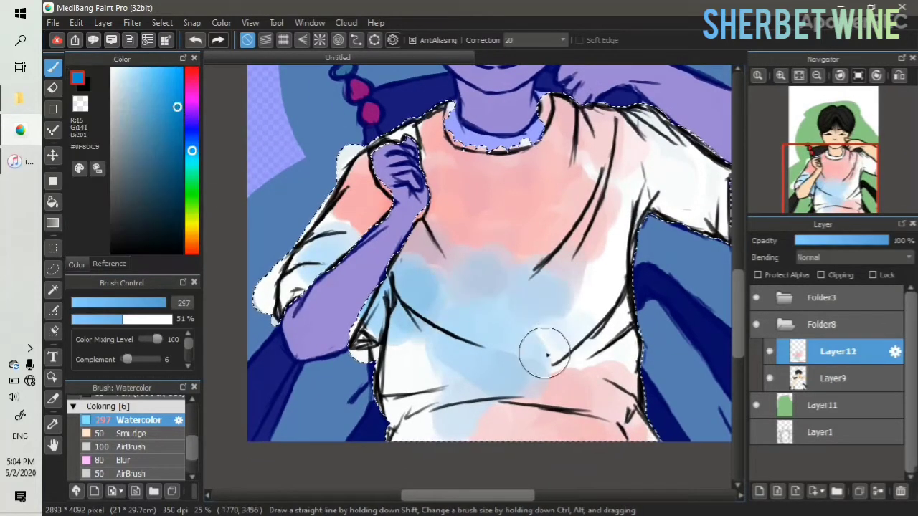
pyautogui.moveTo(422, 365)
pyautogui.mouseDown()
pyautogui.moveTo(536, 358)
pyautogui.moveTo(460, 407)
pyautogui.mouseUp()
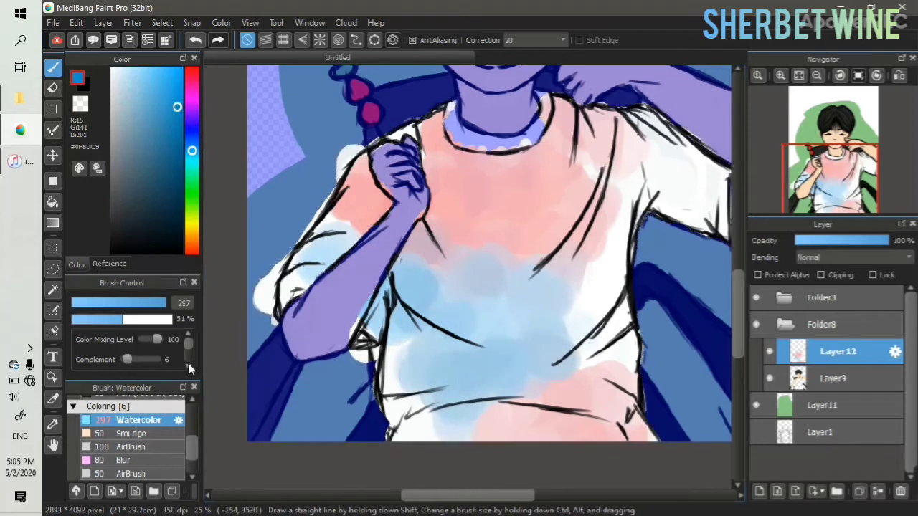
pyautogui.click(92, 319)
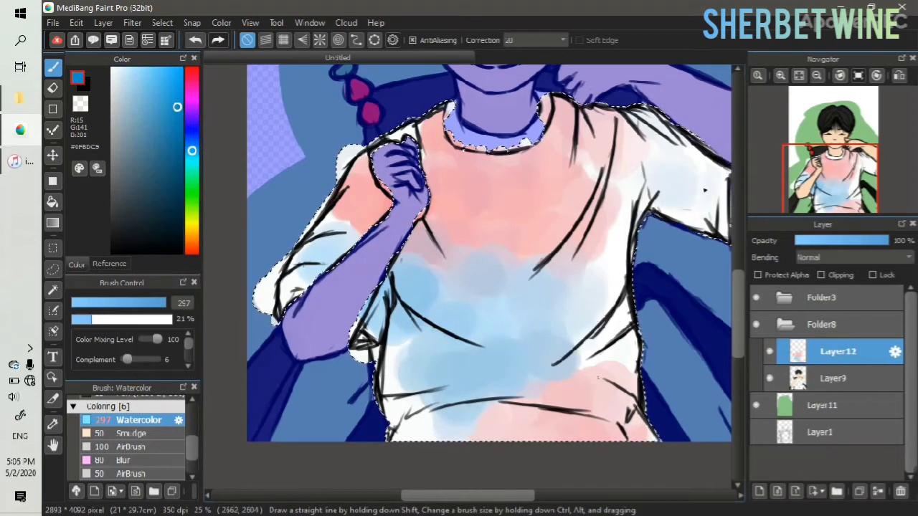
# Lighten the blue on the raised arm's sleeve with white, using the Watercolor brush at size 228 and 59% opacity
pyautogui.click(111, 264)
pyautogui.click(132, 323)
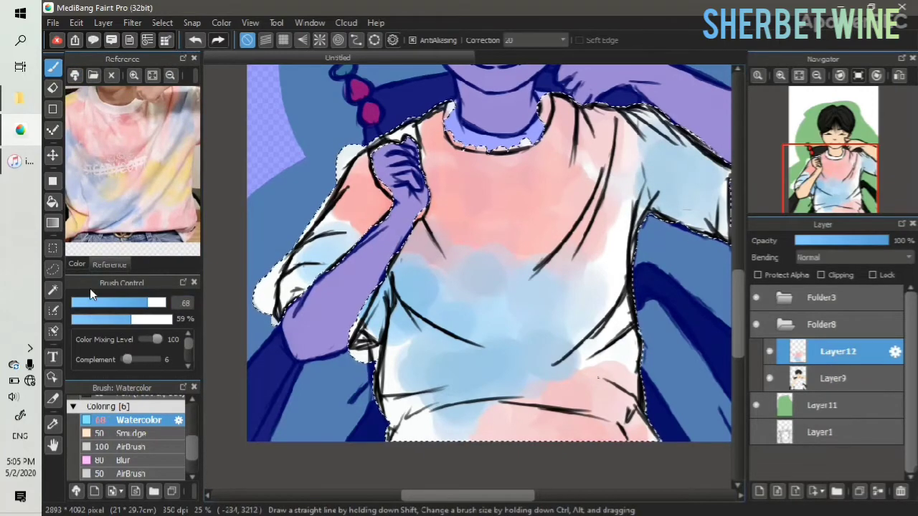
pyautogui.click(76, 265)
pyautogui.click(113, 69)
pyautogui.click(164, 302)
pyautogui.moveTo(657, 152); pyautogui.dragTo(658, 168)
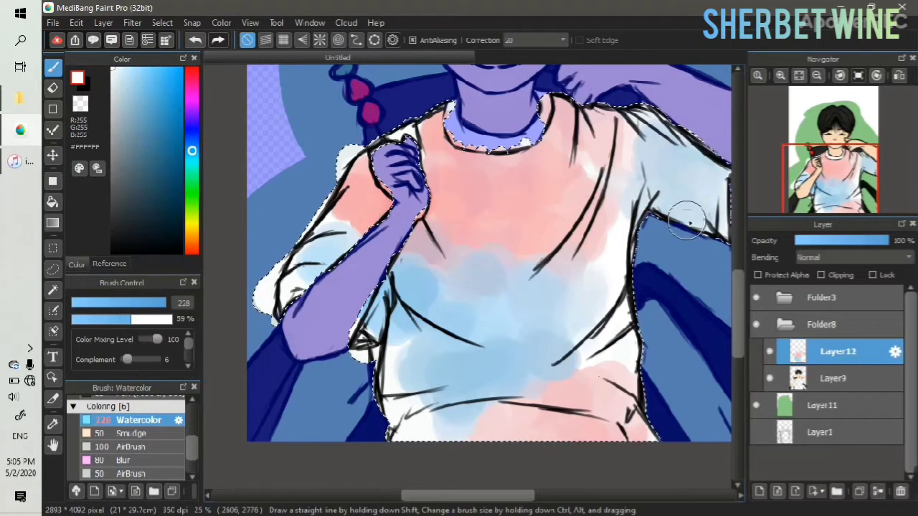
# Blend pale pink #F5A8AF into the raised arm's cuff, the side of the waist and the area above the hem
pyautogui.rightClick(371, 203)
pyautogui.moveTo(719, 182); pyautogui.dragTo(704, 213)
pyautogui.click(737, 219)
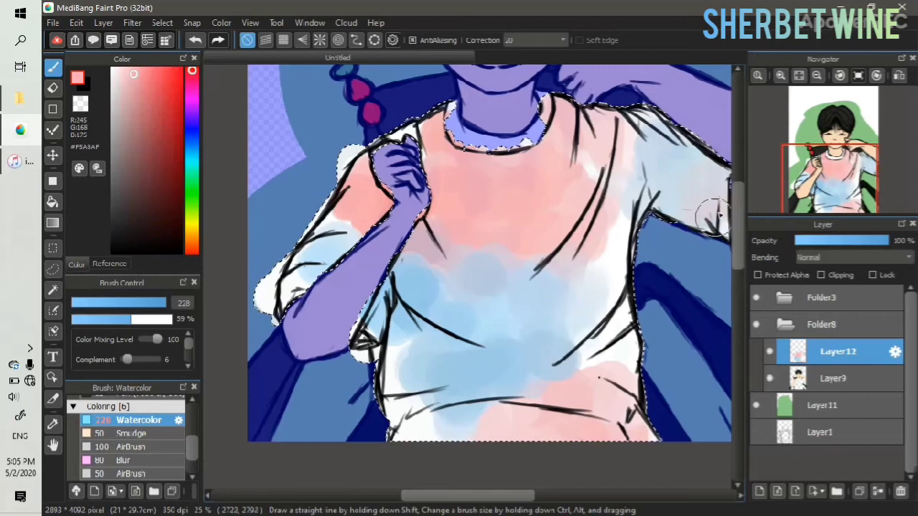
pyautogui.click(842, 181)
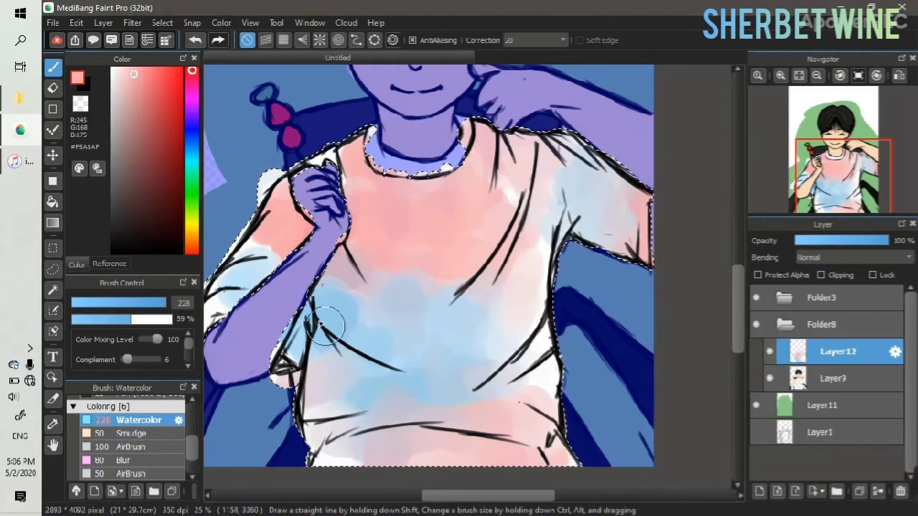
# Following the reference photo, paint yellow patches across the shirt's midsection, sides, lower hem, sleeves and the shoulder behind the skewer hand
pyautogui.hotkey('ctrl', 'd')
pyautogui.click(193, 220)
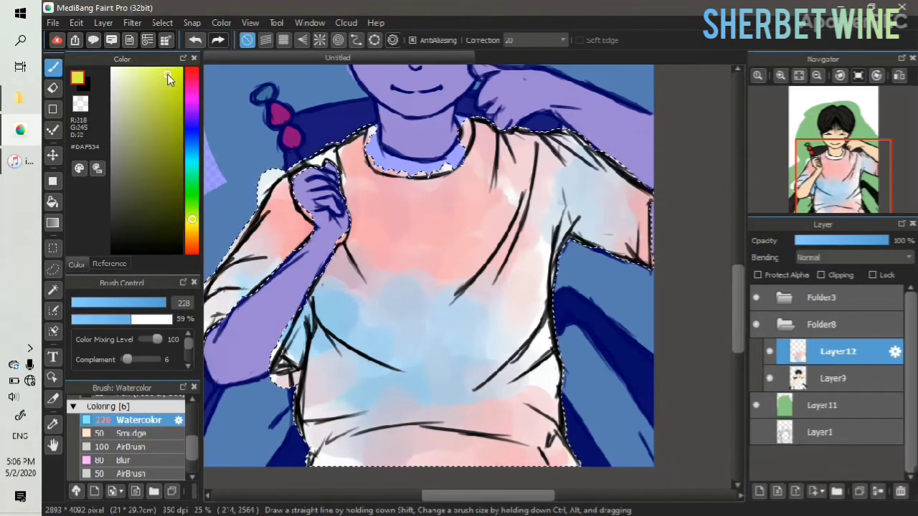
pyautogui.click(109, 263)
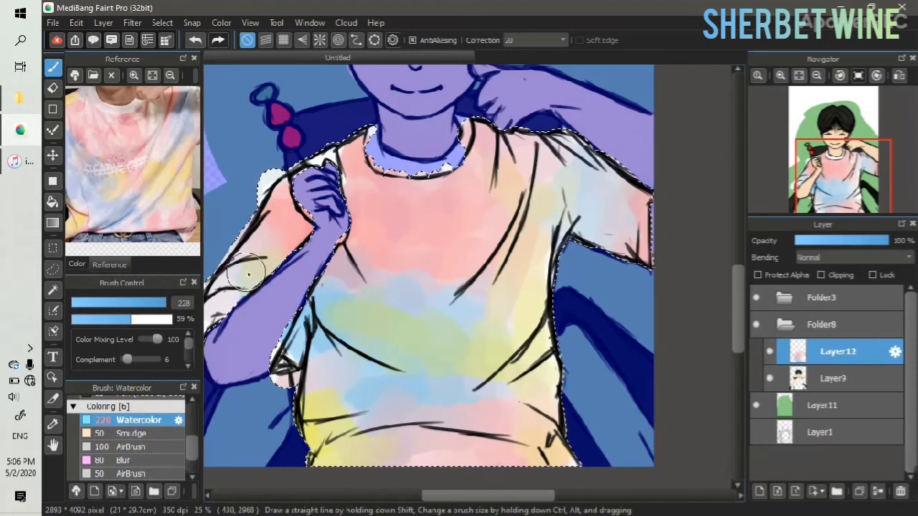
pyautogui.moveTo(333, 162); pyautogui.dragTo(356, 184)
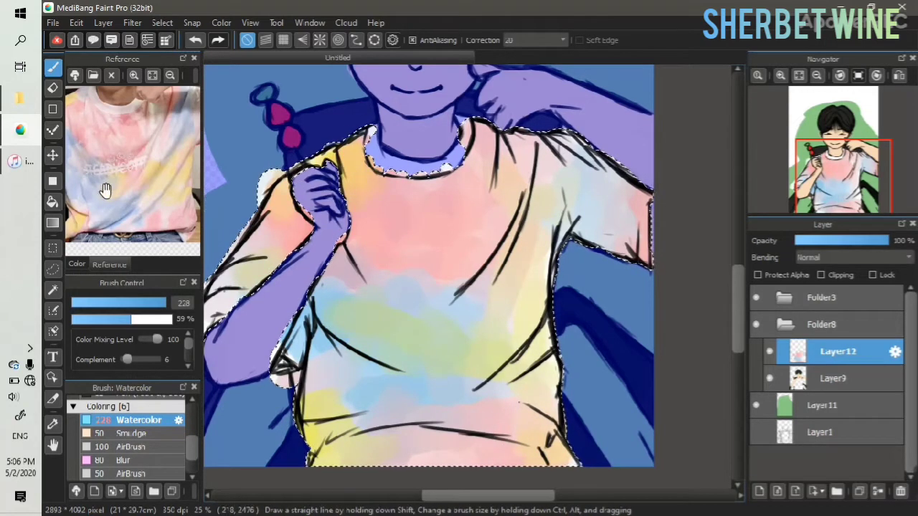
pyautogui.moveTo(106, 189); pyautogui.dragTo(205, 174)
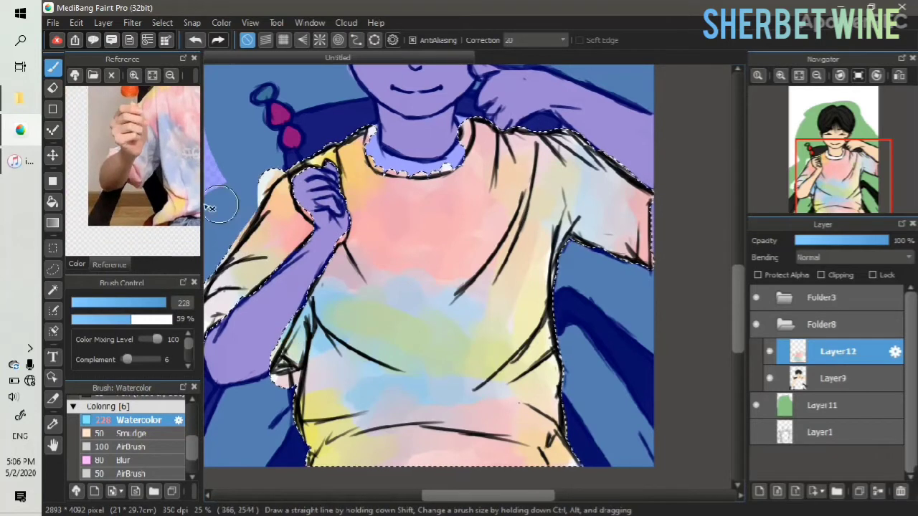
# Clear the shirt selection and start erasing colour spill along the skewer arm's outer sleeve with the eraser at 100% opacity
pyautogui.click(54, 269)
pyautogui.click(235, 189)
pyautogui.press('e')
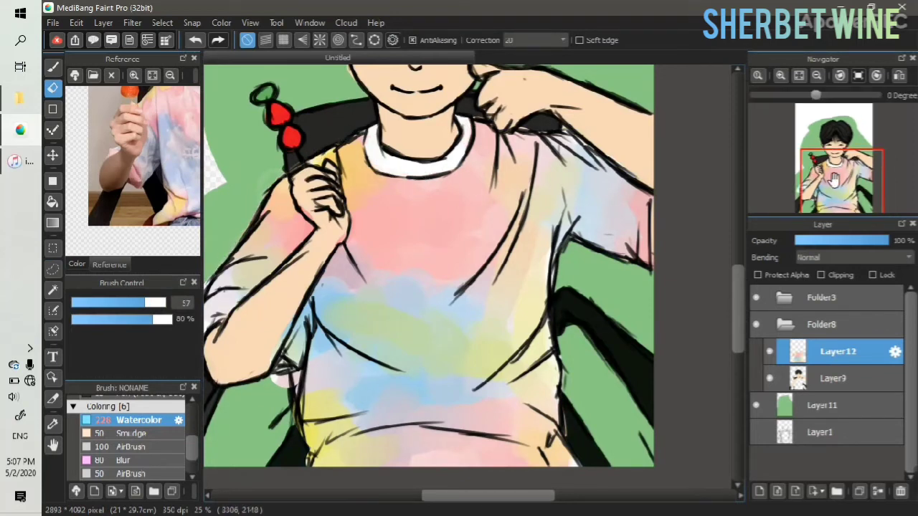
pyautogui.click(779, 78)
pyautogui.click(780, 78)
pyautogui.moveTo(831, 189); pyautogui.dragTo(834, 180)
pyautogui.moveTo(161, 320); pyautogui.dragTo(202, 310)
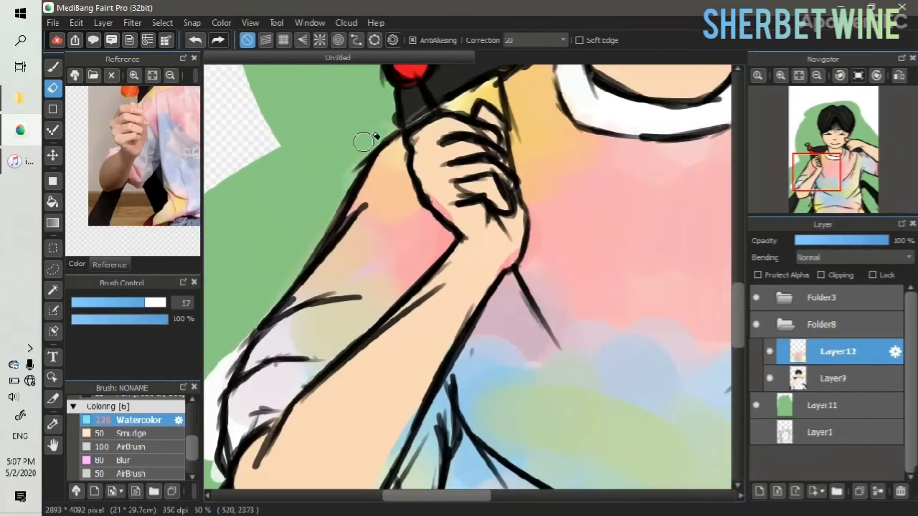
# Erase the shirt colour spilling onto the white collar and outside the skewer arm's sleeve and cuff
pyautogui.scroll(3, 470, 74)
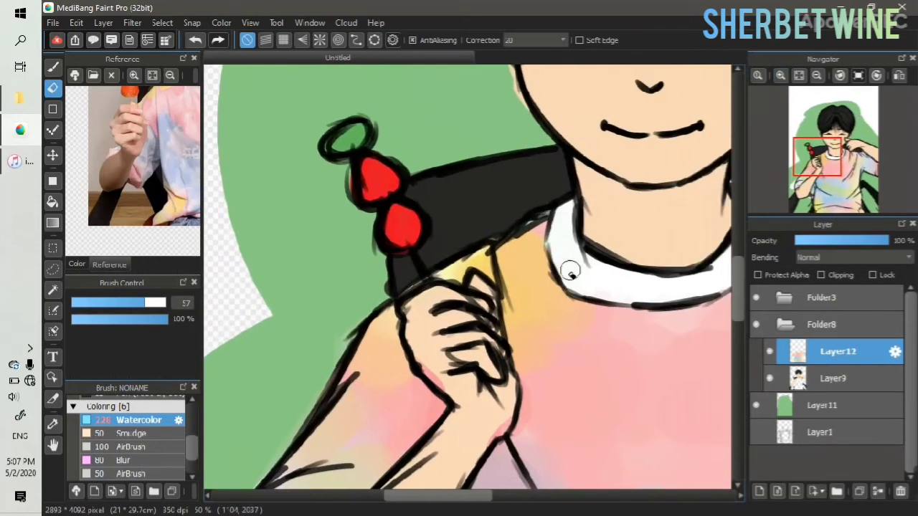
pyautogui.click(830, 152)
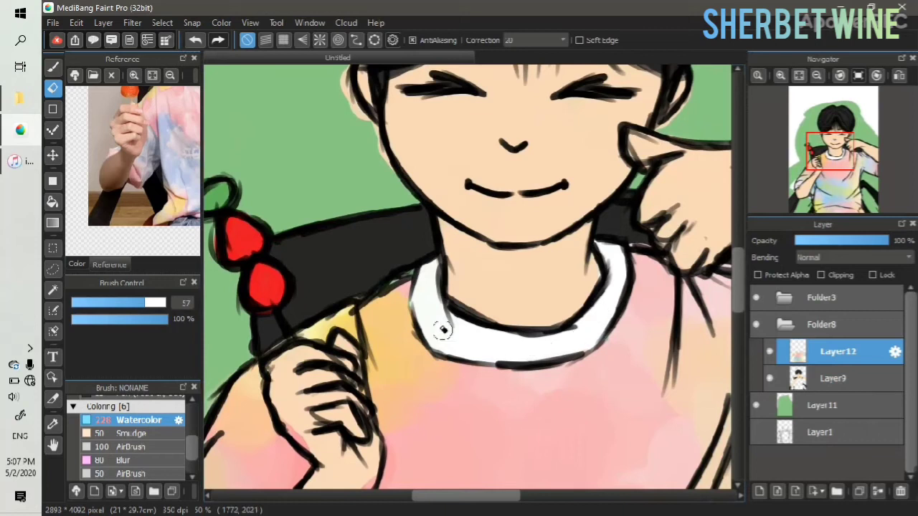
pyautogui.scroll(-3, 443, 329)
pyautogui.hscroll(-3, 497, 187)
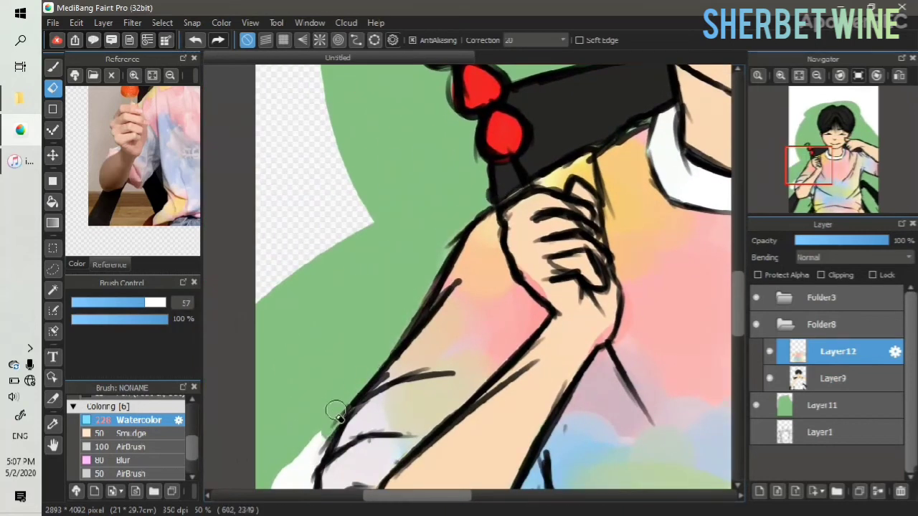
pyautogui.scroll(-3, 371, 239)
pyautogui.hscroll(-2, 370, 239)
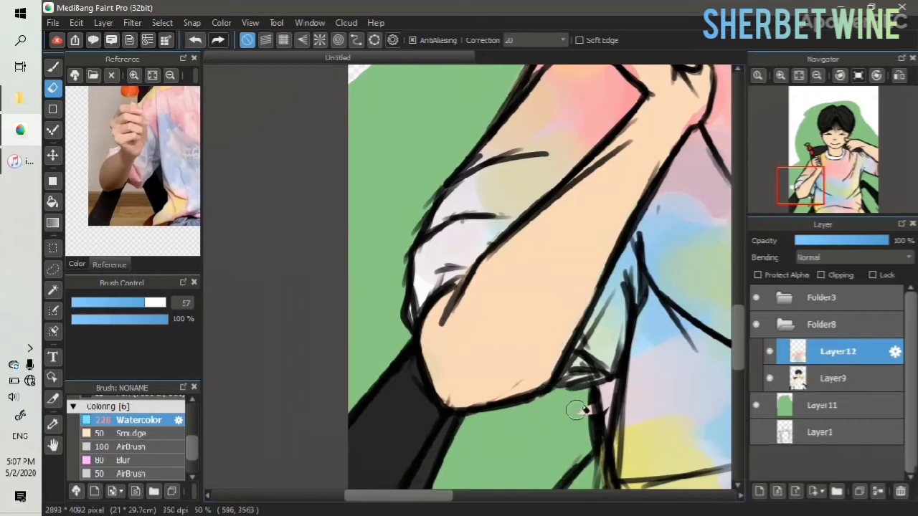
# Erase the shirt colour spilling past the waist, hem, underarm and the shoulder beneath the pointing hand
pyautogui.scroll(-3, 593, 430)
pyautogui.hscroll(2, 593, 430)
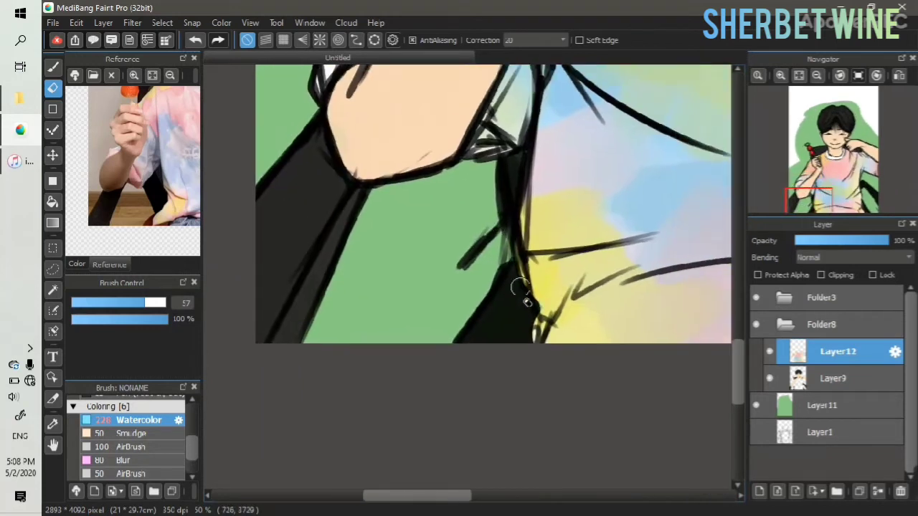
pyautogui.hscroll(3, 723, 229)
pyautogui.moveTo(517, 276); pyautogui.dragTo(536, 327)
pyautogui.moveTo(856, 204); pyautogui.dragTo(856, 199)
pyautogui.moveTo(510, 295); pyautogui.dragTo(508, 241)
pyautogui.moveTo(853, 188); pyautogui.dragTo(860, 170)
pyautogui.moveTo(521, 179); pyautogui.dragTo(549, 208)
pyautogui.click(843, 160)
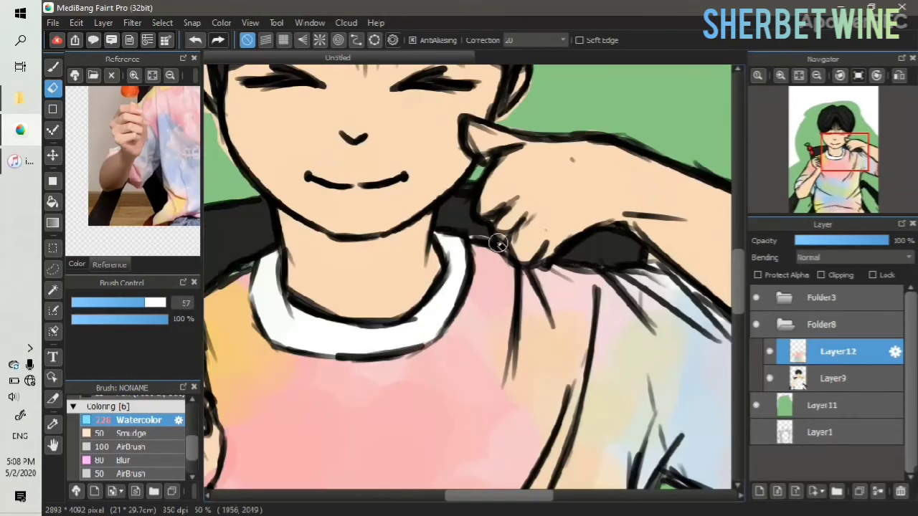
pyautogui.scroll(-4, 528, 258)
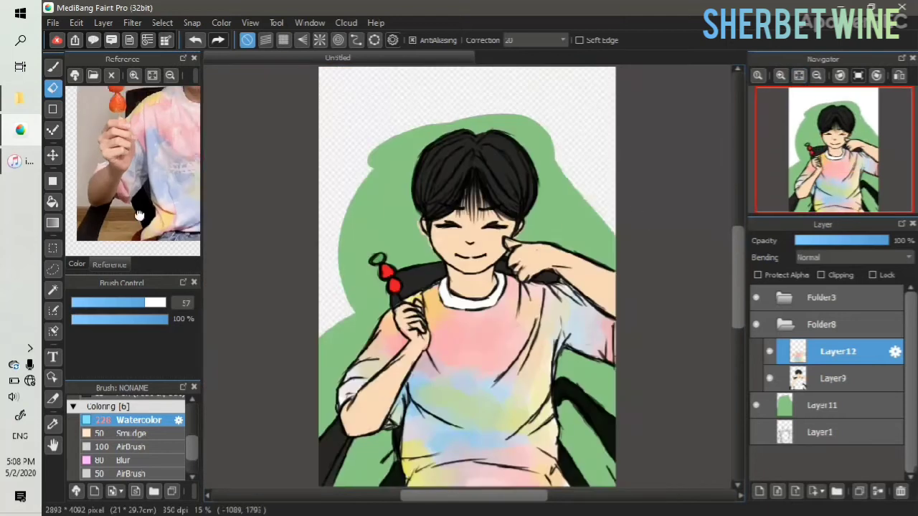
# Select the Acrylic (Wet) brush and choose a light pink for the lips
pyautogui.click(142, 473)
pyautogui.scroll(-1, 156, 433)
pyautogui.click(145, 447)
pyautogui.click(78, 264)
pyautogui.click(193, 88)
pyautogui.click(139, 70)
pyautogui.click(192, 76)
pyautogui.click(136, 71)
# Paint the upper and lower lips pink with the brush at size 24 and 68% opacity, and tidy their edges
pyautogui.click(780, 75)
pyautogui.click(780, 76)
pyautogui.click(780, 76)
pyautogui.click(780, 76)
pyautogui.click(109, 263)
pyautogui.click(77, 265)
pyautogui.click(109, 264)
pyautogui.press('b')
pyautogui.moveTo(135, 303); pyautogui.dragTo(117, 302)
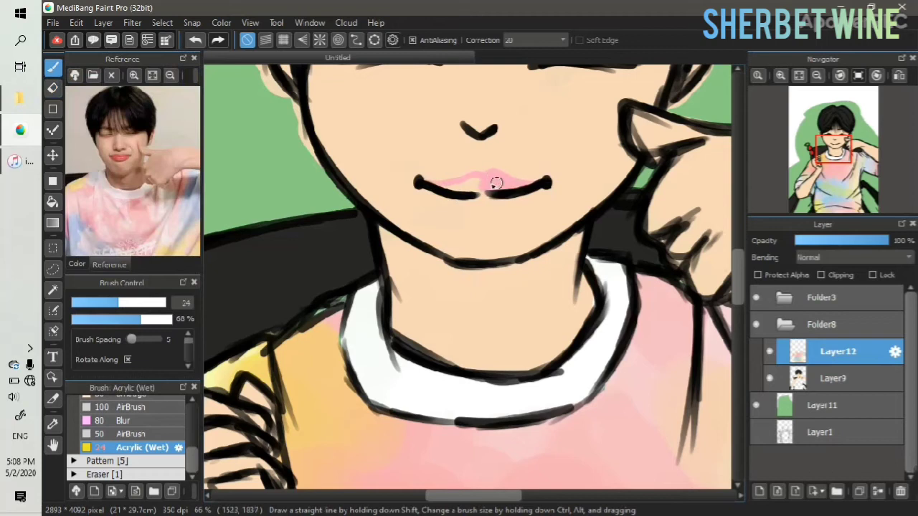
pyautogui.moveTo(430, 198)
pyautogui.mouseDown()
pyautogui.moveTo(483, 223)
pyautogui.moveTo(544, 186)
pyautogui.moveTo(483, 213)
pyautogui.mouseUp()
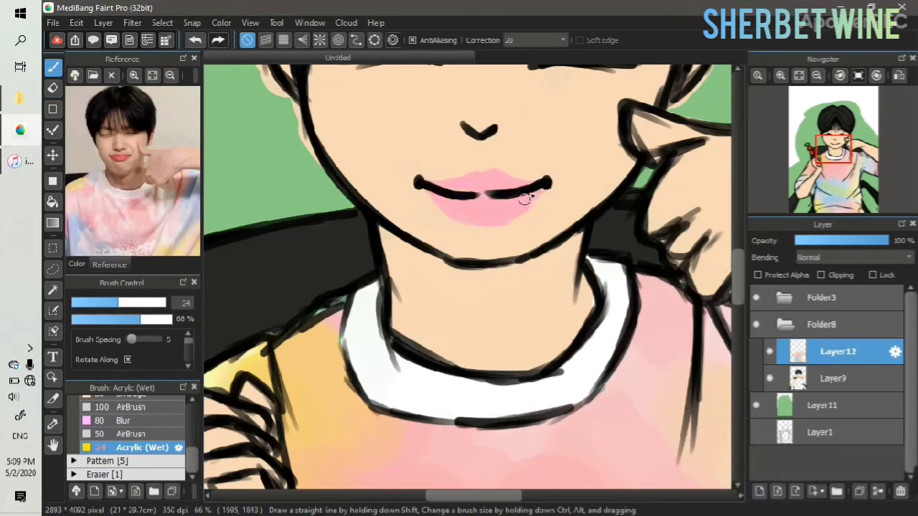
pyautogui.press('e')
# Select the painted pixels of Layer12 and recolour the lips with coral #FE8084
pyautogui.press('b')
pyautogui.click(76, 264)
pyautogui.click(146, 68)
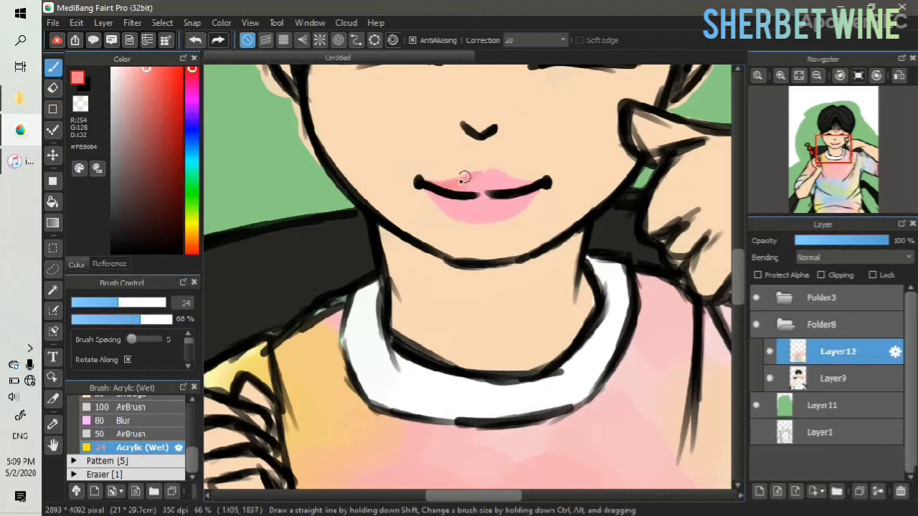
pyautogui.keyDown('ctrl'); pyautogui.click(797, 351); pyautogui.keyUp('ctrl')
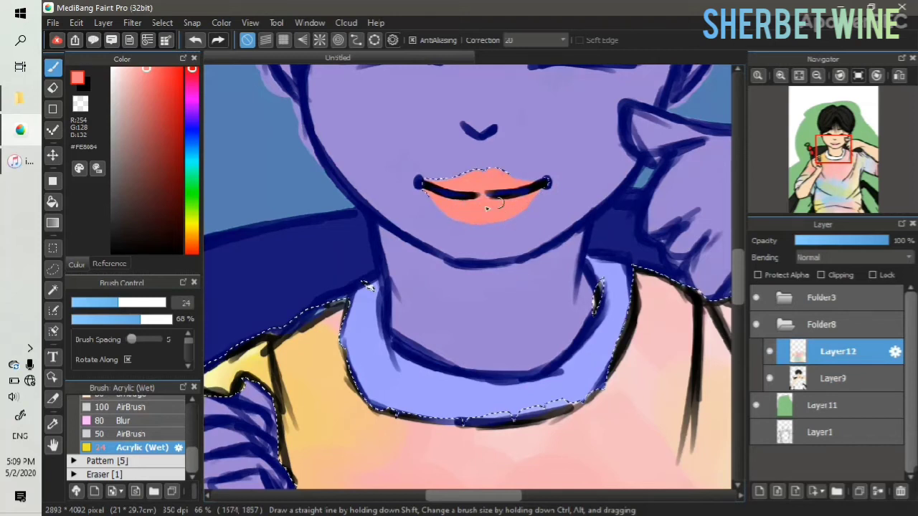
# Shade the lips along the mouth line with deeper red #FC4E54, and clear the selection
pyautogui.click(161, 69)
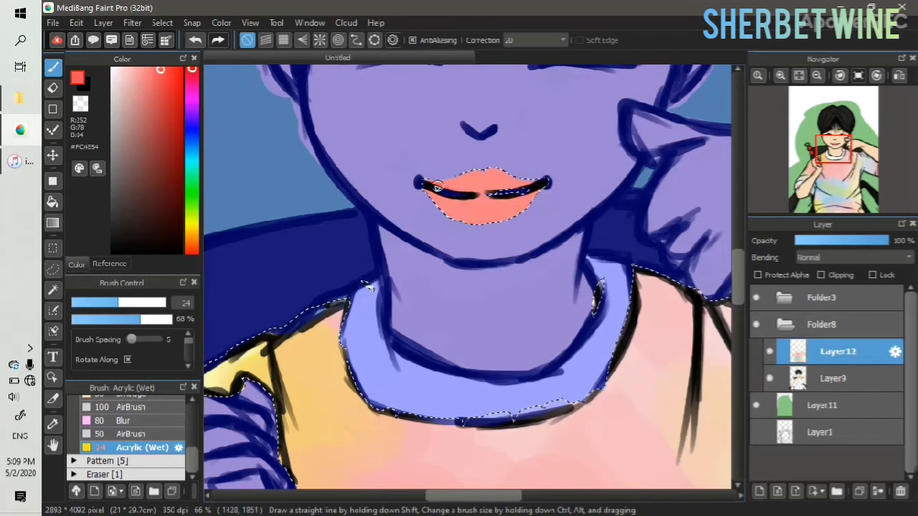
pyautogui.moveTo(426, 186)
pyautogui.mouseDown()
pyautogui.moveTo(516, 201)
pyautogui.moveTo(467, 198)
pyautogui.moveTo(510, 184)
pyautogui.mouseUp()
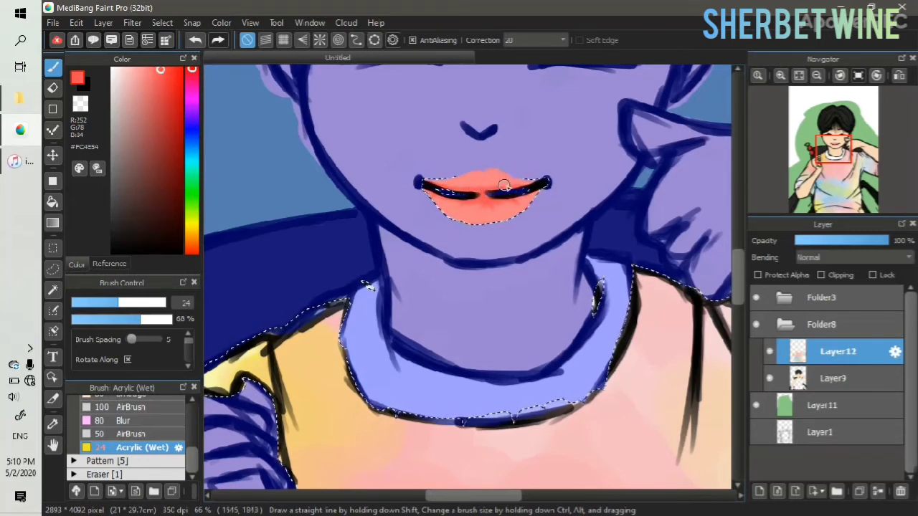
pyautogui.click(53, 269)
pyautogui.click(367, 178)
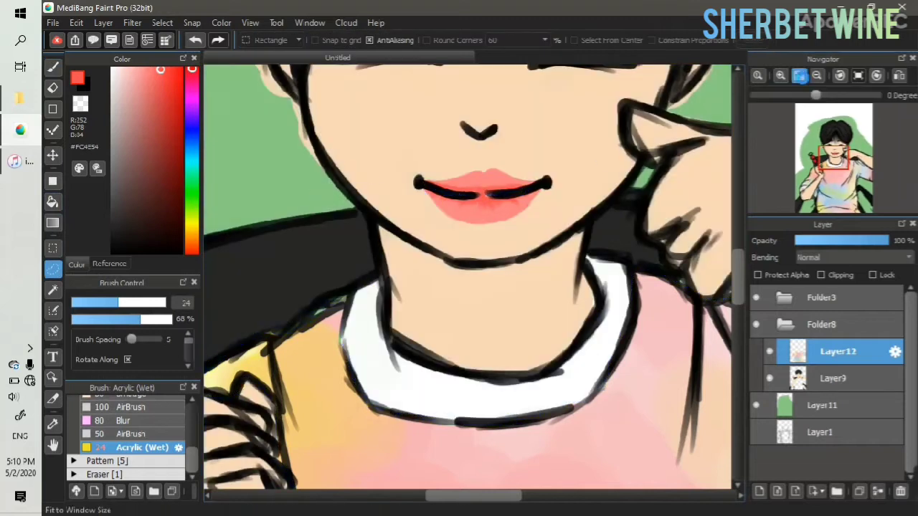
# Add a new layer above Layer12 and set up the AirBrush with pink #FA7C8F for the blush
pyautogui.click(798, 75)
pyautogui.hotkey('ctrl', 'shift', 'n')
pyautogui.click(141, 74)
pyautogui.click(193, 76)
pyautogui.click(147, 71)
pyautogui.click(136, 434)
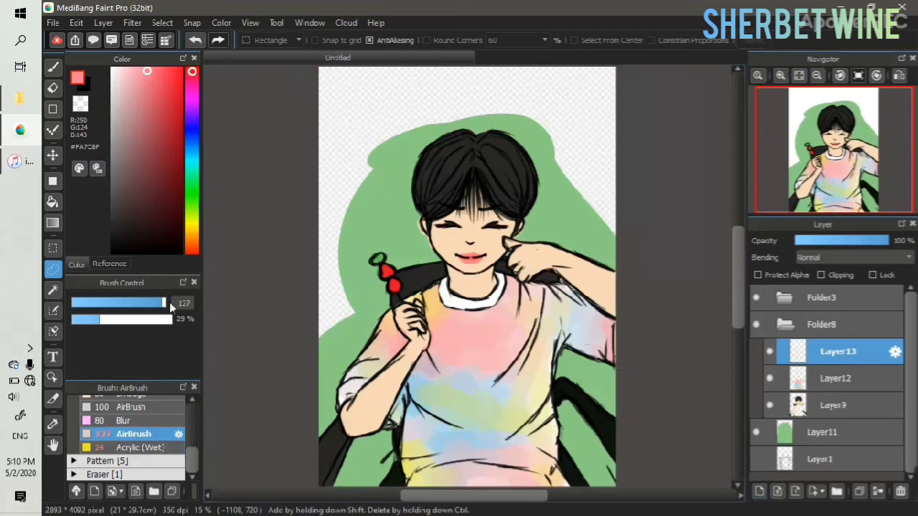
# Within a selection of Layer9's painted pixels, airbrush round pink blush on both cheeks at brush size 243 and 29% opacity
pyautogui.keyDown('ctrl'); pyautogui.click(798, 406); pyautogui.keyUp('ctrl')
pyautogui.press('b')
pyautogui.press(']')
pyautogui.press(']')
pyautogui.press(']')
pyautogui.press(']')
pyautogui.press(']')
pyautogui.press(']')
pyautogui.press(']')
pyautogui.click(780, 75)
pyautogui.click(780, 75)
pyautogui.click(780, 75)
pyautogui.moveTo(834, 148); pyautogui.dragTo(838, 143)
pyautogui.moveTo(374, 244)
pyautogui.mouseDown()
pyautogui.moveTo(378, 251)
pyautogui.moveTo(377, 244)
pyautogui.mouseUp()
pyautogui.moveTo(494, 247); pyautogui.dragTo(498, 248)
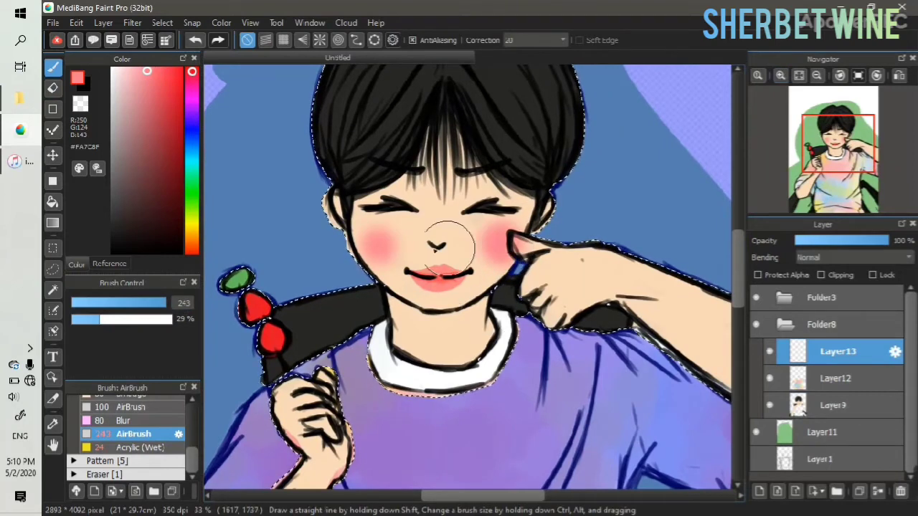
# Set the blush layer to Multiply blending at 47% opacity and clear the selection
pyautogui.click(847, 241)
pyautogui.click(848, 257)
pyautogui.click(848, 275)
pyautogui.click(836, 241)
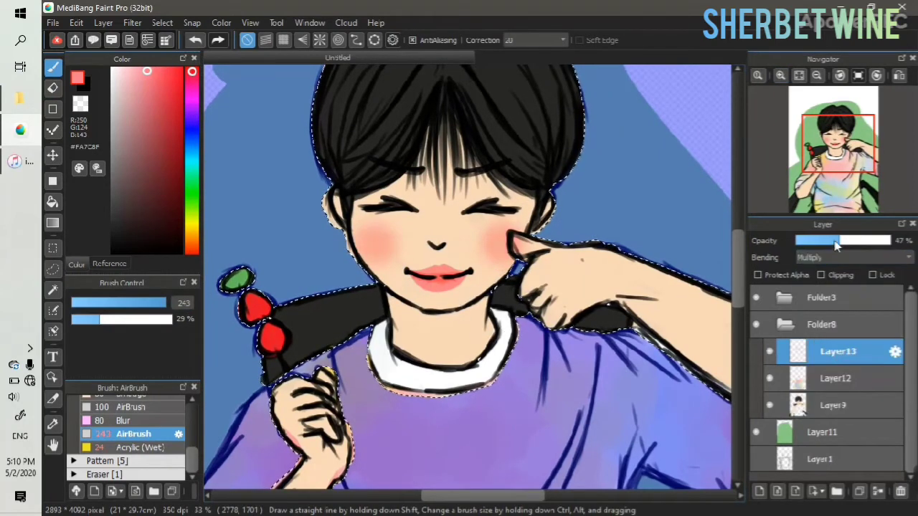
pyautogui.click(54, 269)
pyautogui.click(256, 219)
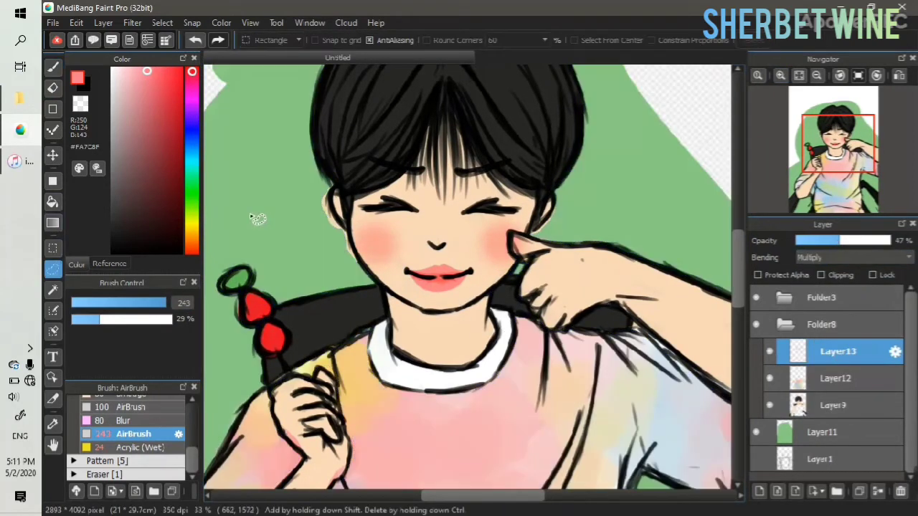
# Erase the skin colour spilling outside the ears on Layer9, and clean up the blush near the pointing finger on Layer13
pyautogui.click(788, 405)
pyautogui.press('e')
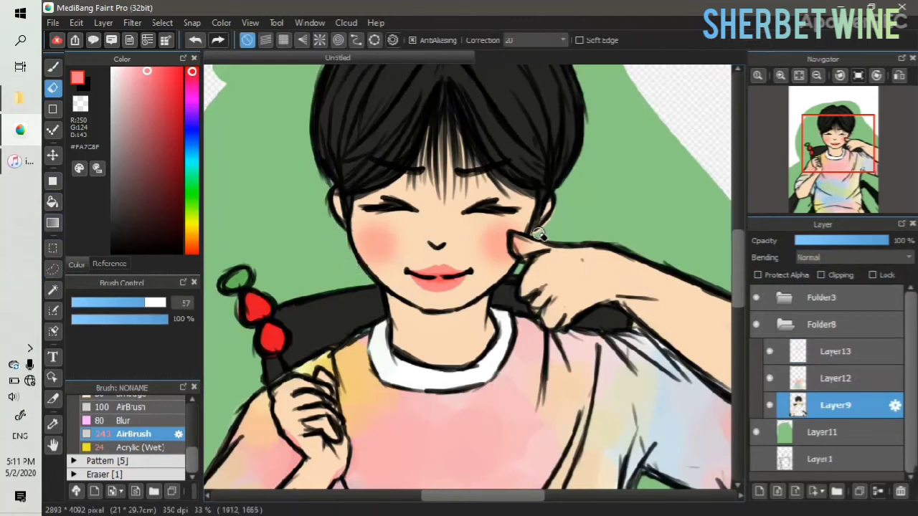
pyautogui.click(799, 352)
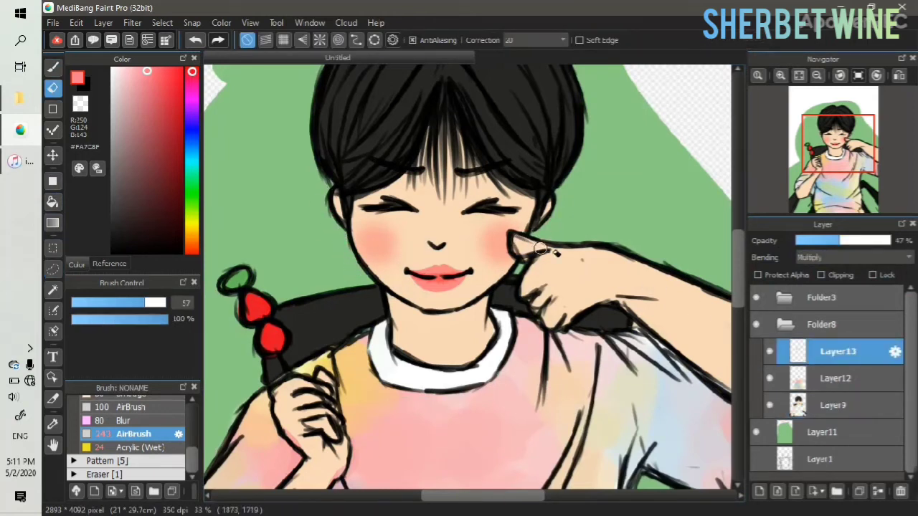
# Repaint the green background on Layer11 with beige #D6CEC3 across the whole canvas, using the Pen at size 1000
pyautogui.click(799, 75)
pyautogui.click(755, 432)
pyautogui.click(98, 265)
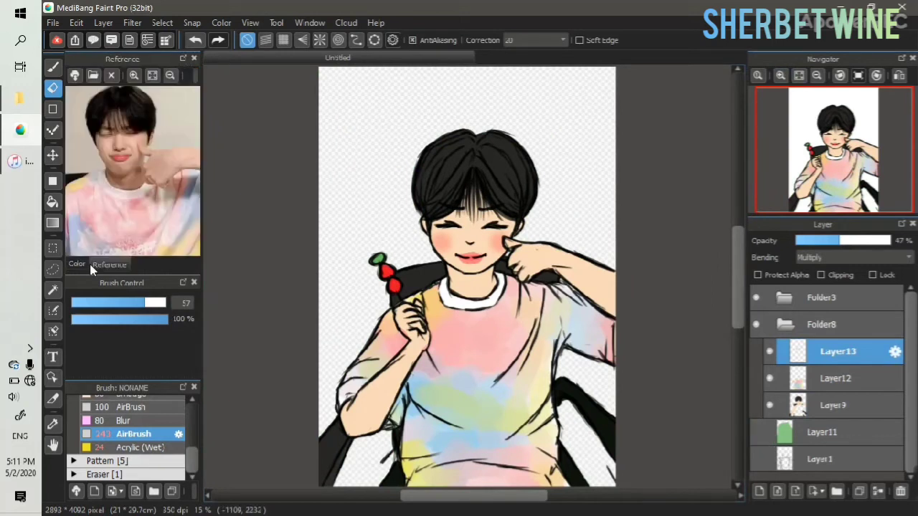
pyautogui.click(797, 434)
pyautogui.click(755, 431)
pyautogui.scroll(5, 191, 424)
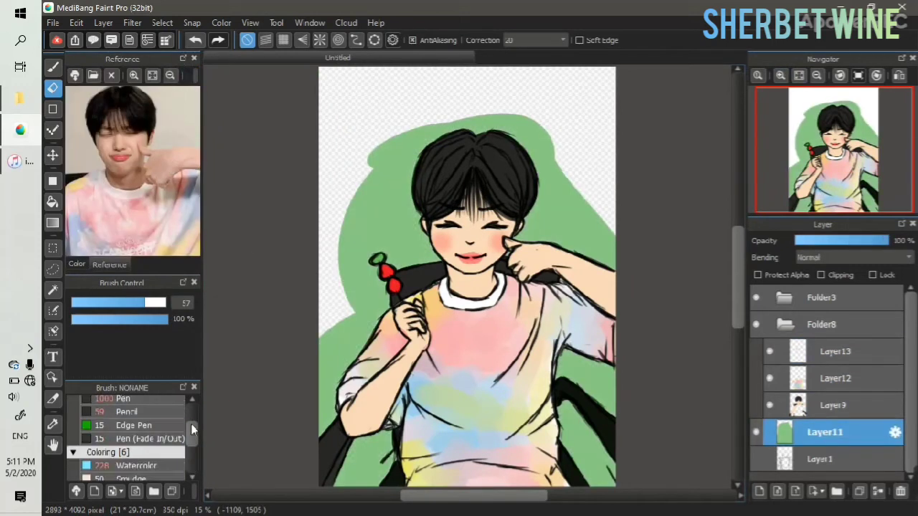
pyautogui.click(114, 455)
pyautogui.click(77, 265)
pyautogui.click(52, 67)
pyautogui.moveTo(333, 94)
pyautogui.mouseDown()
pyautogui.moveTo(337, 267)
pyautogui.moveTo(313, 441)
pyautogui.moveTo(380, 459)
pyautogui.mouseUp()
pyautogui.moveTo(579, 447)
pyautogui.mouseDown()
pyautogui.moveTo(593, 327)
pyautogui.moveTo(579, 67)
pyautogui.moveTo(492, 93)
pyautogui.moveTo(368, 164)
pyautogui.mouseUp()
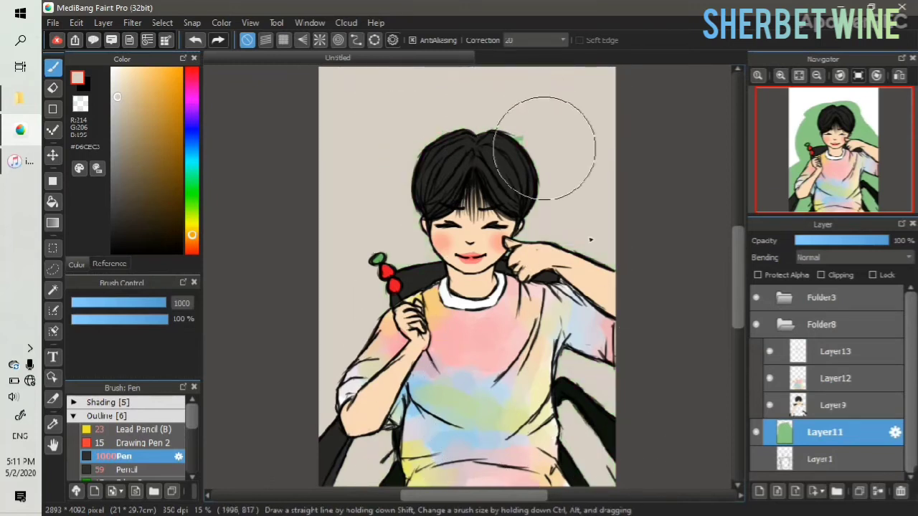
# Add a new layer above Layer13, choose light orange #F9D087, and load Layer9's painted pixels as a selection
pyautogui.click(834, 405)
pyautogui.click(780, 76)
pyautogui.click(780, 76)
pyautogui.click(780, 75)
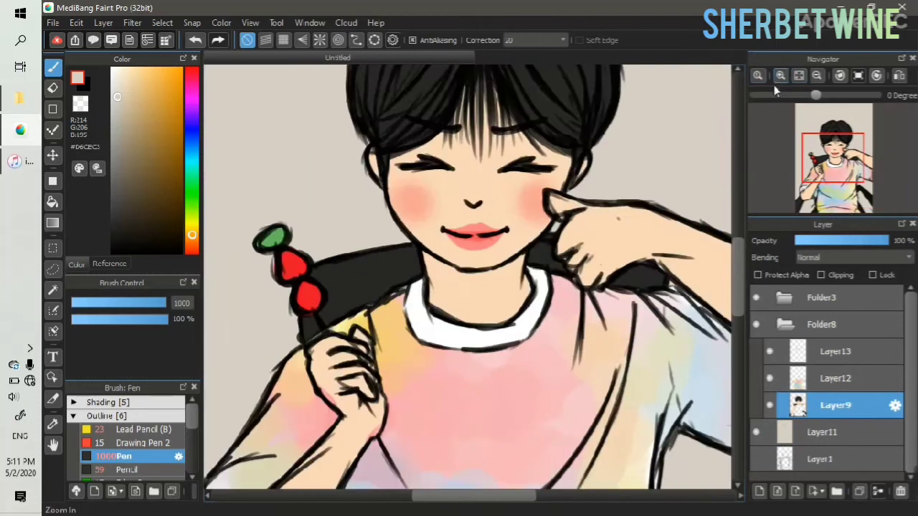
pyautogui.scroll(-4, 830, 156)
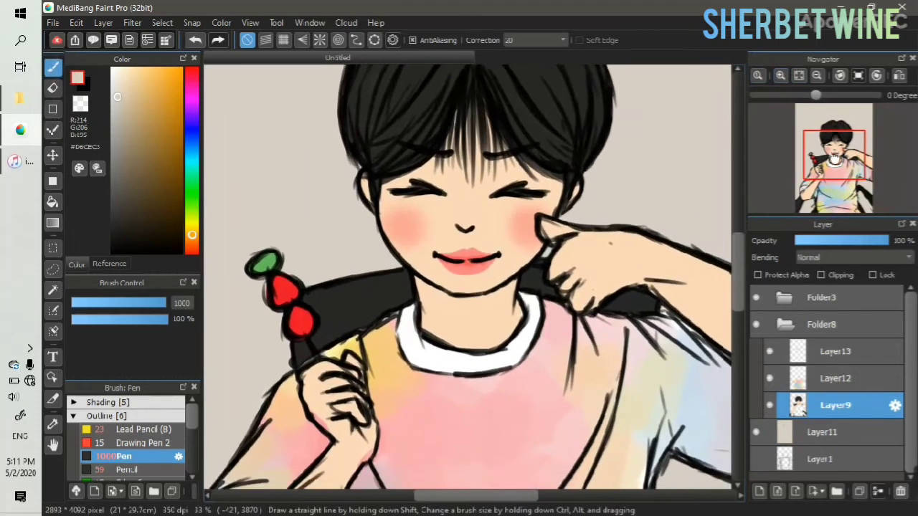
pyautogui.click(146, 84)
pyautogui.click(759, 491)
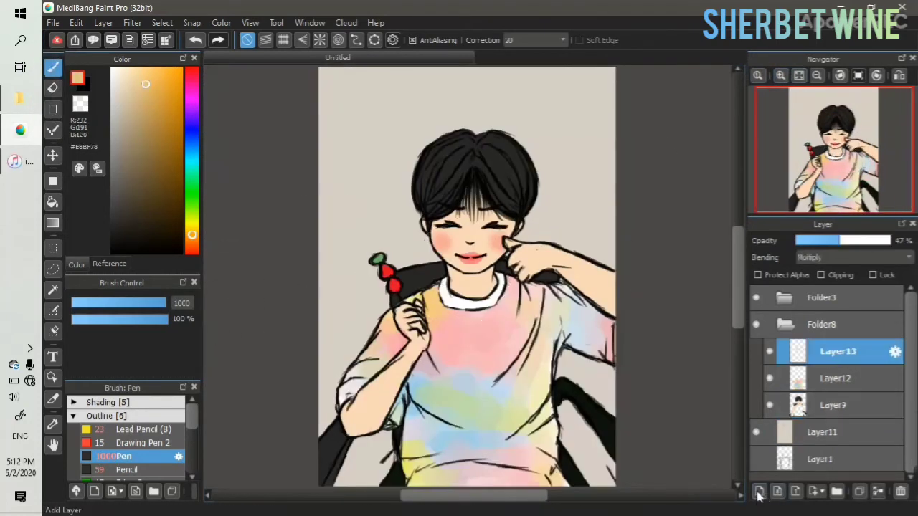
pyautogui.click(110, 229)
pyautogui.click(143, 71)
pyautogui.keyDown('ctrl'); pyautogui.click(798, 432); pyautogui.keyUp('ctrl')
# Switch to the AirBrush at size 243 and 29% opacity and try warm skin shading in #FDCA99 on the neck
pyautogui.moveTo(534, 261); pyautogui.dragTo(535, 277)
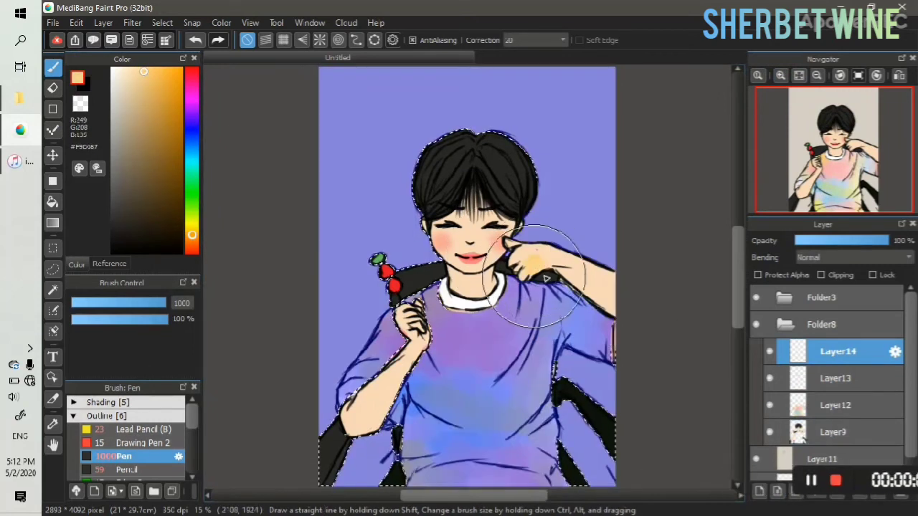
pyautogui.scroll(-5, 185, 448)
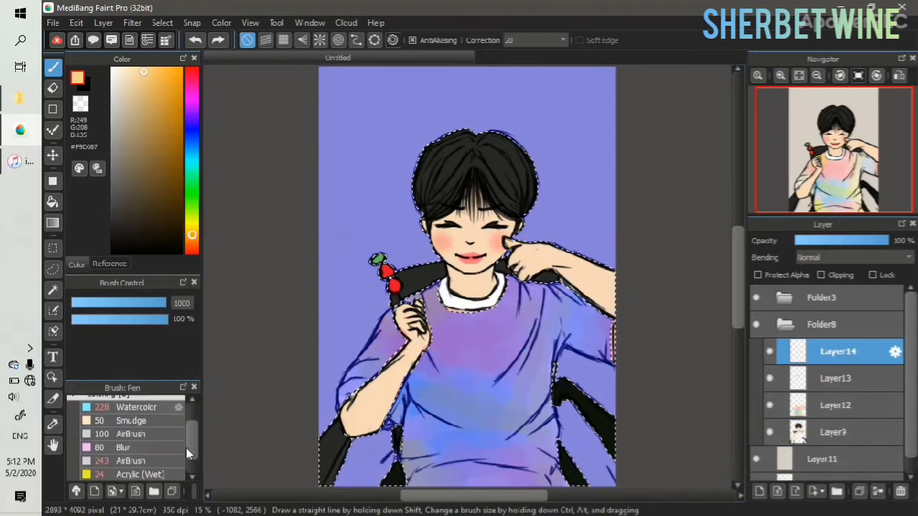
pyautogui.click(136, 461)
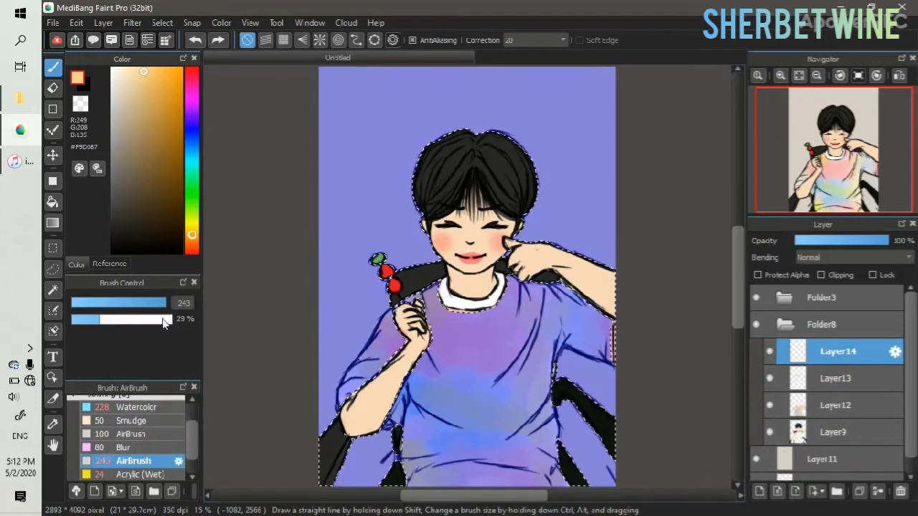
pyautogui.rightClick(483, 286)
pyautogui.click(139, 70)
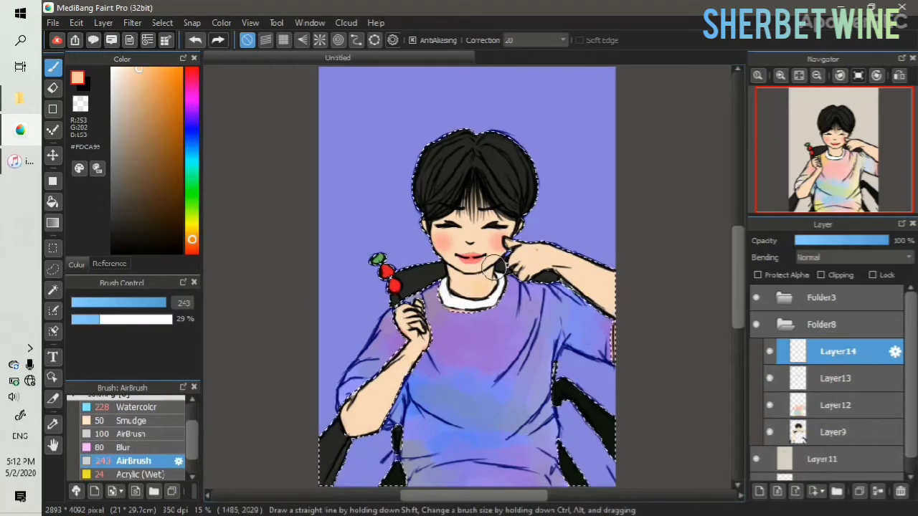
pyautogui.scroll(4, 495, 268)
pyautogui.click(192, 246)
pyautogui.click(191, 239)
pyautogui.scroll(-4, 577, 208)
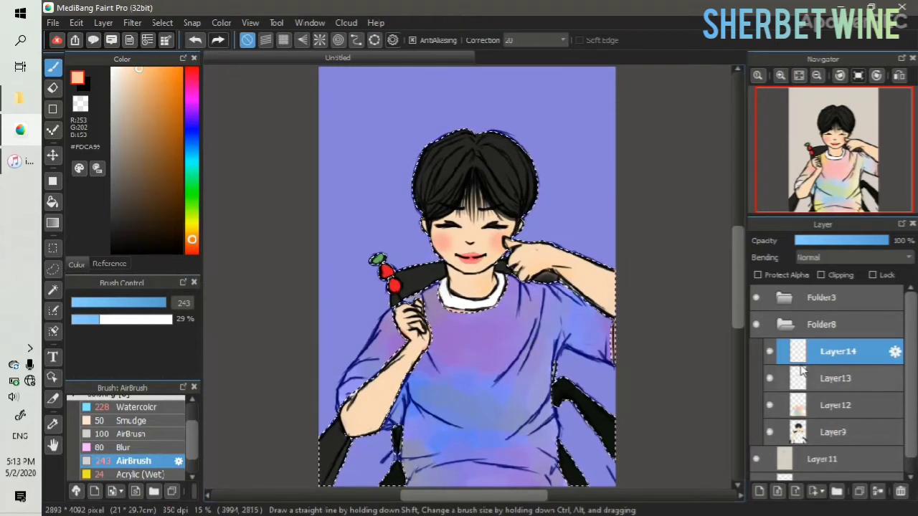
# Airbrush black shadow at size 1000 on Layer14 over the shirt side and sleeve below the pointing arm, and set it to Multiply at 45% opacity
pyautogui.moveTo(125, 307); pyautogui.dragTo(187, 302)
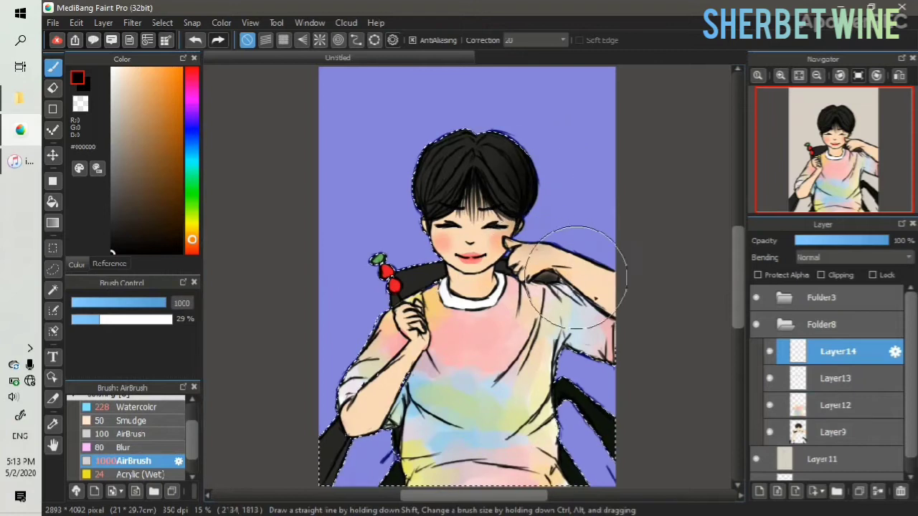
pyautogui.moveTo(561, 335)
pyautogui.mouseDown()
pyautogui.moveTo(555, 396)
pyautogui.moveTo(567, 440)
pyautogui.moveTo(514, 331)
pyautogui.moveTo(567, 357)
pyautogui.moveTo(551, 327)
pyautogui.moveTo(522, 330)
pyautogui.moveTo(544, 484)
pyautogui.moveTo(599, 466)
pyautogui.mouseUp()
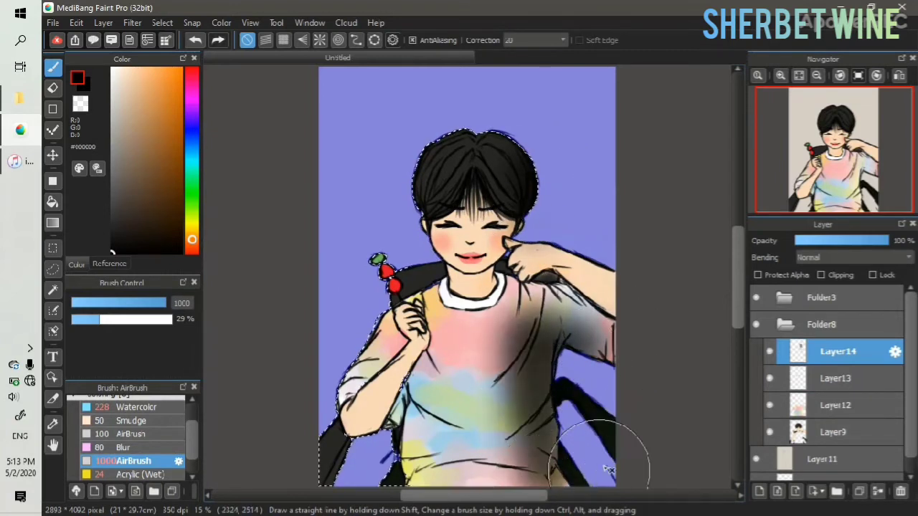
pyautogui.moveTo(529, 328); pyautogui.dragTo(516, 286)
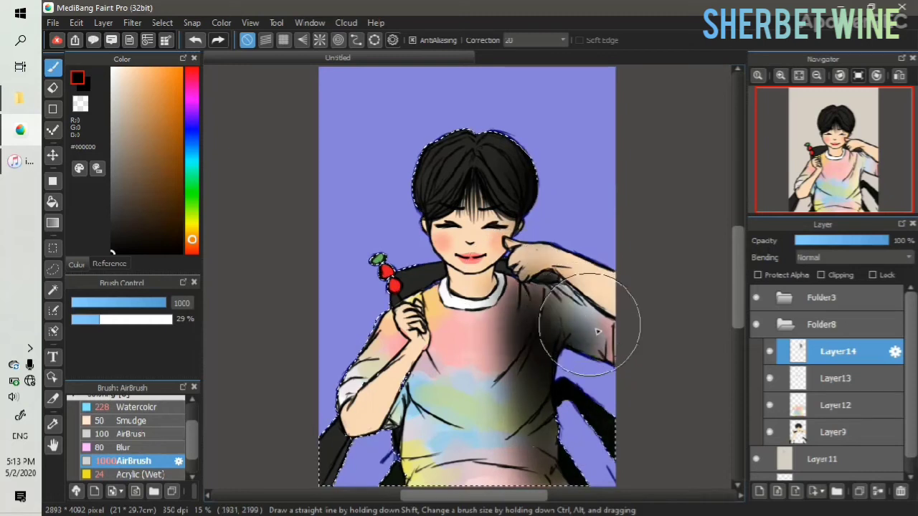
pyautogui.moveTo(543, 486); pyautogui.dragTo(518, 307)
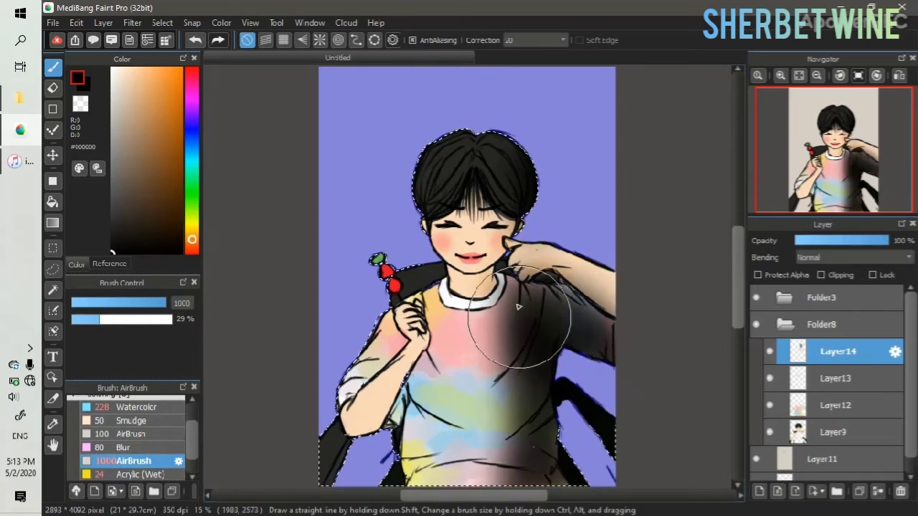
pyautogui.click(853, 258)
pyautogui.click(842, 285)
pyautogui.moveTo(860, 241); pyautogui.dragTo(840, 244)
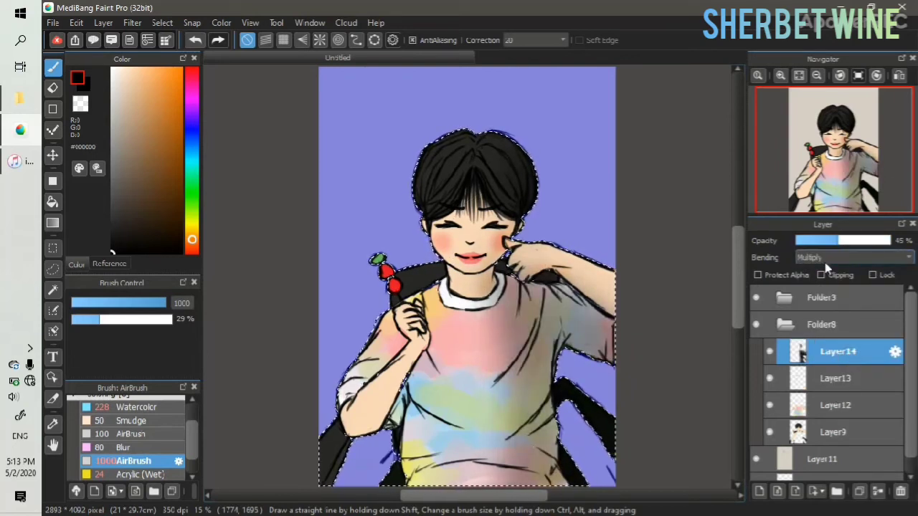
# On a new layer, airbrush white highlights along the hair, chair and arm on the skewer side, and set it to Add blending at 48% opacity
pyautogui.click(758, 491)
pyautogui.click(113, 69)
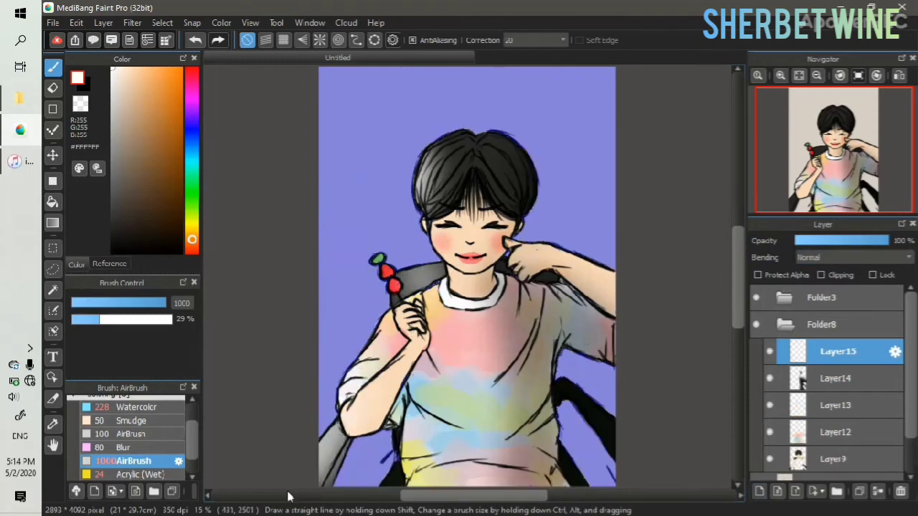
pyautogui.click(818, 257)
pyautogui.click(816, 289)
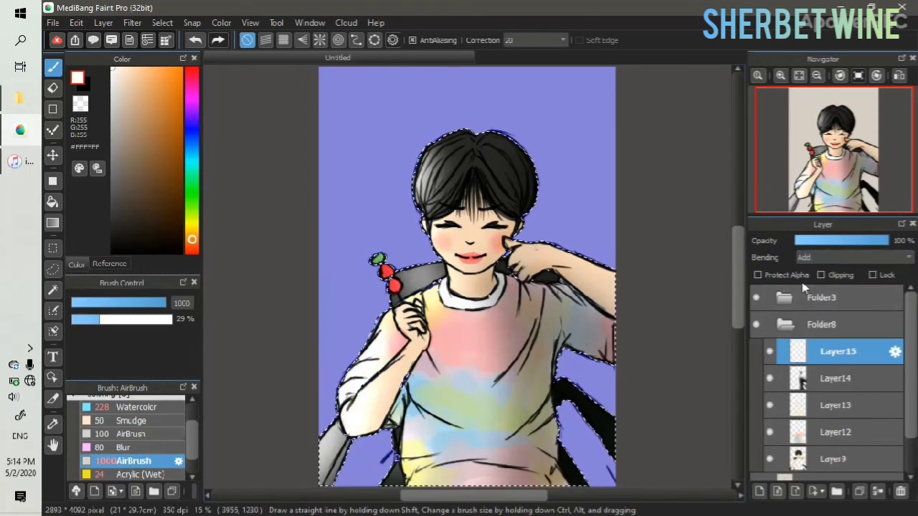
pyautogui.moveTo(838, 242); pyautogui.dragTo(848, 242)
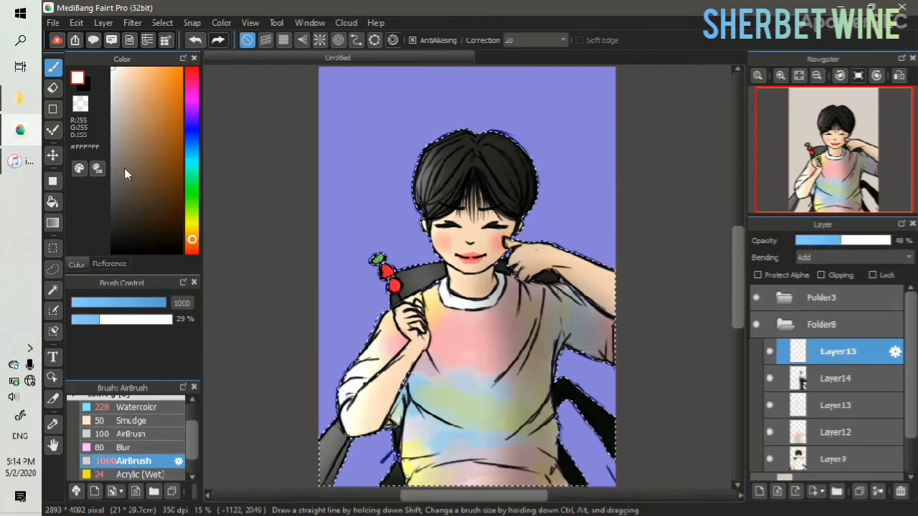
# Airbrush white highlights on the skewer's fruit, raised forearm and sleeve on Layer15, enlarging the brush from size 79 to 292
pyautogui.click(136, 303)
pyautogui.click(781, 76)
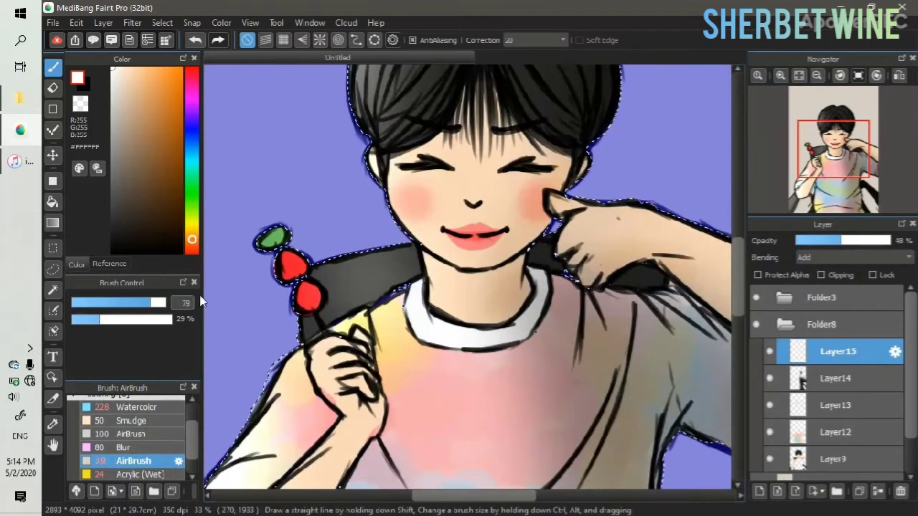
pyautogui.moveTo(422, 254)
pyautogui.mouseDown()
pyautogui.moveTo(420, 303)
pyautogui.moveTo(358, 318)
pyautogui.mouseUp()
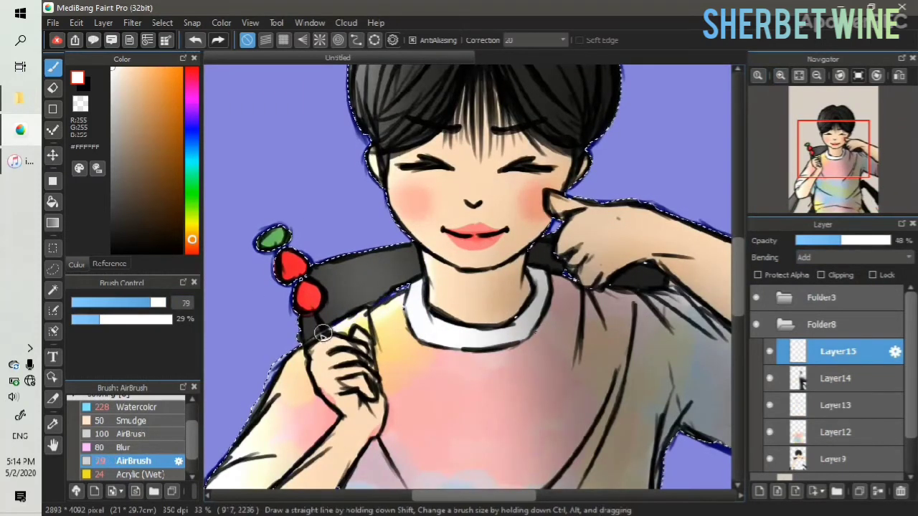
pyautogui.press(']')
pyautogui.press(']')
pyautogui.press(']')
pyautogui.press(']')
pyautogui.press(']')
pyautogui.press(']')
pyautogui.press(']')
pyautogui.press(']')
pyautogui.press(']')
pyautogui.press(']')
pyautogui.press(']')
pyautogui.press(']')
pyautogui.press(']')
pyautogui.press(']')
pyautogui.moveTo(342, 272)
pyautogui.mouseDown()
pyautogui.moveTo(399, 214)
pyautogui.moveTo(418, 152)
pyautogui.mouseUp()
pyautogui.moveTo(321, 122); pyautogui.dragTo(326, 123)
pyautogui.moveTo(350, 152)
pyautogui.mouseDown()
pyautogui.moveTo(376, 193)
pyautogui.moveTo(270, 384)
pyautogui.moveTo(251, 432)
pyautogui.mouseUp()
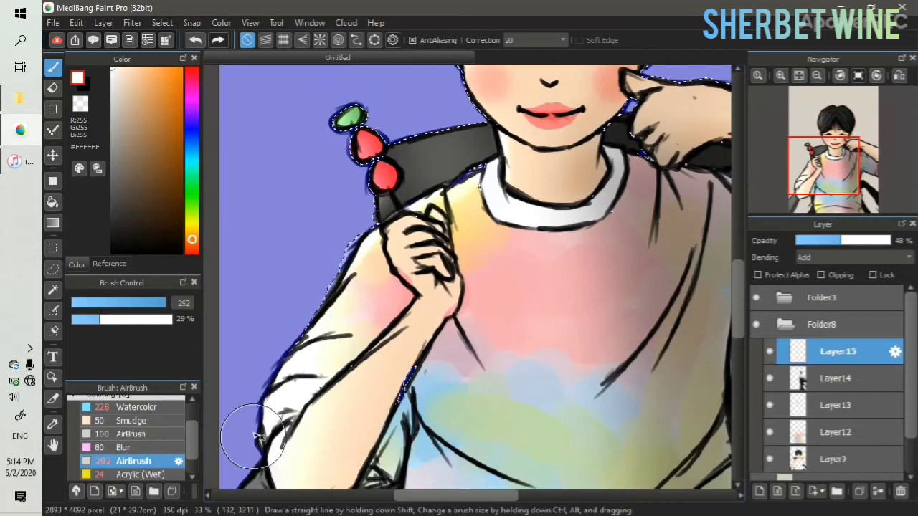
pyautogui.moveTo(439, 373); pyautogui.dragTo(396, 119)
pyautogui.moveTo(311, 344)
pyautogui.mouseDown()
pyautogui.moveTo(383, 352)
pyautogui.moveTo(405, 295)
pyautogui.mouseUp()
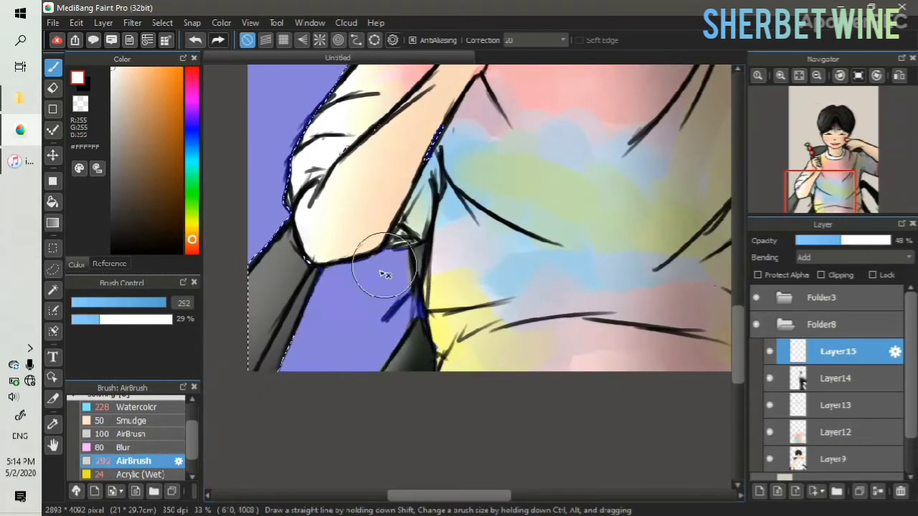
pyautogui.moveTo(235, 288); pyautogui.dragTo(225, 273)
pyautogui.moveTo(132, 243); pyautogui.dragTo(66, 308)
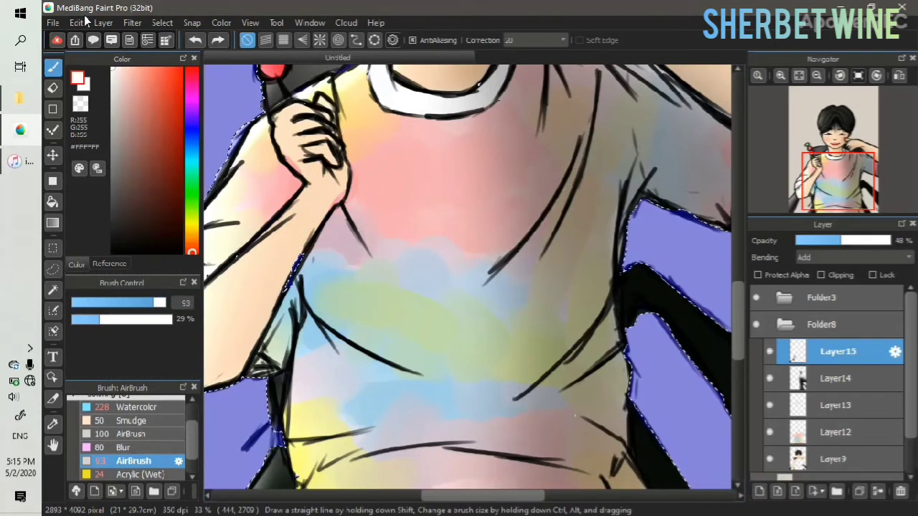
# Airbrush a white highlight along the shirt's long diagonal chest fold at size 93, undoing the unwanted strokes
pyautogui.moveTo(582, 140); pyautogui.dragTo(461, 286)
pyautogui.hotkey('ctrl', 'z')
pyautogui.moveTo(580, 142); pyautogui.dragTo(495, 281)
pyautogui.moveTo(494, 280); pyautogui.dragTo(559, 205)
pyautogui.hotkey('ctrl', 'z')
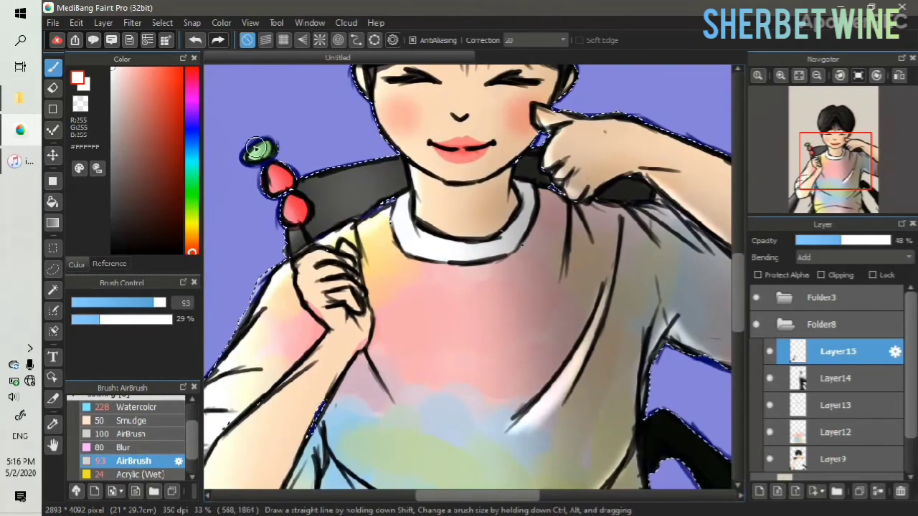
# Airbrush small white highlights along the edge of the face and on the nose, switching briefly to the Eraser
pyautogui.moveTo(424, 92); pyautogui.dragTo(463, 225)
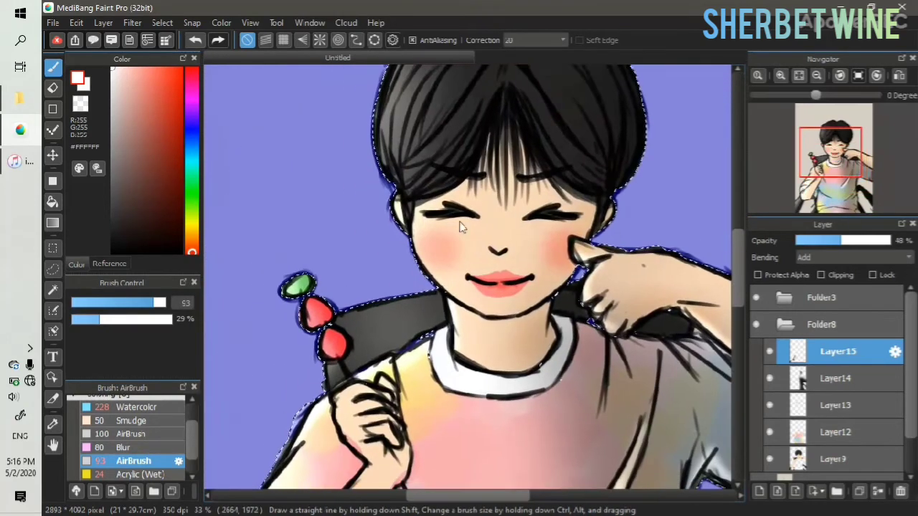
pyautogui.moveTo(413, 209); pyautogui.dragTo(462, 304)
pyautogui.press('e')
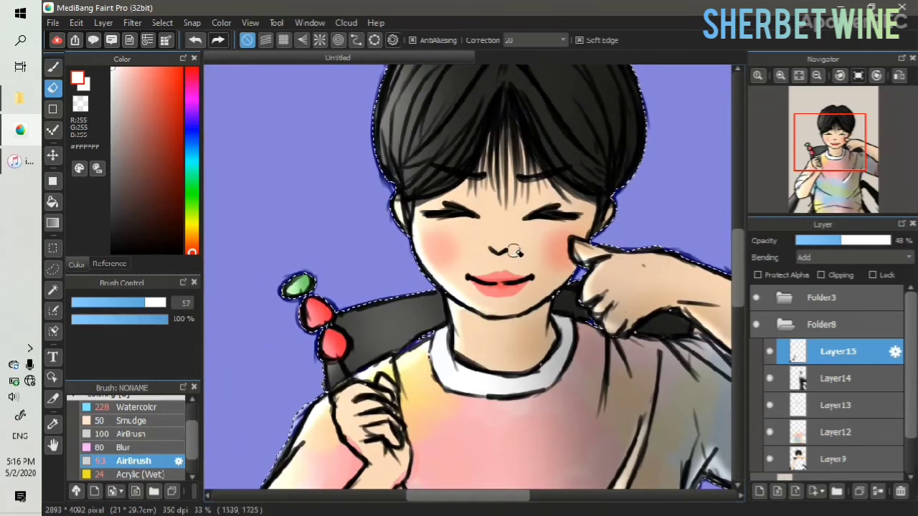
pyautogui.press('b')
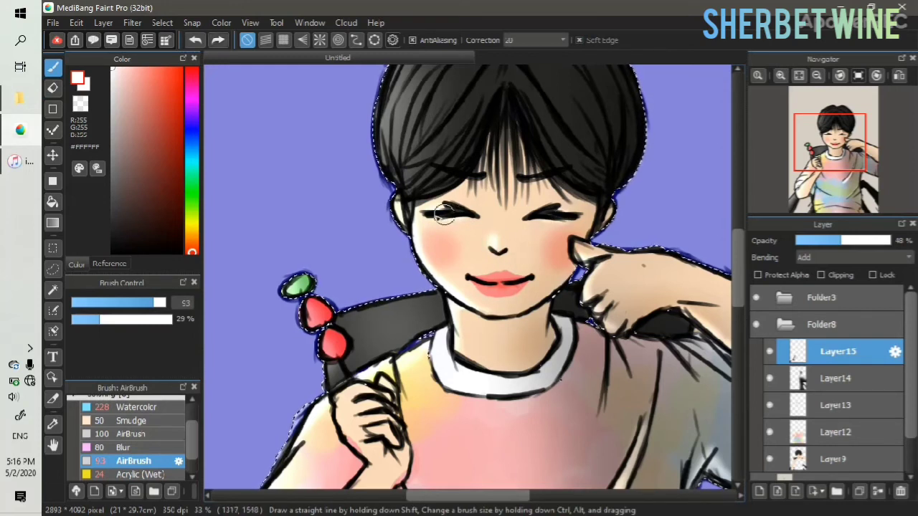
# Fit the whole drawing in view and clear the selection around the figure
pyautogui.click(798, 76)
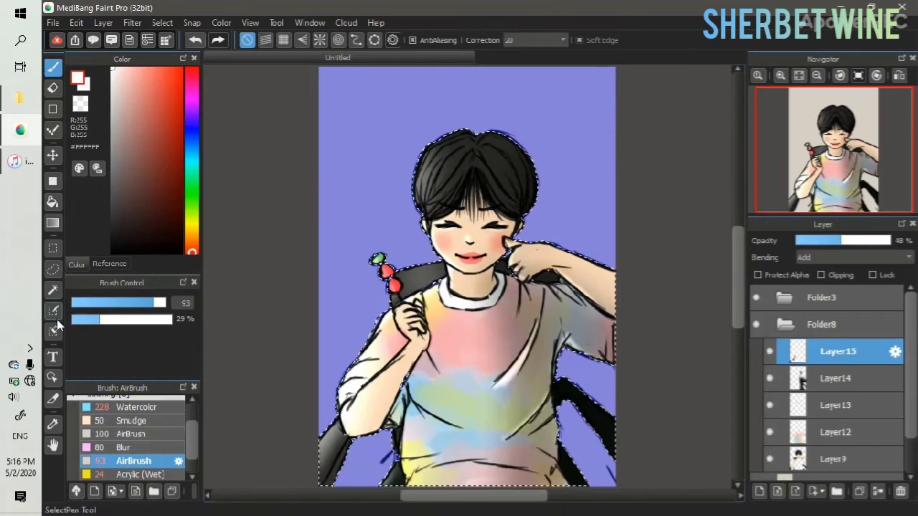
pyautogui.click(54, 314)
pyautogui.click(54, 270)
pyautogui.click(377, 215)
# Erase the shirt colour overlapping the wrist of the skewer hand on Layer12, using the Eraser at size 57
pyautogui.click(782, 79)
pyautogui.click(782, 78)
pyautogui.click(781, 80)
pyautogui.moveTo(833, 173); pyautogui.dragTo(832, 177)
pyautogui.click(835, 433)
pyautogui.click(53, 88)
pyautogui.moveTo(344, 238)
pyautogui.mouseDown()
pyautogui.moveTo(338, 267)
pyautogui.moveTo(344, 235)
pyautogui.mouseUp()
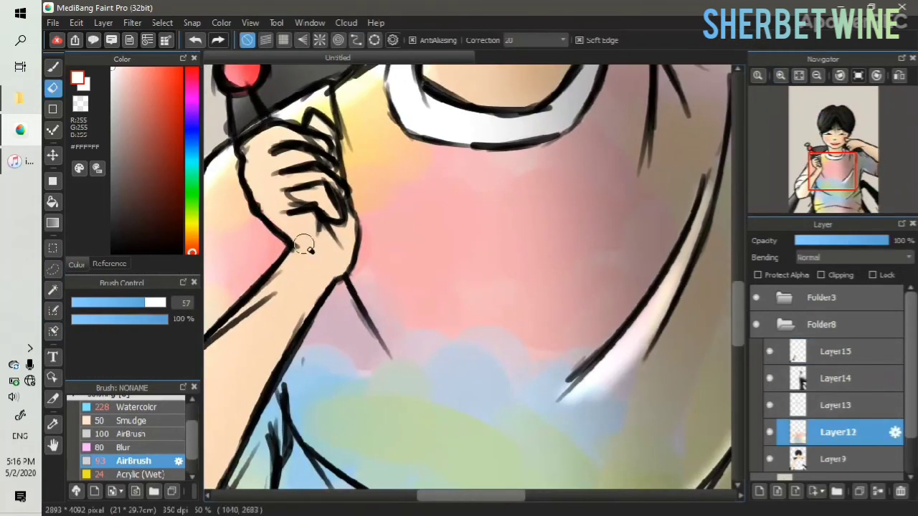
pyautogui.click(798, 76)
# Set the AirBrush to black #000000 at size 169, checking the reference photo for the sleeve shading
pyautogui.click(123, 264)
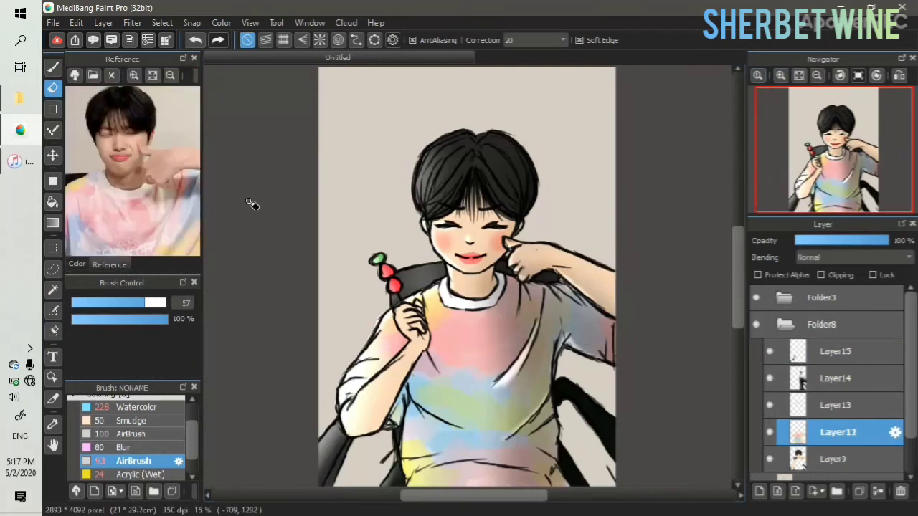
pyautogui.click(76, 266)
pyautogui.click(113, 252)
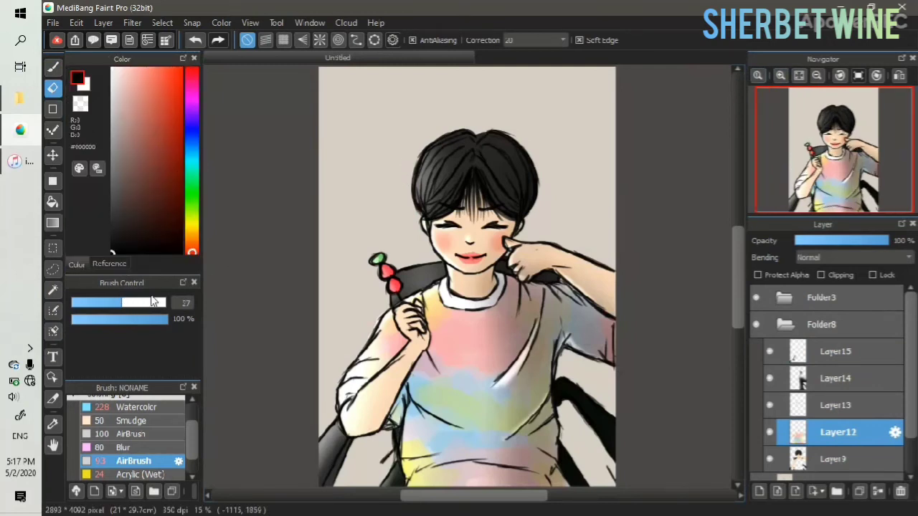
pyautogui.click(814, 383)
pyautogui.press('b')
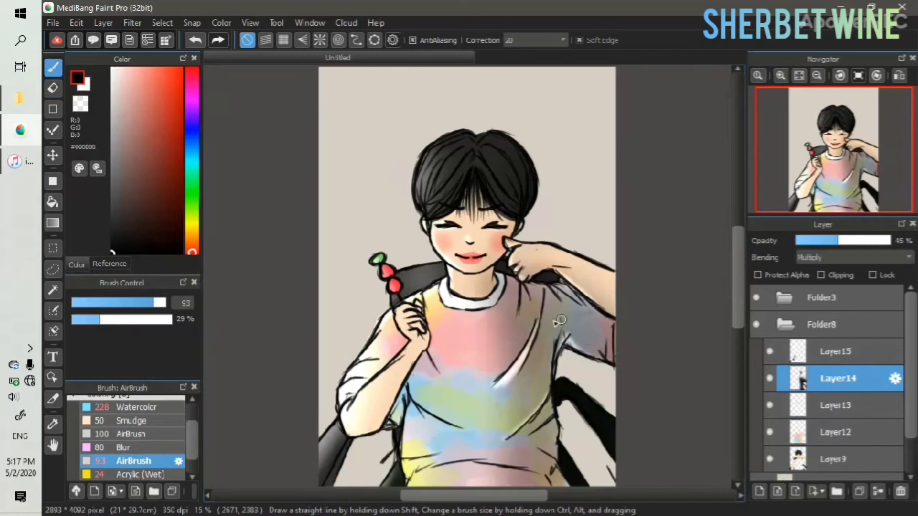
pyautogui.click(109, 265)
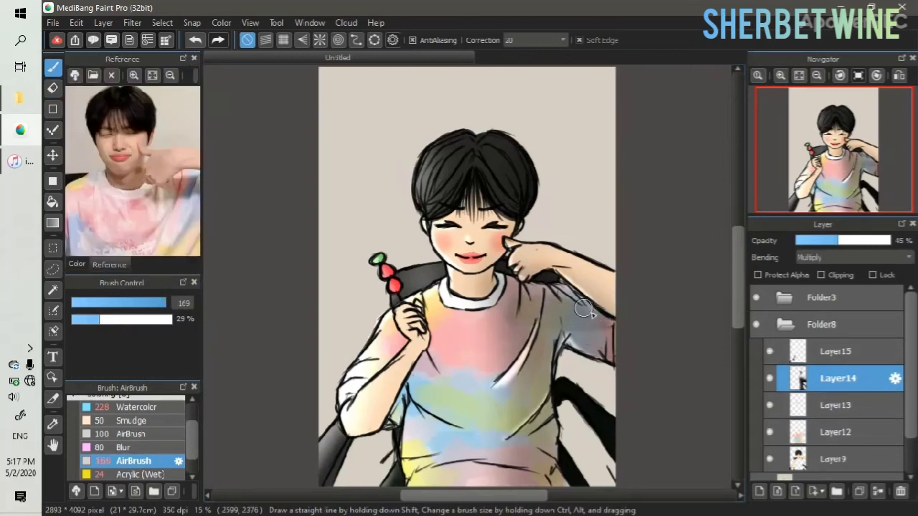
pyautogui.click(824, 351)
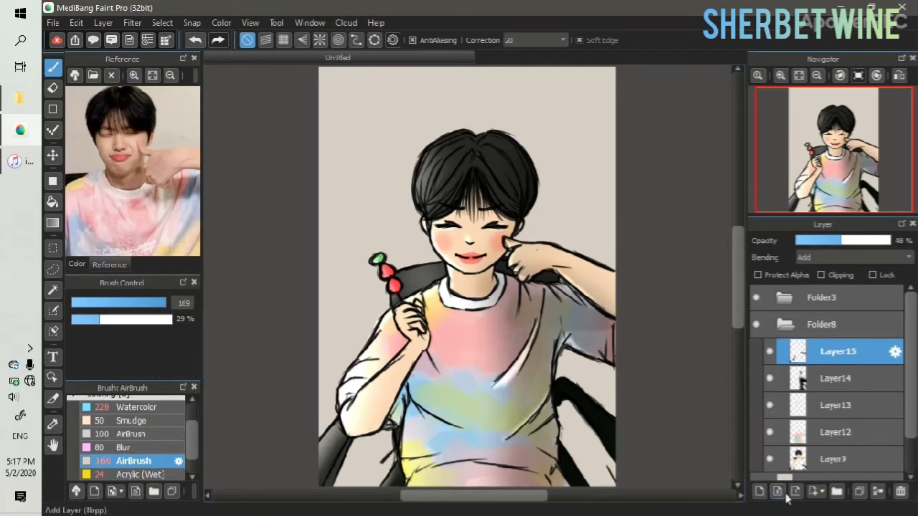
# On a new layer above Layer13, airbrush black shadow across the shoulder and sleeve under the pointing arm, and set it to Multiply at 39% opacity
pyautogui.click(798, 406)
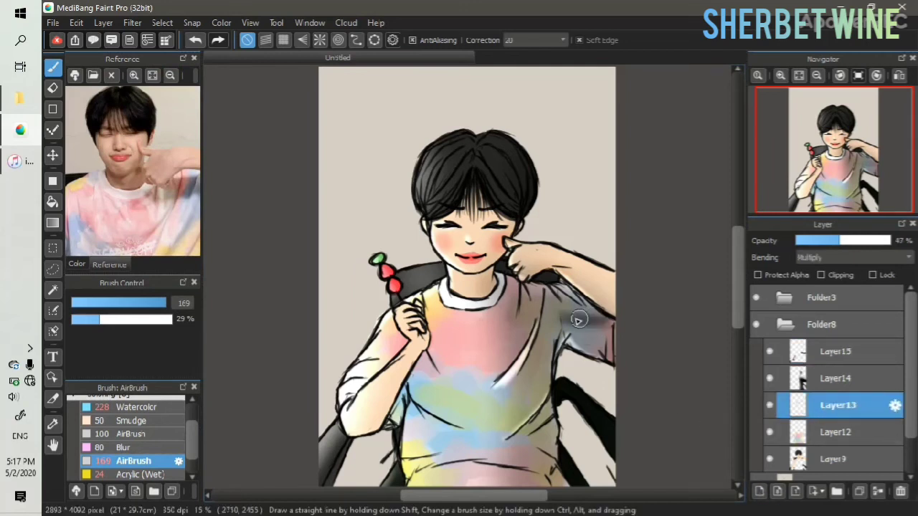
pyautogui.hotkey('ctrl', 'shift', 'n')
pyautogui.moveTo(566, 325); pyautogui.dragTo(516, 311)
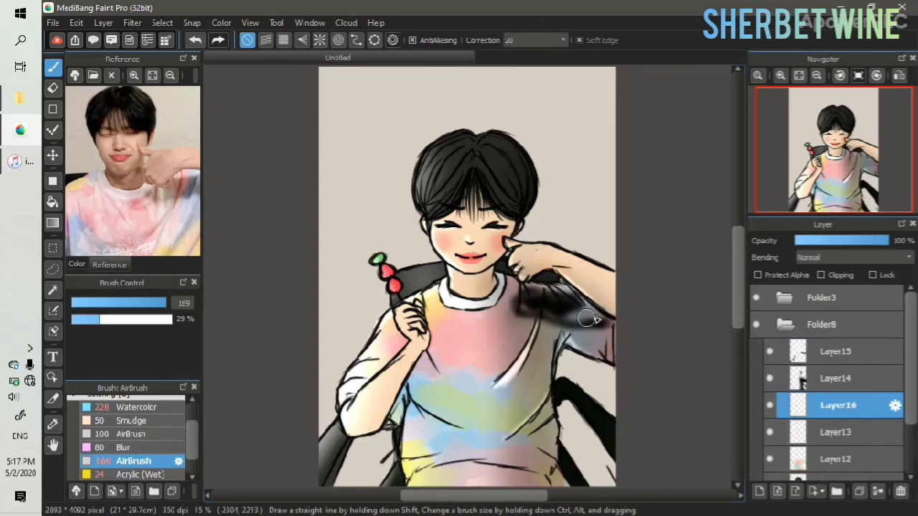
pyautogui.moveTo(544, 300); pyautogui.dragTo(611, 322)
pyautogui.click(839, 258)
pyautogui.click(831, 279)
pyautogui.moveTo(833, 241); pyautogui.dragTo(817, 243)
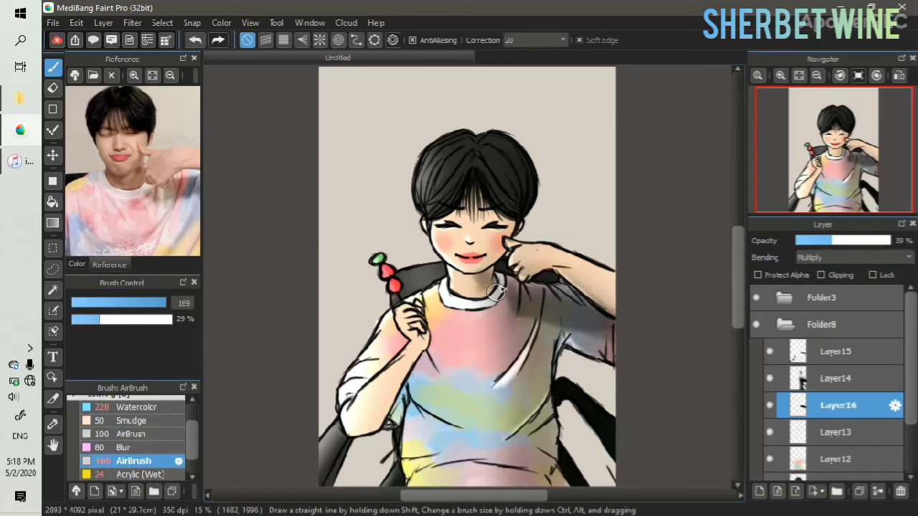
# Airbrush black shadow down the shirt's side below the pointing arm and along its lower hem on Layer16
pyautogui.moveTo(552, 404); pyautogui.dragTo(539, 441)
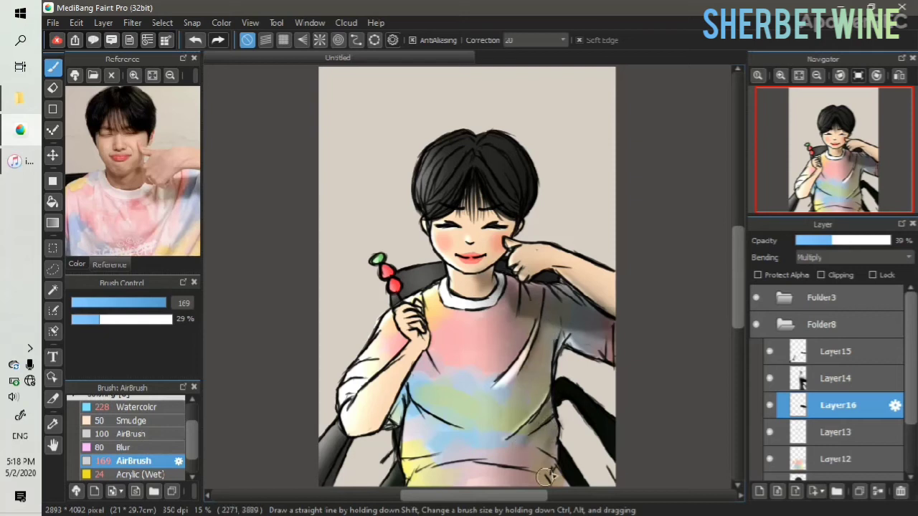
pyautogui.click(835, 378)
pyautogui.click(835, 352)
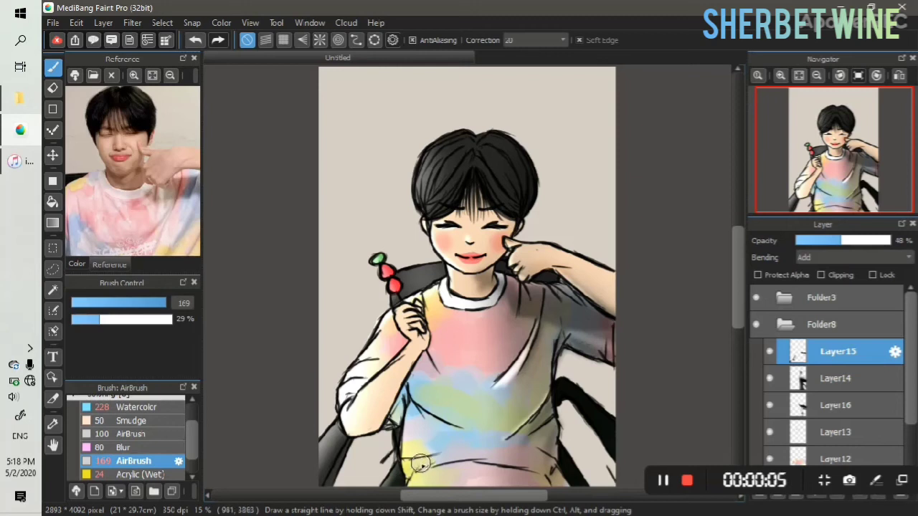
pyautogui.press('Down')
pyautogui.press('Down')
pyautogui.moveTo(455, 473); pyautogui.dragTo(527, 471)
pyautogui.moveTo(415, 476); pyautogui.dragTo(557, 478)
pyautogui.moveTo(422, 480); pyautogui.dragTo(535, 483)
# Following the reference photo, paint the jeans below the shirt hem on Layer12 in #5E667B with the Pencil at size 204
pyautogui.moveTo(178, 216); pyautogui.dragTo(149, 117)
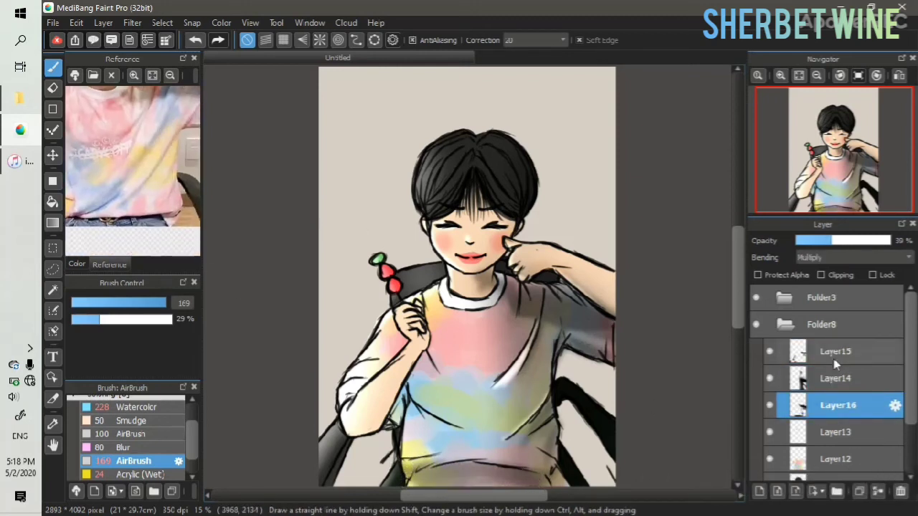
pyautogui.click(835, 459)
pyautogui.click(77, 263)
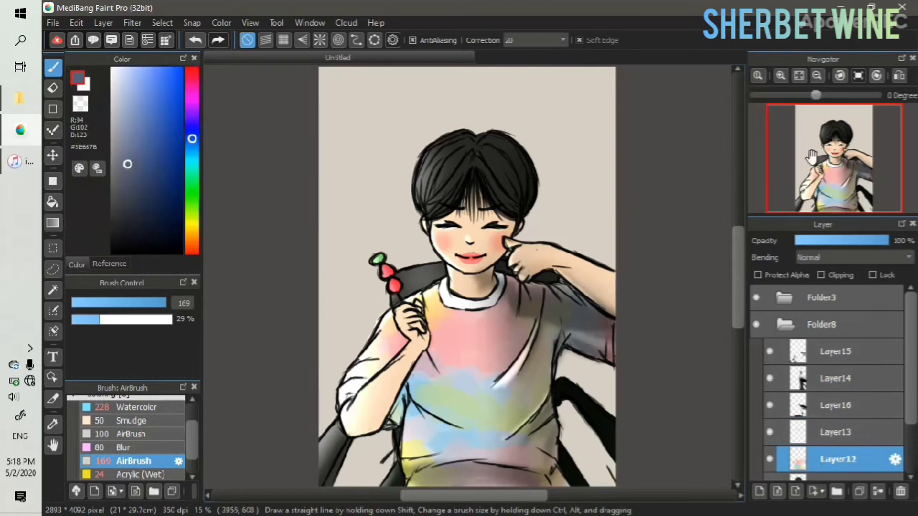
pyautogui.click(817, 186)
pyautogui.moveTo(191, 430); pyautogui.dragTo(191, 410)
pyautogui.click(129, 470)
pyautogui.click(758, 76)
pyautogui.moveTo(784, 119); pyautogui.dragTo(834, 192)
pyautogui.moveTo(466, 308)
pyautogui.mouseDown()
pyautogui.moveTo(411, 303)
pyautogui.moveTo(368, 316)
pyautogui.moveTo(508, 309)
pyautogui.moveTo(625, 329)
pyautogui.moveTo(430, 319)
pyautogui.moveTo(360, 326)
pyautogui.moveTo(417, 302)
pyautogui.moveTo(527, 318)
pyautogui.mouseUp()
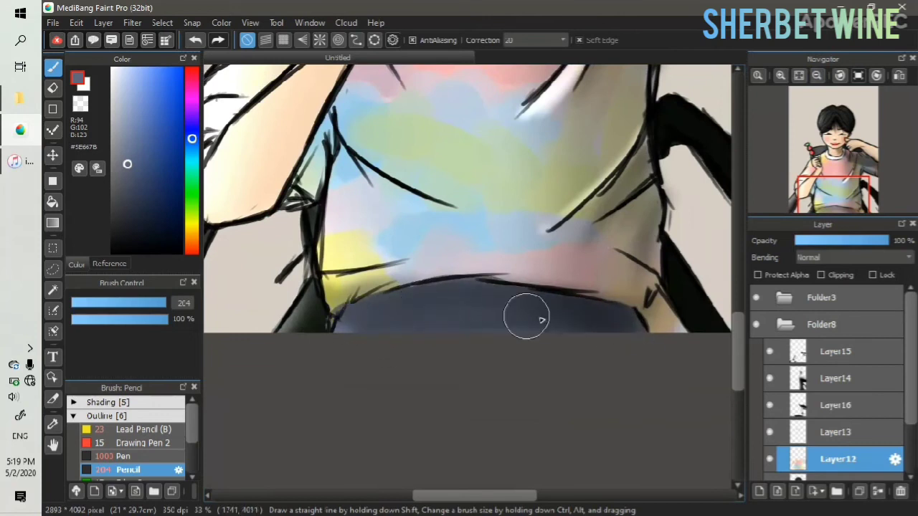
# Outline the shirt hem, the jeans' waistband, belt loops and round buckle on Layer10 in black #000000 with the Pencil at size 20
pyautogui.click(785, 296)
pyautogui.click(835, 324)
pyautogui.moveTo(107, 304); pyautogui.dragTo(109, 303)
pyautogui.click(170, 251)
pyautogui.moveTo(356, 304); pyautogui.dragTo(432, 286)
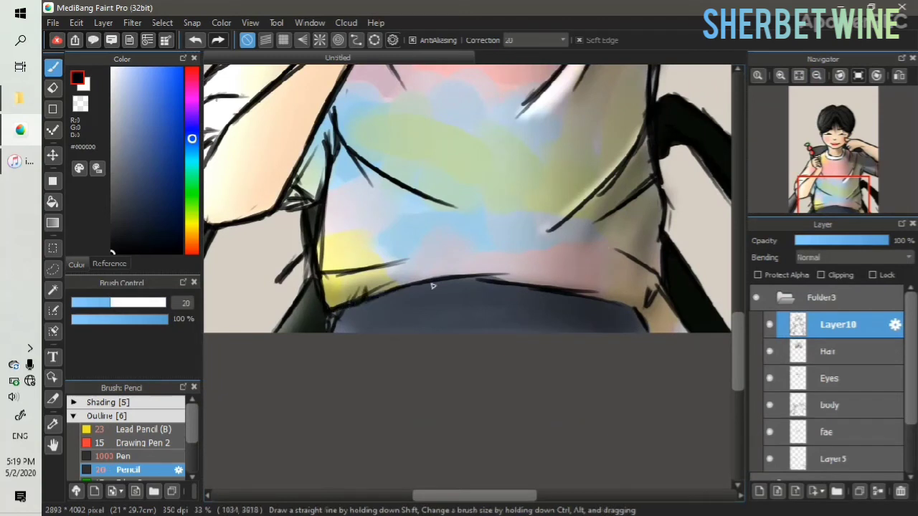
pyautogui.click(109, 264)
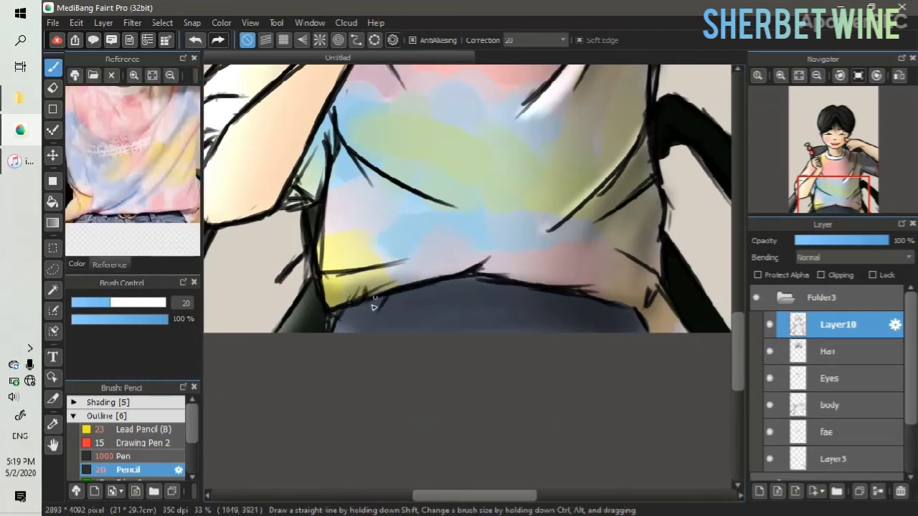
pyautogui.moveTo(337, 319); pyautogui.dragTo(440, 310)
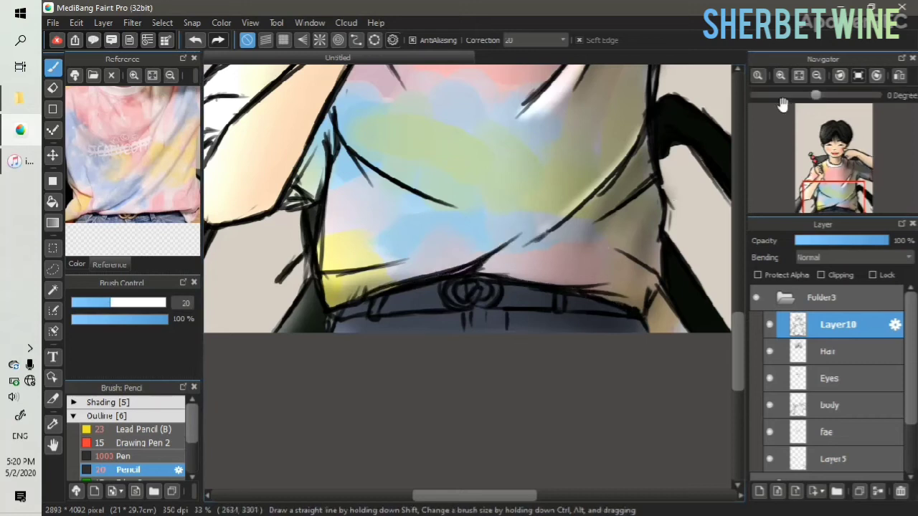
pyautogui.click(798, 75)
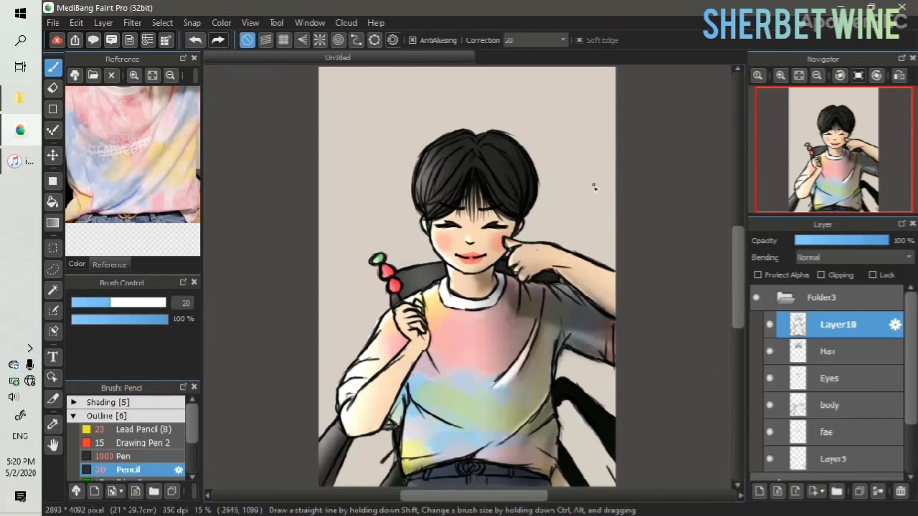
# Airbrush black shadow at size 307 along the skewer arm on Layer14 and down the shirt's side on Layer16
pyautogui.click(785, 298)
pyautogui.click(787, 327)
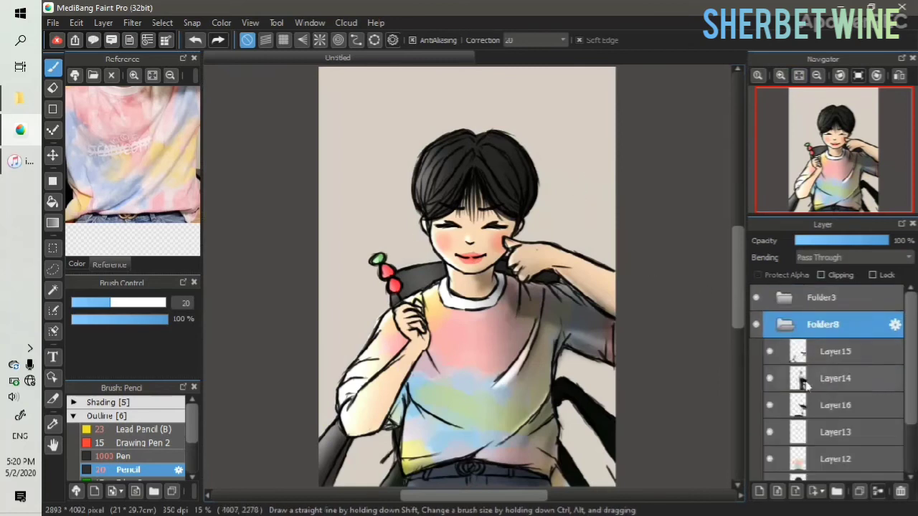
pyautogui.click(825, 378)
pyautogui.click(143, 416)
pyautogui.click(164, 430)
pyautogui.scroll(-1, 164, 446)
pyautogui.click(163, 456)
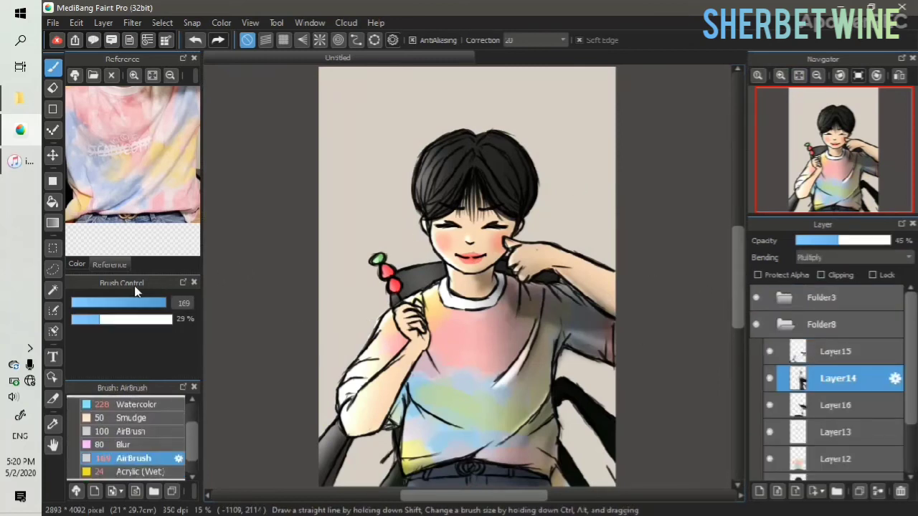
pyautogui.click(77, 264)
pyautogui.hotkey('ctrl', 'z')
pyautogui.moveTo(401, 402); pyautogui.dragTo(393, 417)
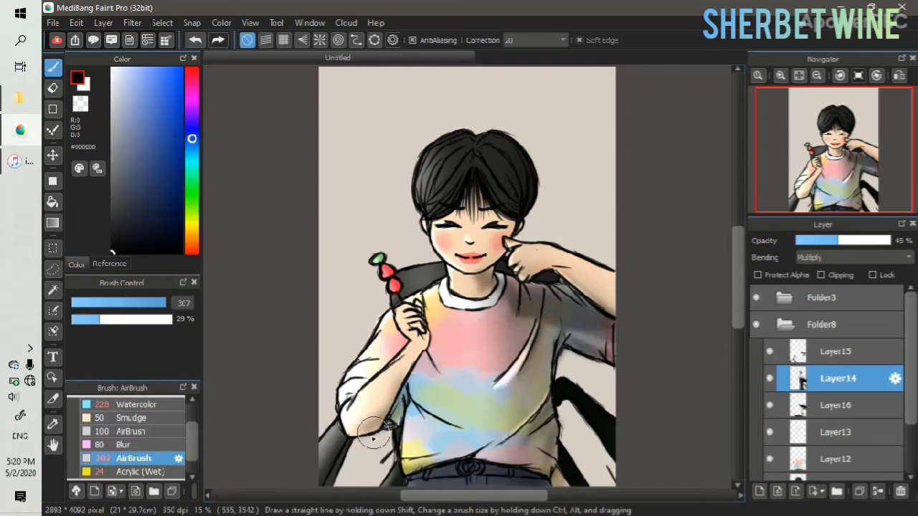
pyautogui.hotkey('ctrl', 'z')
pyautogui.moveTo(427, 349); pyautogui.dragTo(425, 365)
pyautogui.moveTo(423, 321); pyautogui.dragTo(421, 312)
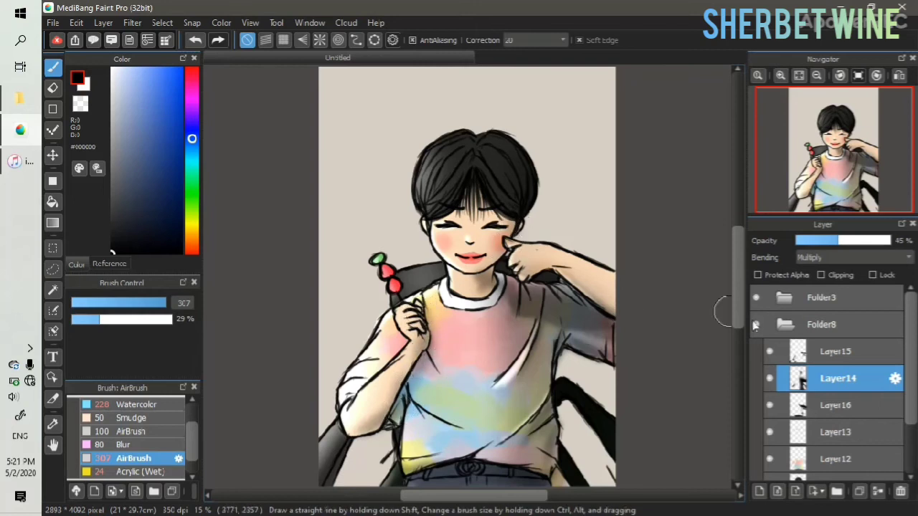
pyautogui.click(836, 406)
pyautogui.moveTo(560, 345); pyautogui.dragTo(548, 376)
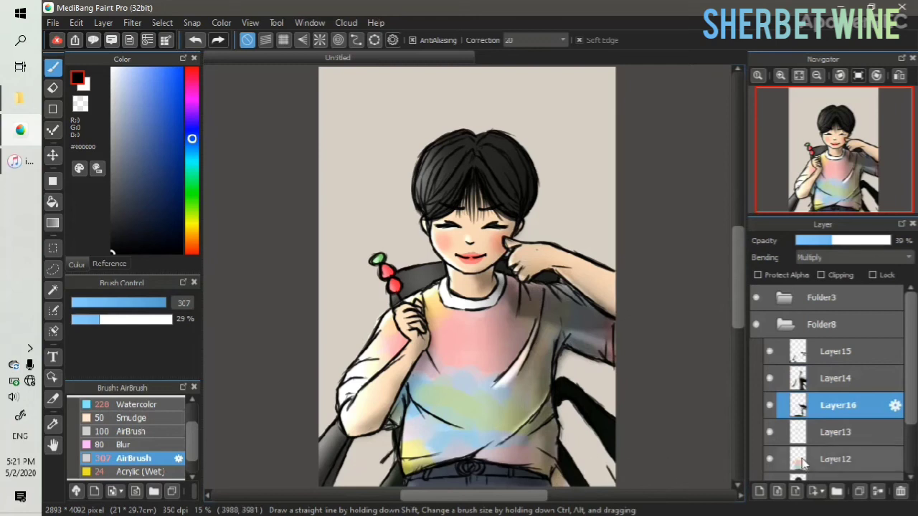
# On a new layer above Folder8, use the Pen in #282828 to add a signature, chick doodle, artist handle and date 05022020 above the skewer
pyautogui.click(786, 324)
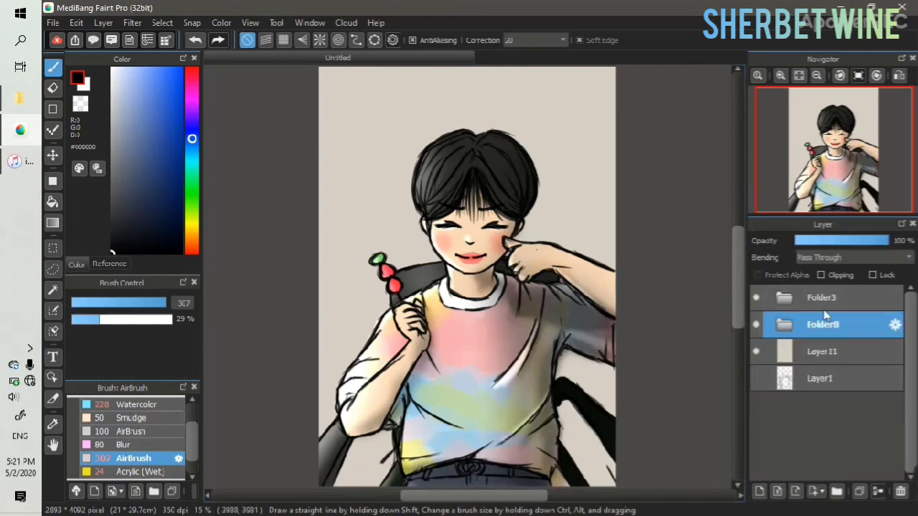
pyautogui.click(759, 492)
pyautogui.moveTo(120, 76); pyautogui.dragTo(101, 51)
pyautogui.scroll(5, 143, 437)
pyautogui.click(73, 414)
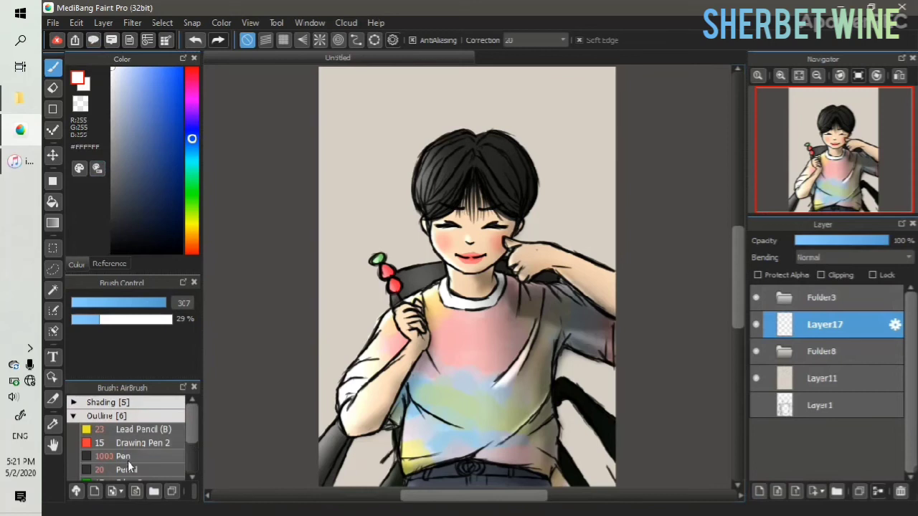
pyautogui.click(123, 456)
pyautogui.click(111, 303)
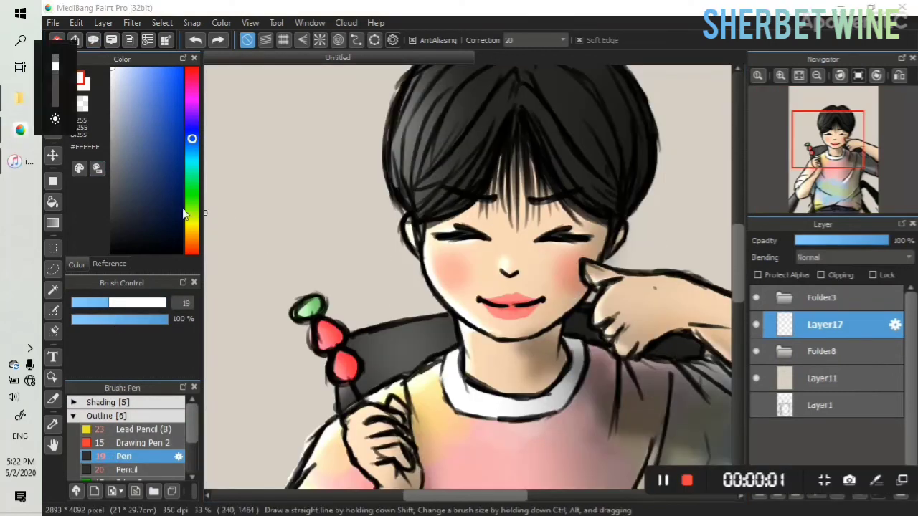
pyautogui.moveTo(184, 214)
pyautogui.mouseDown()
pyautogui.moveTo(149, 200)
pyautogui.moveTo(98, 222)
pyautogui.mouseUp()
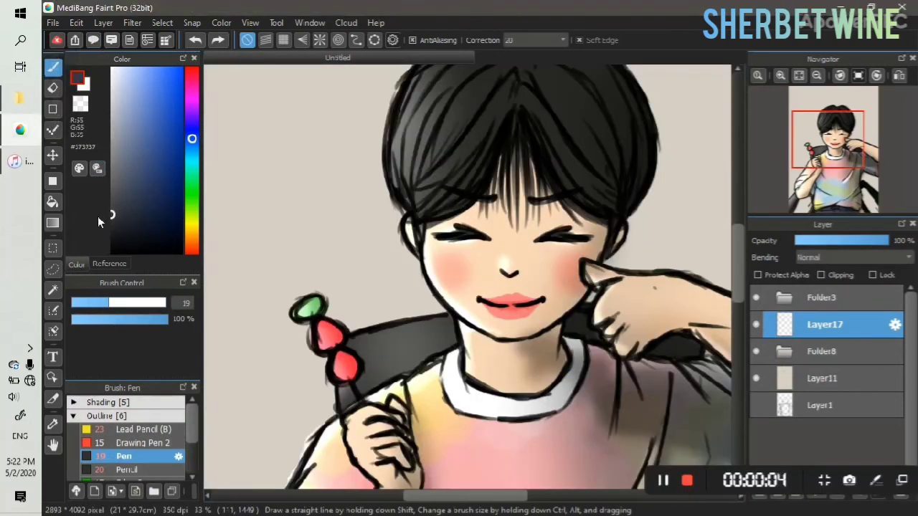
pyautogui.moveTo(264, 319)
pyautogui.mouseDown()
pyautogui.moveTo(274, 261)
pyautogui.moveTo(337, 220)
pyautogui.moveTo(313, 191)
pyautogui.mouseUp()
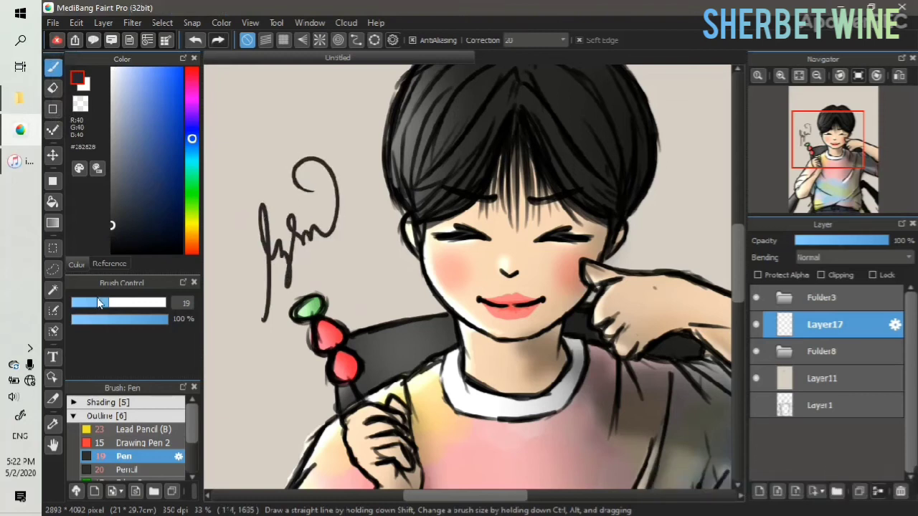
pyautogui.scroll(2, 299, 256)
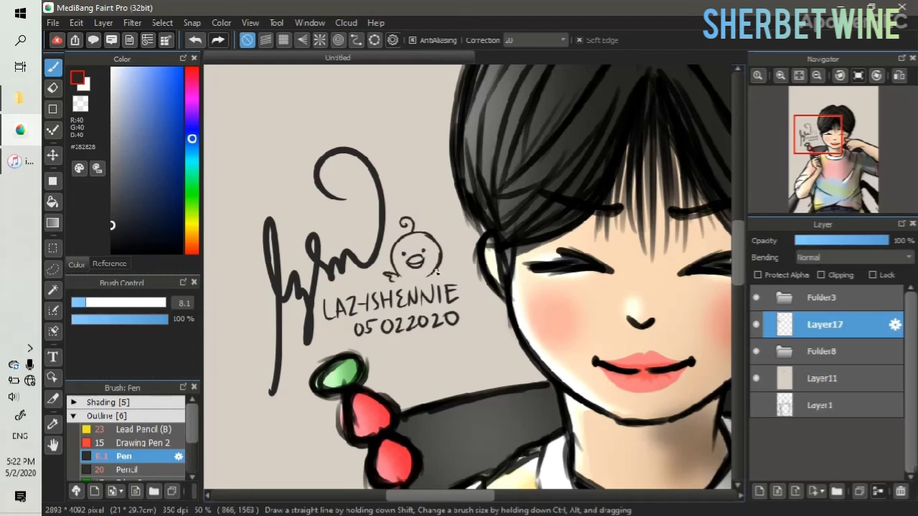
pyautogui.click(799, 76)
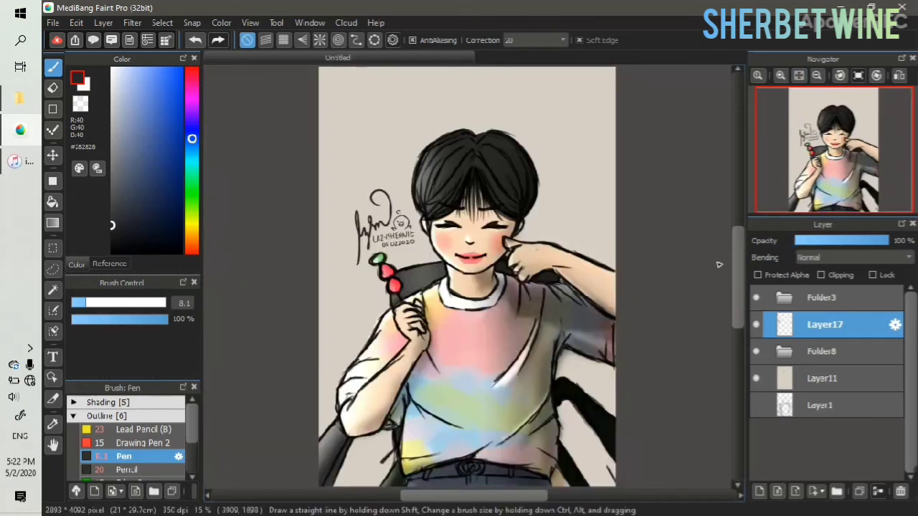
# Save the drawing as the MediBang Paint Pro file "200502 Son Dongpyo vlive" in the Medibang File folder
pyautogui.hotkey('ctrl', 's')
pyautogui.scroll(3, 144, 140)
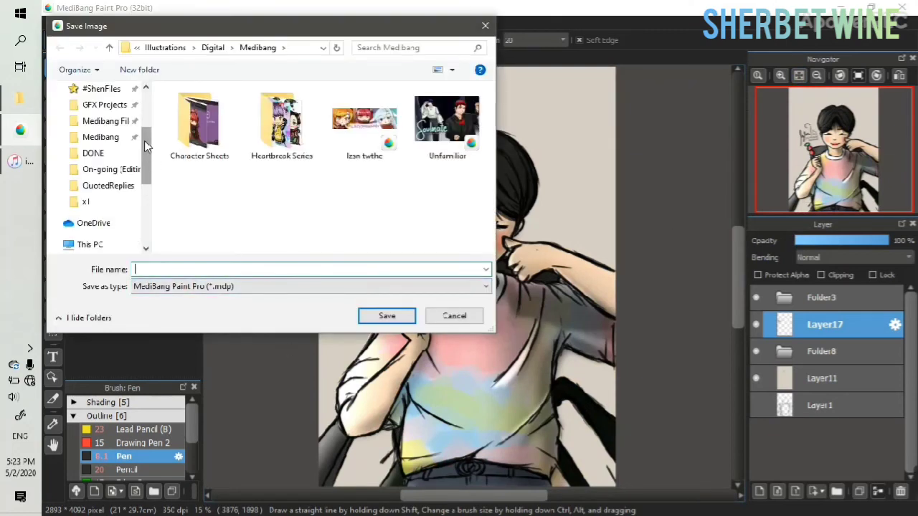
pyautogui.click(106, 121)
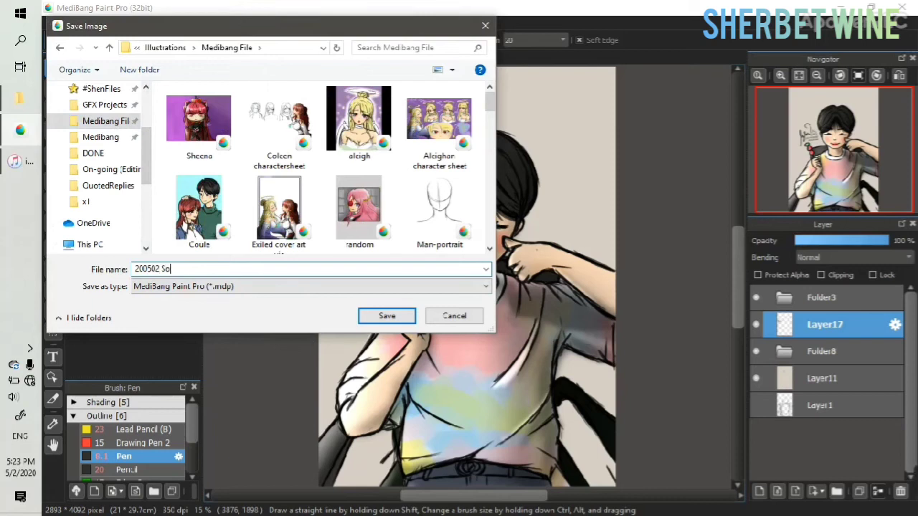
pyautogui.press('Return')
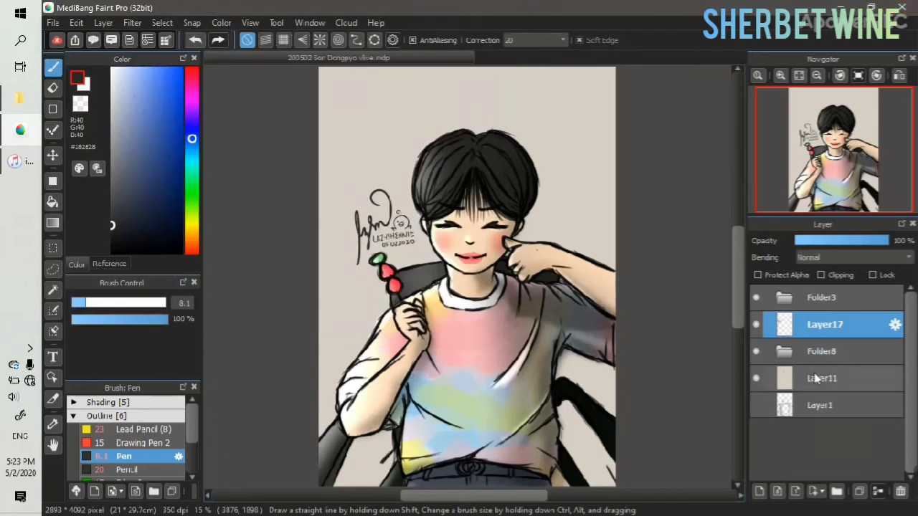
# On a new layer above Layer11, airbrush a #282828 shadow on the background behind the head and pointing arm at size 1000
pyautogui.click(786, 351)
pyautogui.click(829, 407)
pyautogui.click(828, 434)
pyautogui.click(73, 416)
pyautogui.click(73, 430)
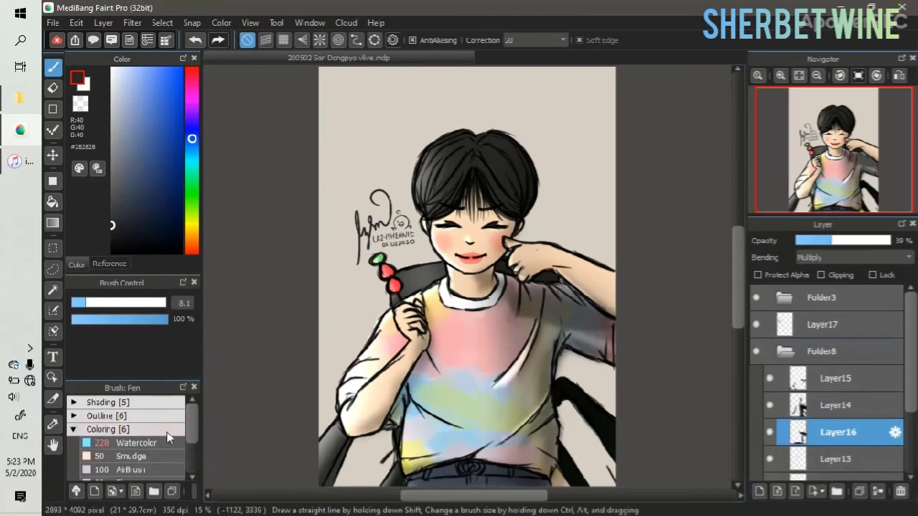
pyautogui.scroll(-3, 129, 445)
pyautogui.click(134, 437)
pyautogui.click(784, 353)
pyautogui.click(819, 380)
pyautogui.click(760, 491)
pyautogui.moveTo(543, 232)
pyautogui.mouseDown()
pyautogui.moveTo(599, 336)
pyautogui.moveTo(569, 380)
pyautogui.moveTo(577, 433)
pyautogui.mouseUp()
pyautogui.moveTo(517, 213)
pyautogui.mouseDown()
pyautogui.moveTo(655, 293)
pyautogui.moveTo(546, 251)
pyautogui.moveTo(711, 414)
pyautogui.mouseUp()
pyautogui.moveTo(538, 403); pyautogui.dragTo(630, 481)
# Set the background shadow layer to Multiply blending at 47% opacity
pyautogui.click(853, 258)
pyautogui.click(853, 274)
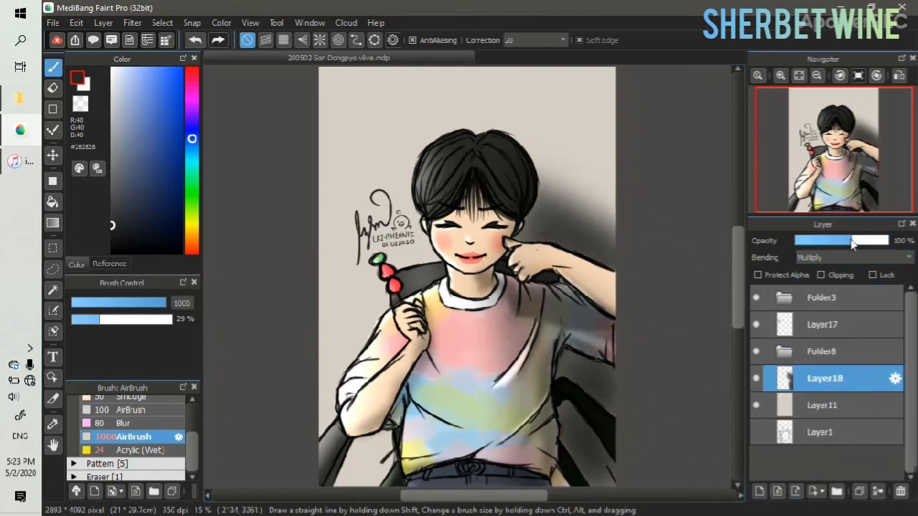
pyautogui.moveTo(886, 241); pyautogui.dragTo(850, 244)
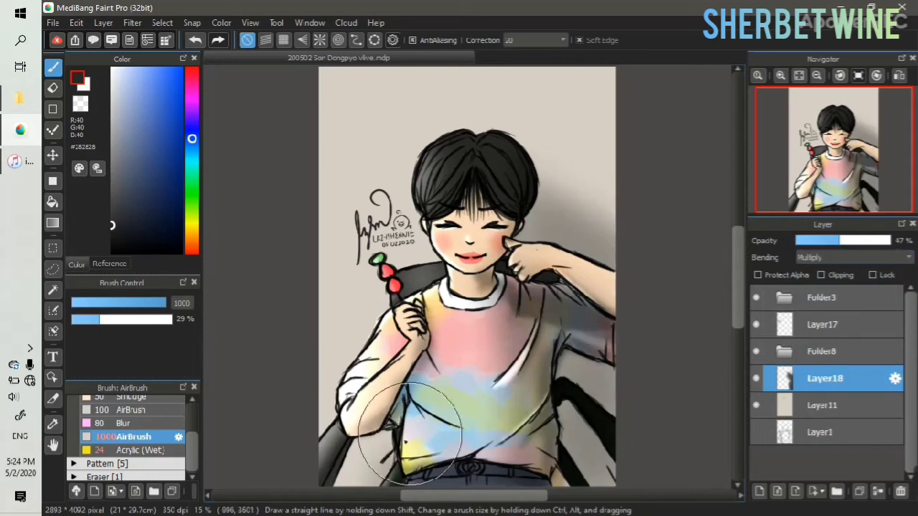
# Set the AirBrush to white #FFFFFF at size 93 for highlights on Layer15, and switch to the Eraser at size 27
pyautogui.click(783, 352)
pyautogui.click(810, 377)
pyautogui.click(112, 68)
pyautogui.click(153, 304)
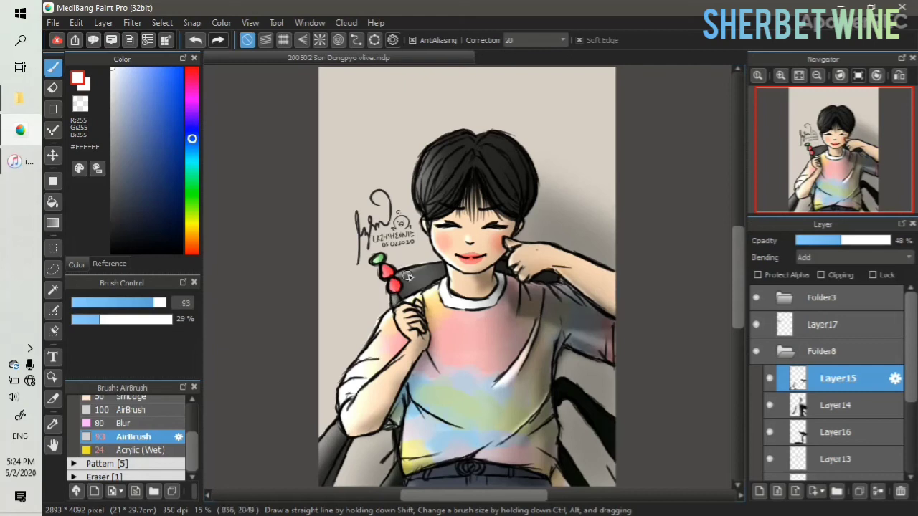
pyautogui.press('e')
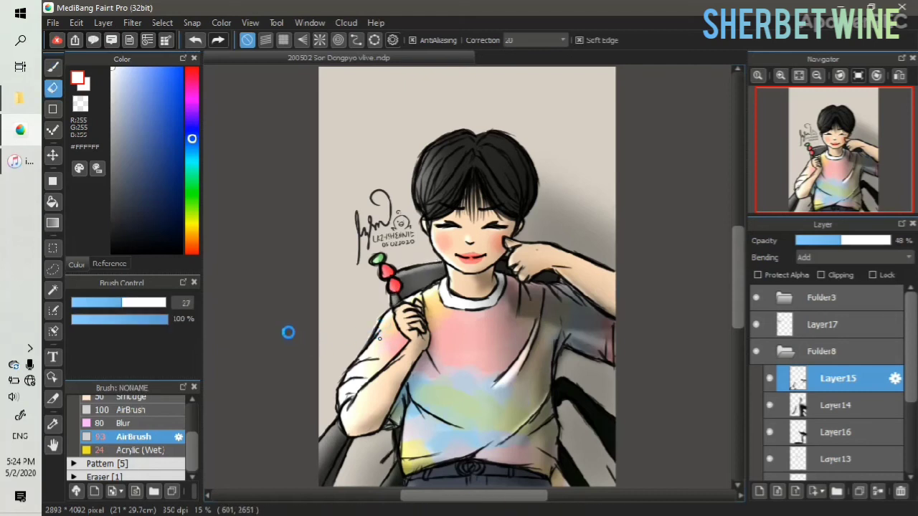
# Save a Transparent PNG copy of the drawing as "200502 Son Dongpyo vlive" in the Medibang folder
pyautogui.click(52, 22)
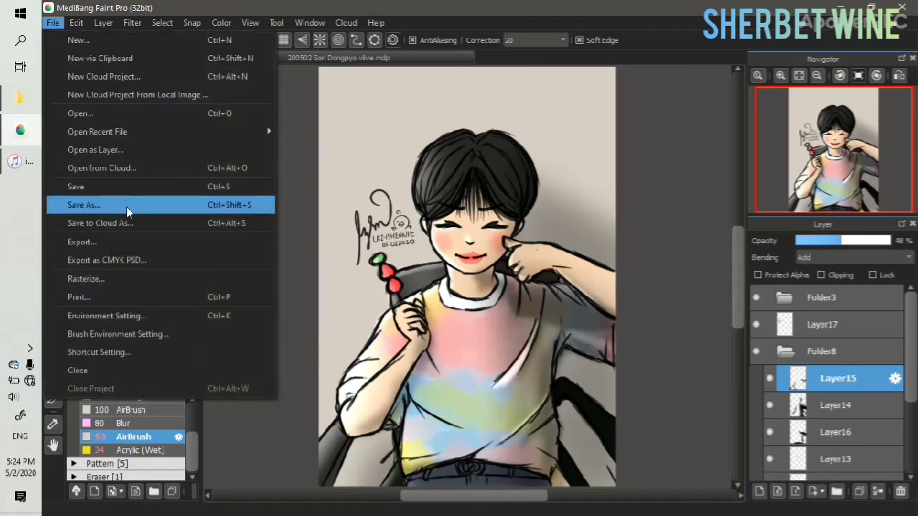
pyautogui.click(127, 209)
pyautogui.scroll(2, 115, 174)
pyautogui.click(100, 170)
pyautogui.click(308, 286)
pyautogui.click(185, 309)
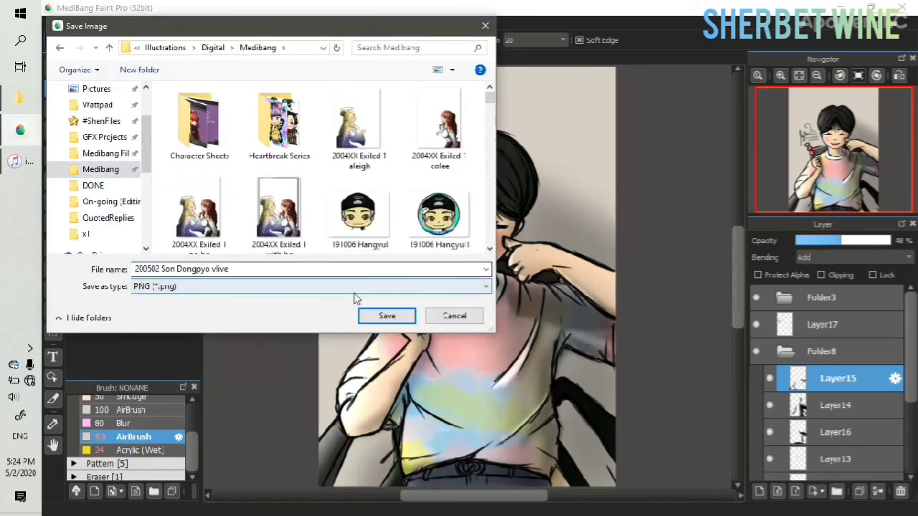
pyautogui.click(385, 316)
pyautogui.click(571, 282)
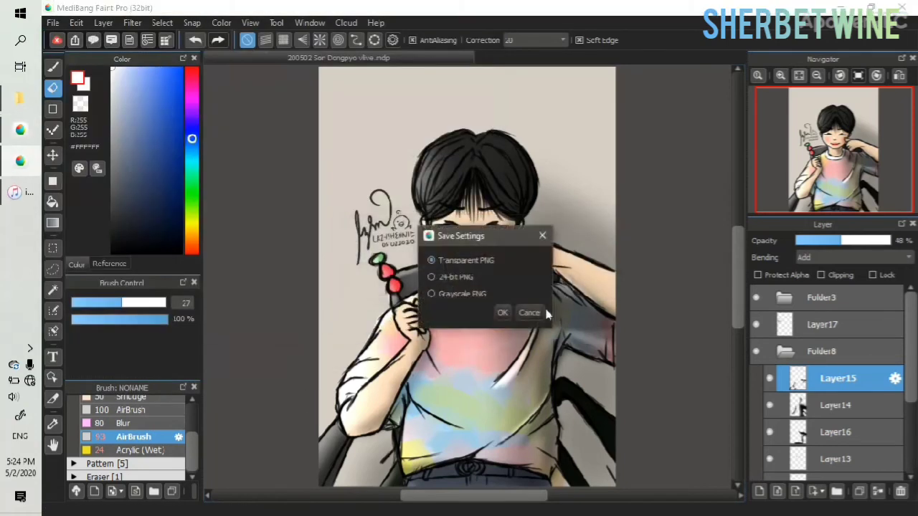
pyautogui.click(502, 311)
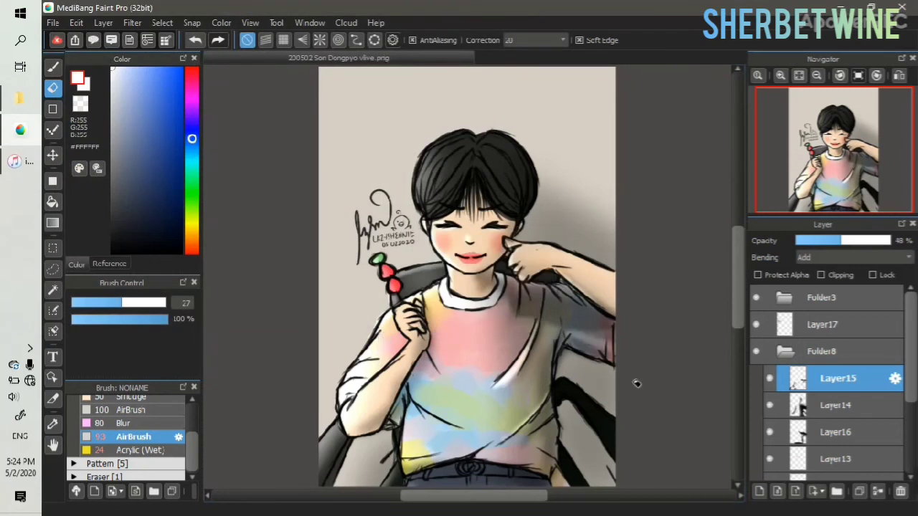
# Airbrush white highlights along the shirt folds on Layer15 at size 93
pyautogui.press('b')
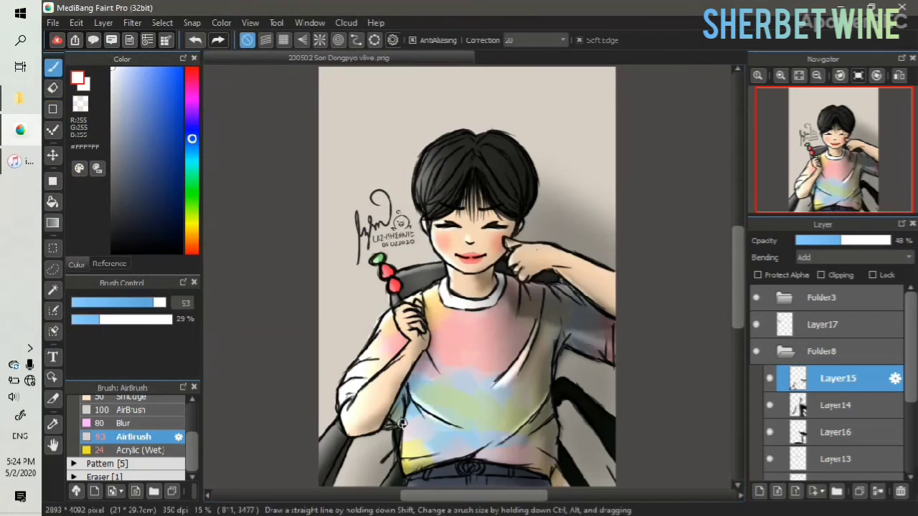
pyautogui.moveTo(428, 345); pyautogui.dragTo(441, 367)
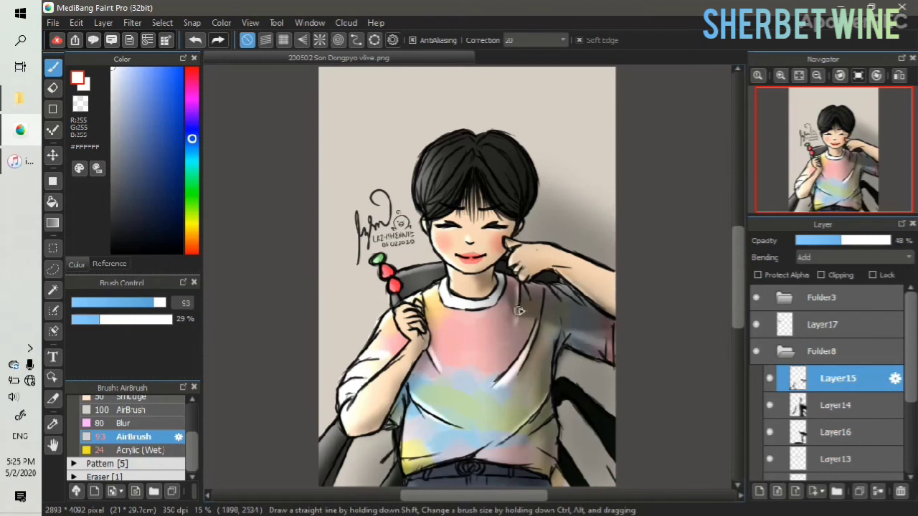
# Airbrush a white highlight on the shirt fold below the collar and a pale highlight on the lips, on Layer15
pyautogui.moveTo(513, 312); pyautogui.dragTo(508, 331)
pyautogui.scroll(2, 514, 308)
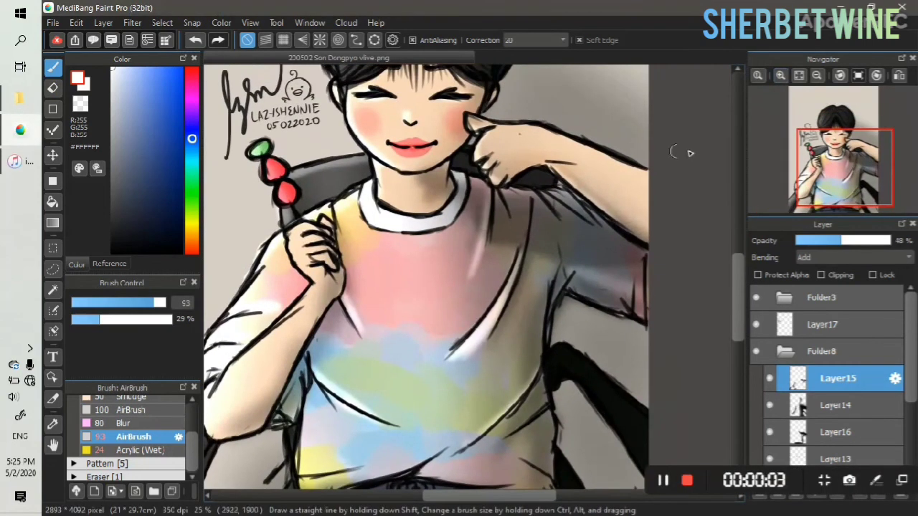
pyautogui.moveTo(843, 176); pyautogui.dragTo(832, 173)
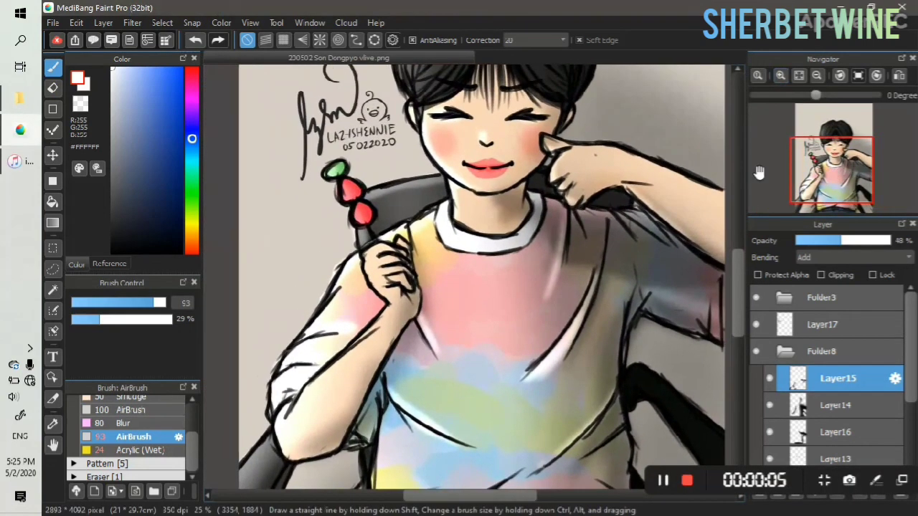
pyautogui.rightClick(487, 169)
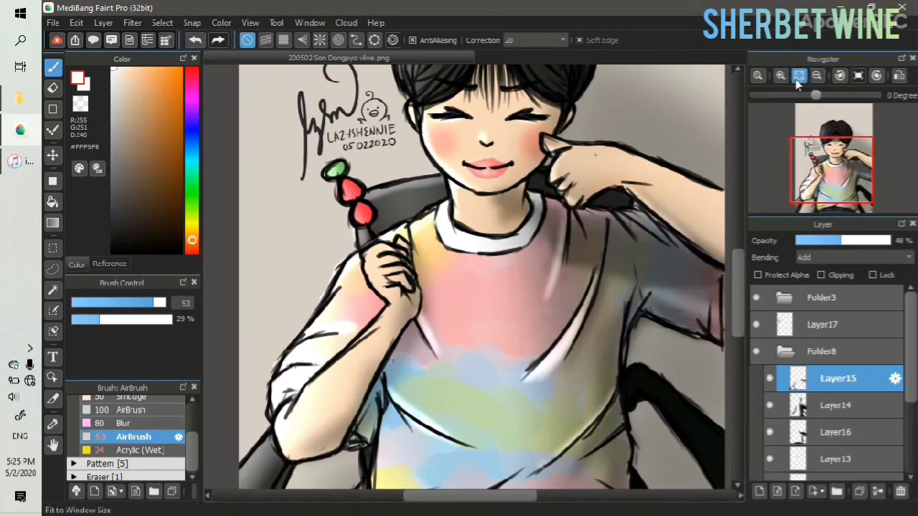
# Save the drawing again as a Transparent PNG, overwriting the existing file
pyautogui.hotkey('ctrl', '0')
pyautogui.hotkey('ctrl', 's')
pyautogui.click(571, 281)
pyautogui.click(504, 315)
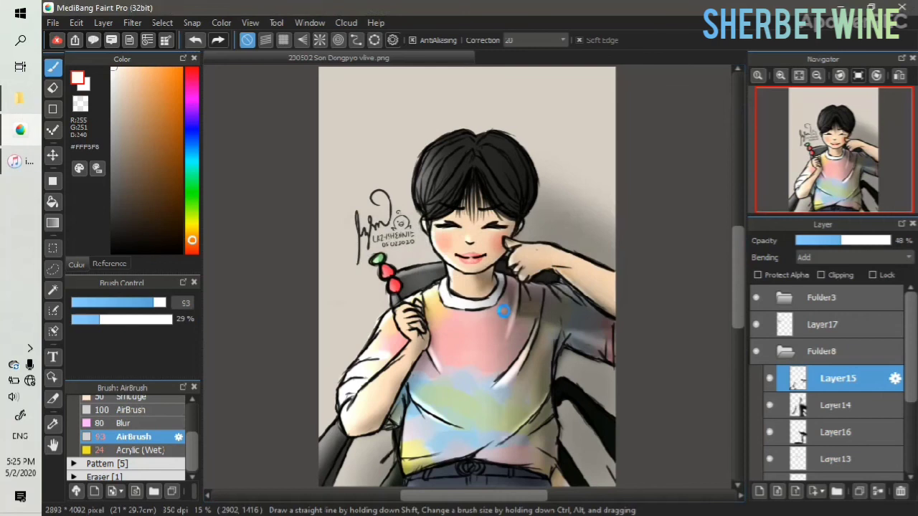
# Shrink the signature on Layer17 and place it beside the skewer hand, and add a new layer above Folder8
pyautogui.click(785, 351)
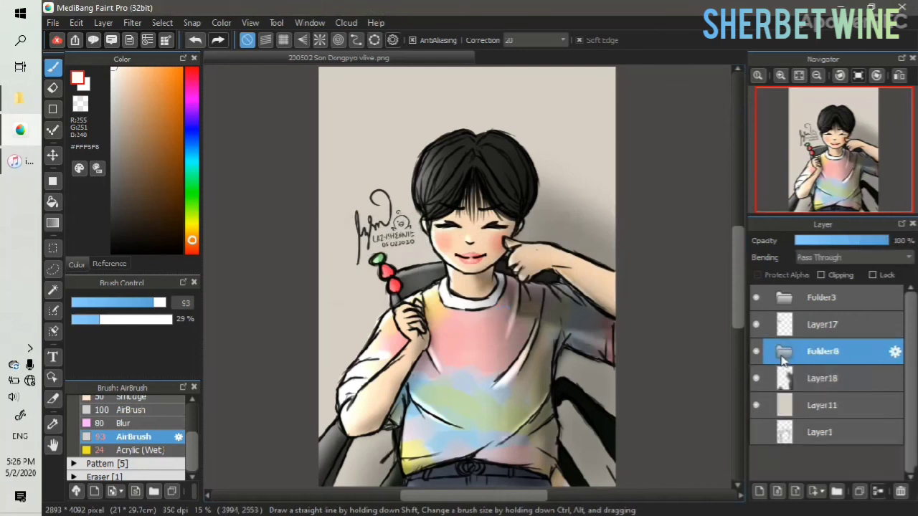
pyautogui.click(803, 326)
pyautogui.hotkey('ctrl', 't')
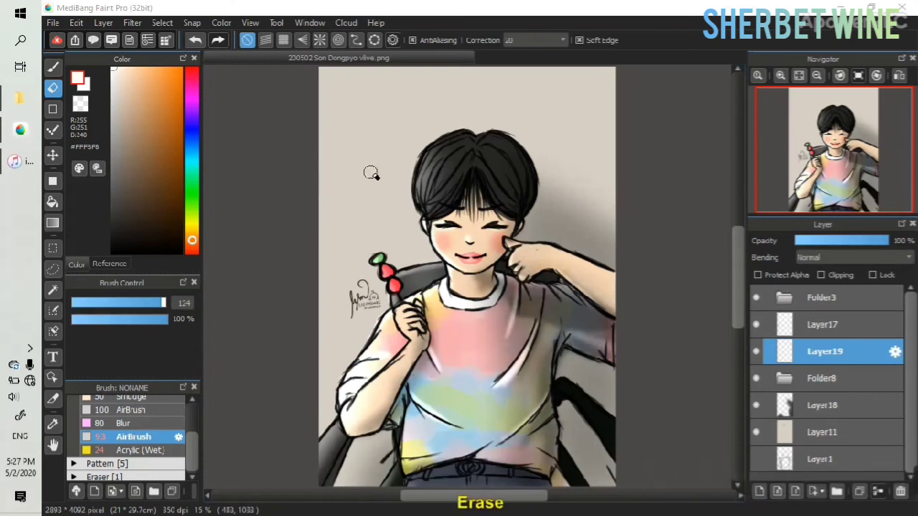
# Pick red #F10043 for painting and move Layer19 below Folder8
pyautogui.press('p')
pyautogui.click(179, 76)
pyautogui.click(191, 76)
pyautogui.moveTo(817, 354); pyautogui.dragTo(813, 394)
pyautogui.moveTo(358, 177)
pyautogui.mouseDown()
pyautogui.moveTo(395, 183)
pyautogui.moveTo(371, 217)
pyautogui.mouseUp()
pyautogui.hotkey('ctrl', 'z')
pyautogui.hotkey('ctrl', 'z')
# Sketch a red strawberry outline in the background above the skewer on Layer19, and set the Pencil brush to size 119
pyautogui.moveTo(361, 155)
pyautogui.mouseDown()
pyautogui.moveTo(396, 170)
pyautogui.moveTo(353, 187)
pyautogui.mouseUp()
pyautogui.scroll(3, 136, 429)
pyautogui.click(144, 429)
pyautogui.click(142, 417)
pyautogui.click(135, 470)
pyautogui.moveTo(148, 303); pyautogui.dragTo(159, 299)
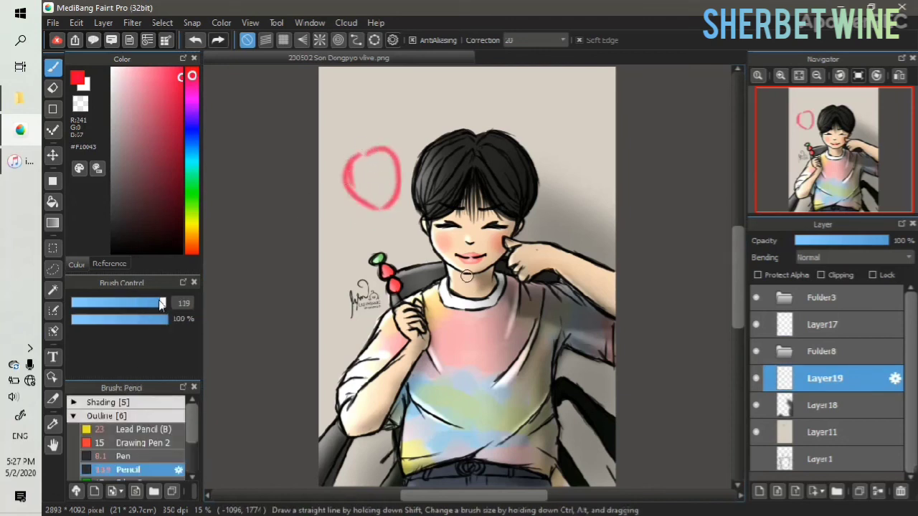
# Fill the strawberry with solid red and shade its side nearest the hair with #F0263B
pyautogui.moveTo(361, 153)
pyautogui.mouseDown()
pyautogui.moveTo(348, 187)
pyautogui.moveTo(374, 204)
pyautogui.mouseUp()
pyautogui.moveTo(386, 172)
pyautogui.mouseDown()
pyautogui.moveTo(356, 185)
pyautogui.moveTo(382, 184)
pyautogui.mouseUp()
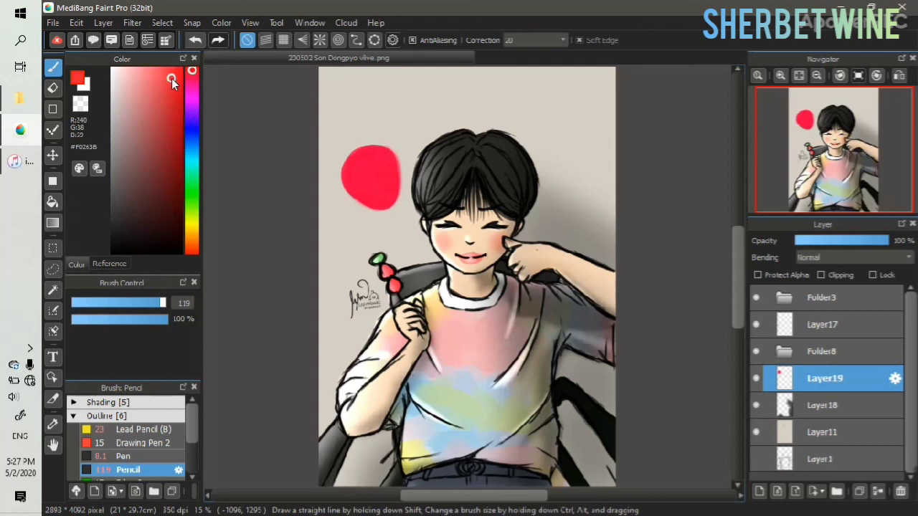
pyautogui.moveTo(391, 168); pyautogui.dragTo(368, 198)
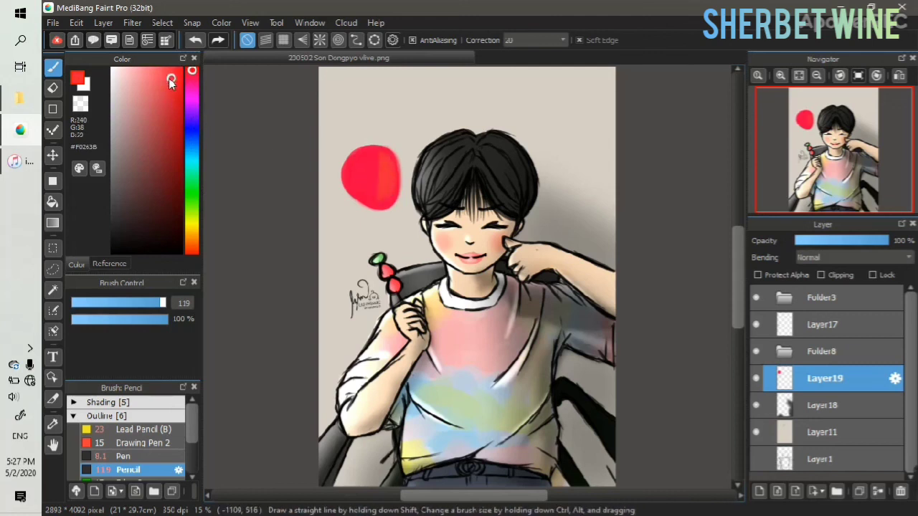
# Paint leaves on top of the strawberry in green #2E9B32 with the Pencil at size 62
pyautogui.click(192, 191)
pyautogui.click(158, 146)
pyautogui.moveTo(349, 154); pyautogui.dragTo(346, 146)
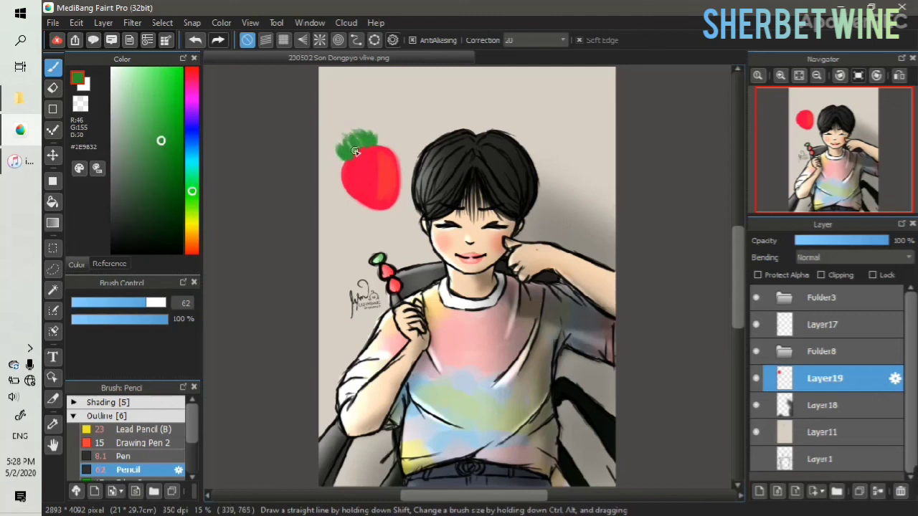
# Deepen the strawberry's shading with red #FA0B14 at Pencil size 62
pyautogui.keyDown('alt'); pyautogui.click(369, 155); pyautogui.keyUp('alt')
pyautogui.click(192, 70)
pyautogui.click(179, 71)
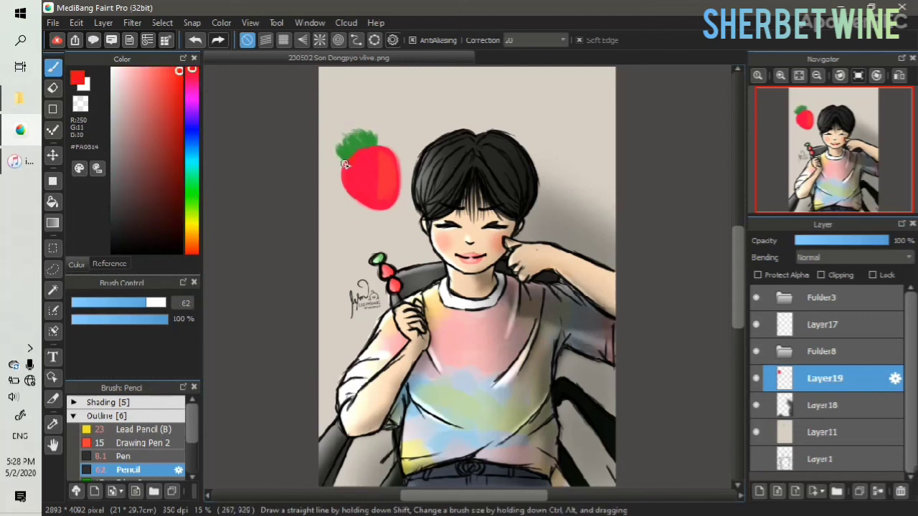
pyautogui.moveTo(388, 201)
pyautogui.mouseDown()
pyautogui.moveTo(390, 170)
pyautogui.moveTo(349, 177)
pyautogui.mouseUp()
# Dot white seeds over the strawberry with the Pencil at 66% opacity, and paint a glossy white highlight along its upper edge
pyautogui.click(112, 69)
pyautogui.click(138, 320)
pyautogui.click(353, 186)
pyautogui.click(356, 192)
pyautogui.click(352, 181)
pyautogui.click(353, 164)
pyautogui.click(361, 174)
pyautogui.click(367, 163)
pyautogui.click(369, 192)
pyautogui.click(372, 181)
pyautogui.click(379, 189)
pyautogui.click(390, 162)
pyautogui.click(379, 149)
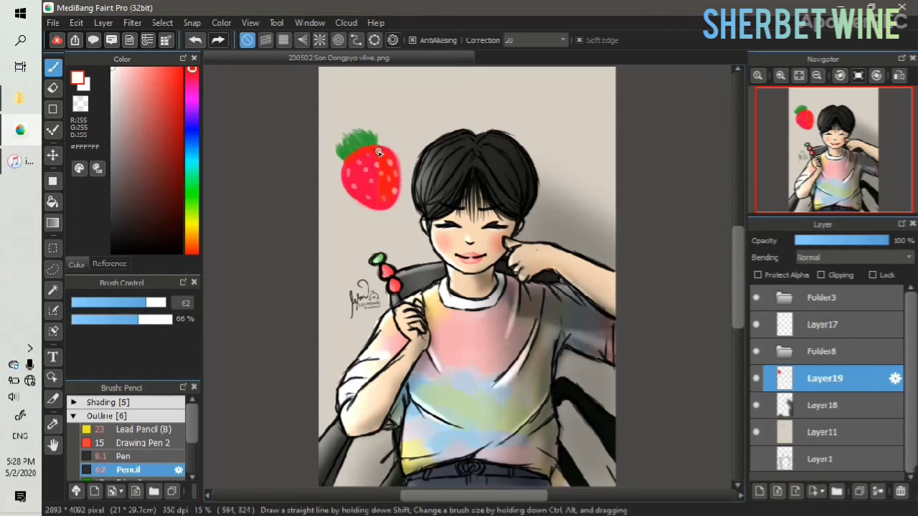
pyautogui.moveTo(370, 151); pyautogui.dragTo(392, 173)
pyautogui.click(395, 191)
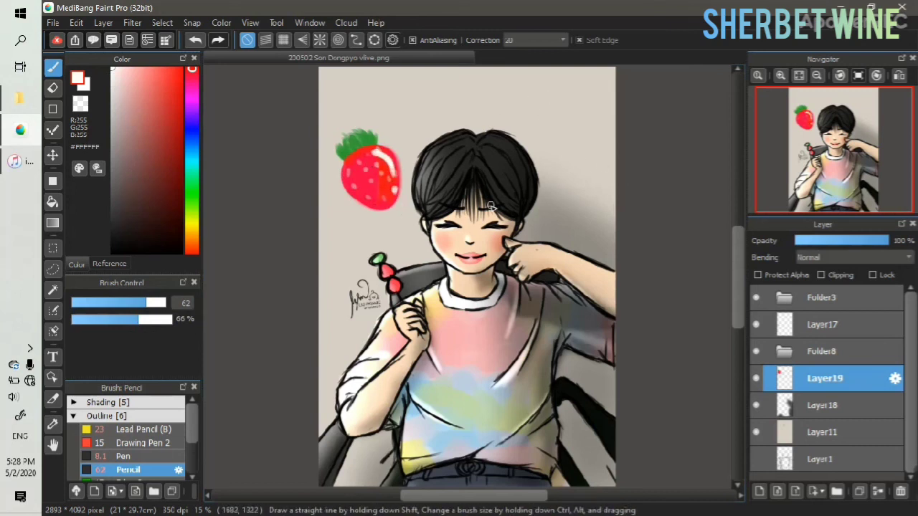
pyautogui.click(758, 491)
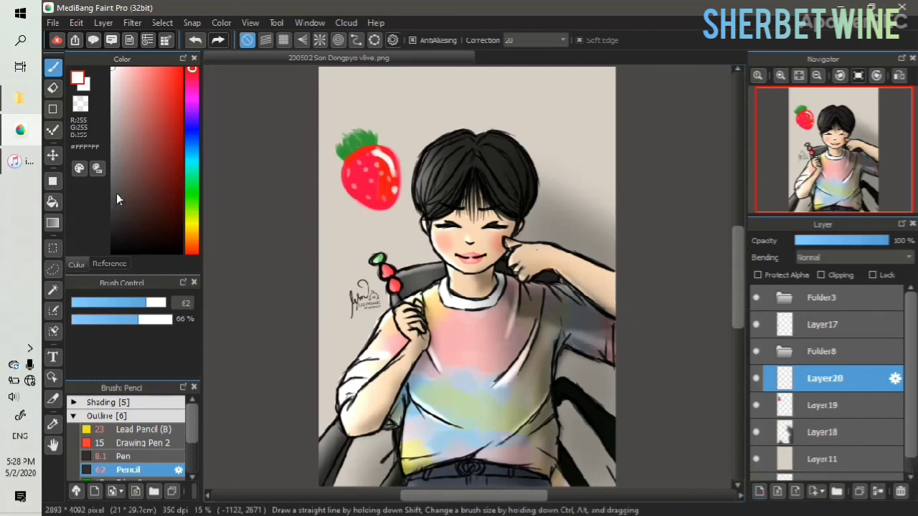
pyautogui.click(758, 491)
pyautogui.click(796, 409)
pyautogui.click(901, 491)
pyautogui.click(900, 491)
# Duplicate the strawberry from Layer19 and place a flipped, slightly smaller and tilted copy on the opposite side of the head
pyautogui.click(839, 374)
pyautogui.hotkey('ctrl', 'c')
pyautogui.hotkey('ctrl', 'v')
pyautogui.click(53, 155)
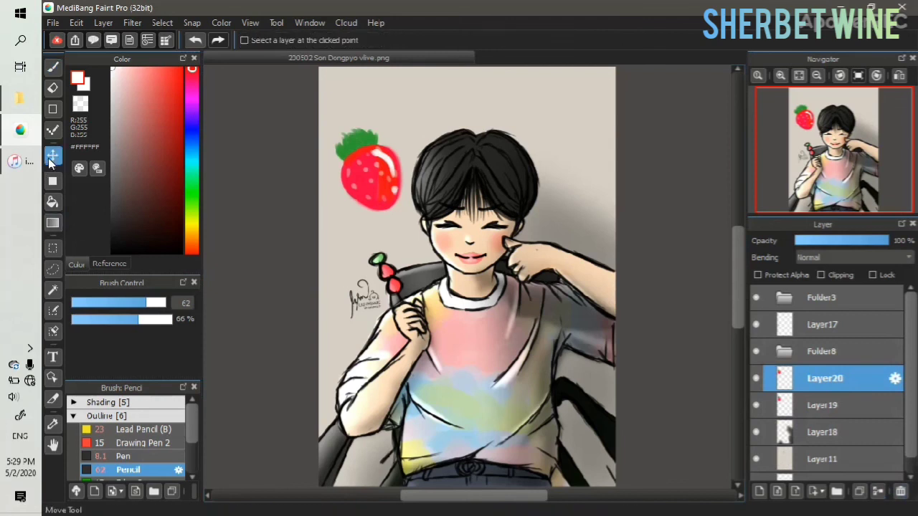
pyautogui.hotkey('ctrl', 't')
pyautogui.moveTo(387, 156); pyautogui.dragTo(574, 118)
pyautogui.click(477, 467)
pyautogui.click(817, 75)
pyautogui.moveTo(550, 147); pyautogui.dragTo(557, 124)
pyautogui.moveTo(612, 109); pyautogui.dragTo(615, 119)
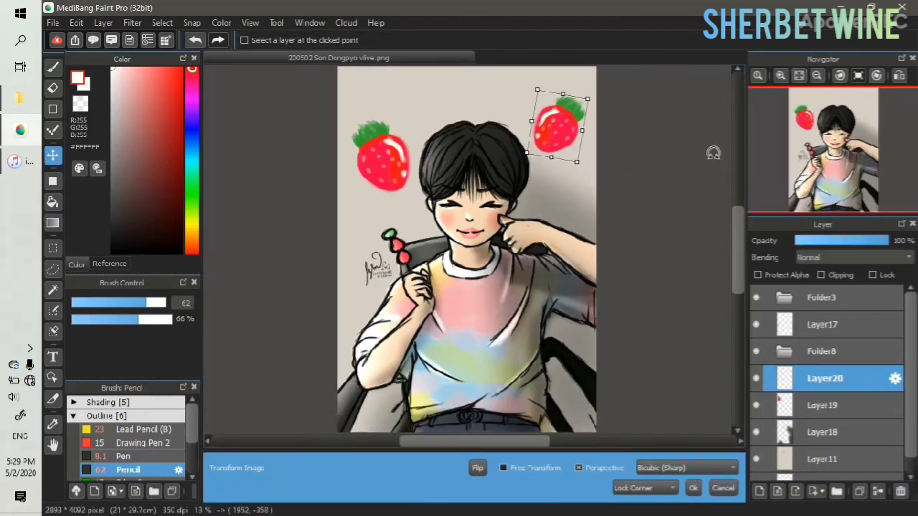
pyautogui.click(692, 489)
# Shift the original strawberry slightly outward, and add a smaller tilted copy above the hair beside it
pyautogui.click(824, 405)
pyautogui.moveTo(392, 207); pyautogui.dragTo(470, 134)
pyautogui.click(825, 378)
pyautogui.hotkey('ctrl', 'v')
pyautogui.hotkey('ctrl', 't')
pyautogui.moveTo(486, 74); pyautogui.dragTo(484, 107)
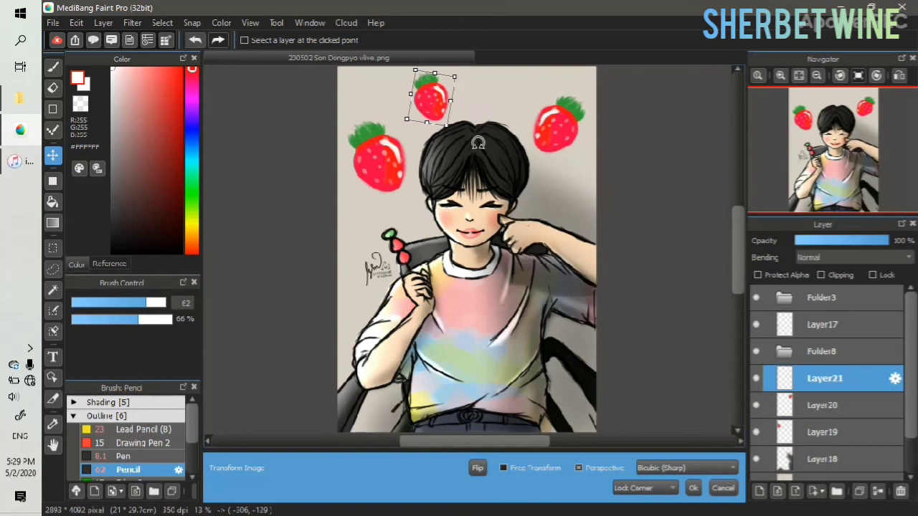
pyautogui.press('Return')
# Duplicate the smaller strawberry and place a further reduced copy above the middle of the head
pyautogui.hotkey('ctrl', 'c')
pyautogui.hotkey('ctrl', 'v')
pyautogui.hotkey('ctrl', 't')
pyautogui.moveTo(449, 73); pyautogui.dragTo(438, 88)
pyautogui.moveTo(428, 106); pyautogui.dragTo(518, 88)
pyautogui.press('Return')
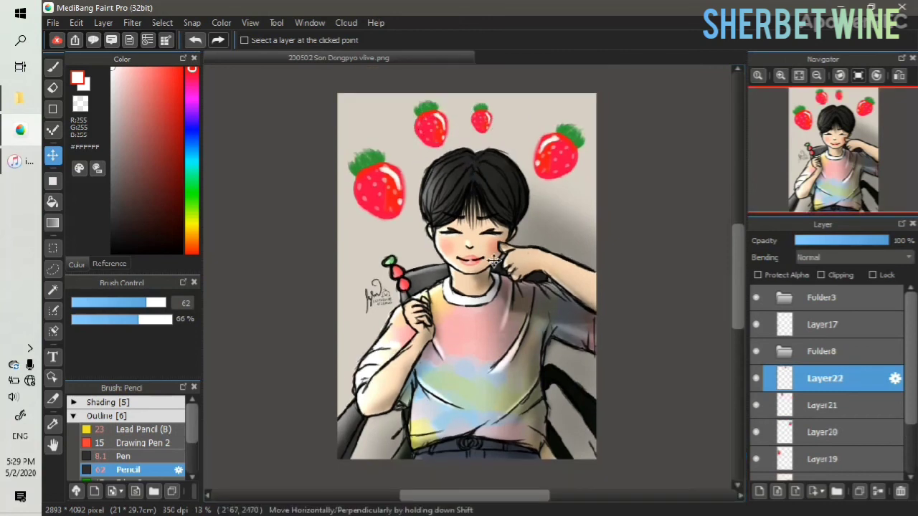
# Paste another small strawberry between the top-centre one and the large flipped one
pyautogui.hotkey('ctrl', 'v')
pyautogui.hotkey('ctrl', 't')
pyautogui.moveTo(448, 73); pyautogui.dragTo(527, 88)
pyautogui.press('Return')
# Space the small strawberries into an arc above the head, and merge all the strawberry copies into Layer19
pyautogui.click(831, 410)
pyautogui.moveTo(439, 137); pyautogui.dragTo(431, 136)
pyautogui.click(814, 378)
pyautogui.hotkey('ctrl', 't')
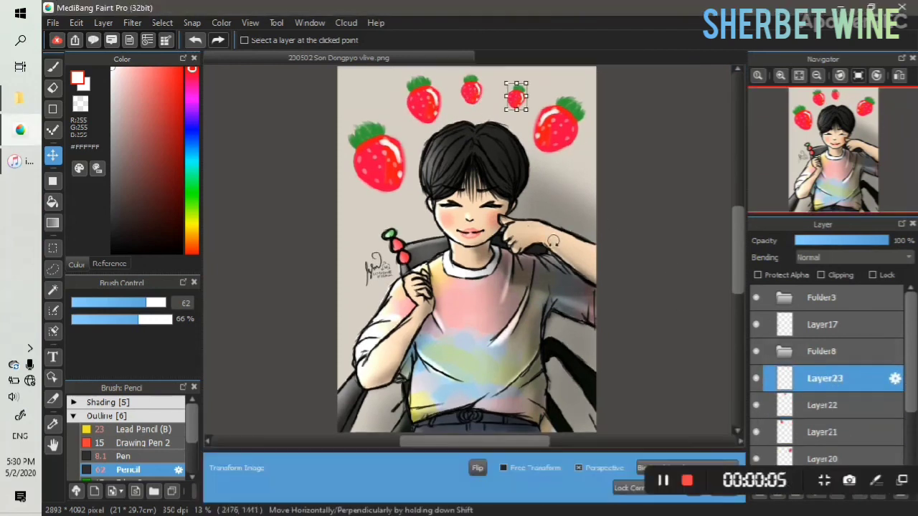
pyautogui.moveTo(541, 78); pyautogui.dragTo(545, 87)
pyautogui.press('Return')
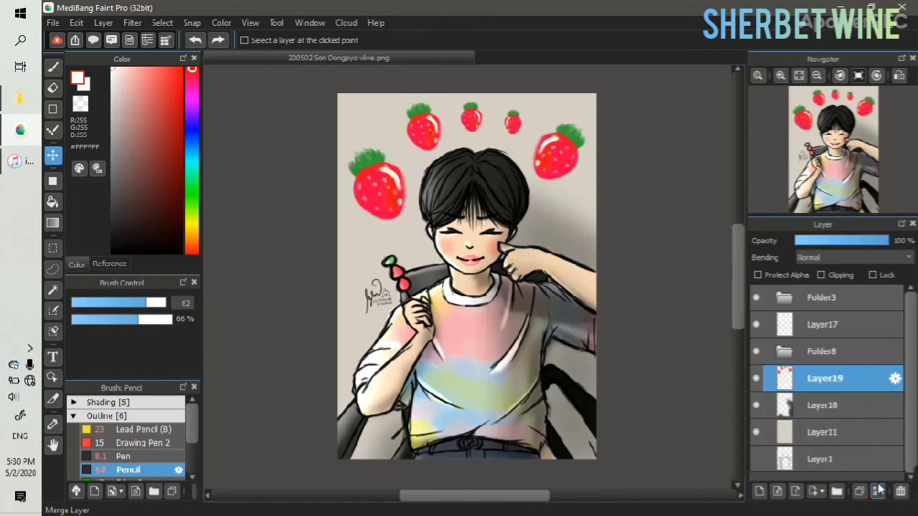
# Expand Folder8 and move the strawberry layer, Layer19, inside it between Layer13 and Layer12
pyautogui.click(785, 351)
pyautogui.scroll(-3, 803, 405)
pyautogui.click(807, 396)
pyautogui.moveTo(909, 374); pyautogui.dragTo(909, 360)
pyautogui.click(816, 339)
pyautogui.click(821, 363)
pyautogui.click(808, 394)
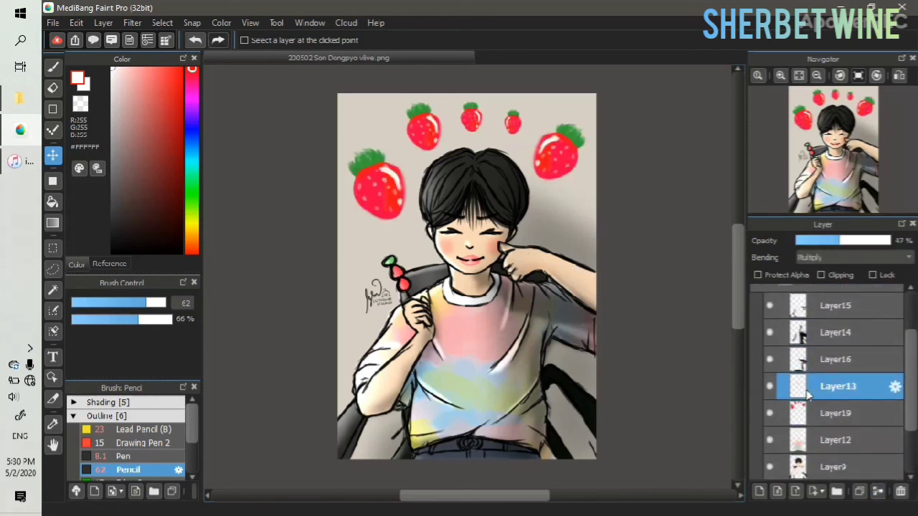
# Paint a white Pencil highlight on Layer12 along the outer edge of the hair on the skewer side
pyautogui.click(853, 439)
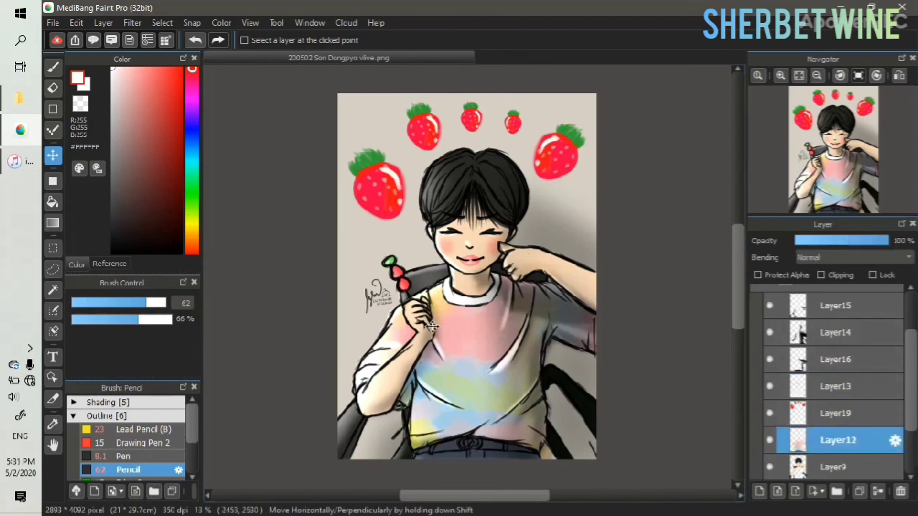
pyautogui.press('b')
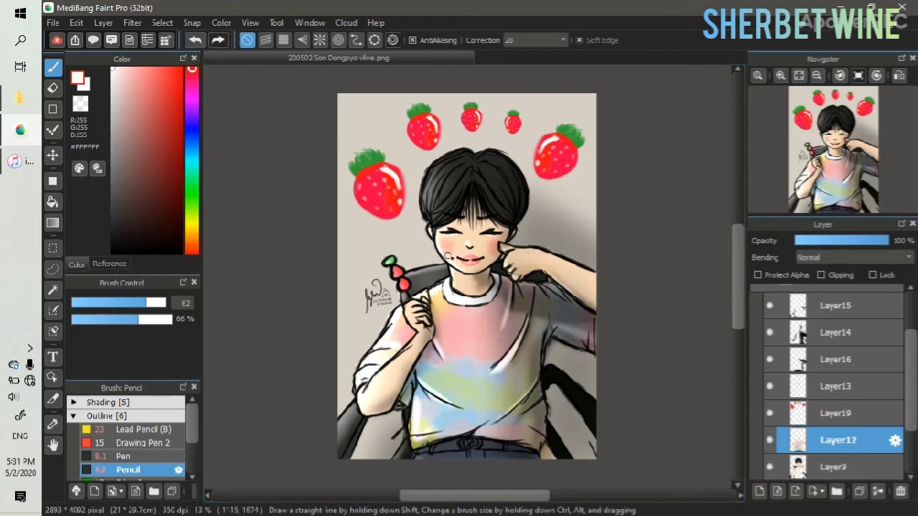
pyautogui.scroll(4, 478, 237)
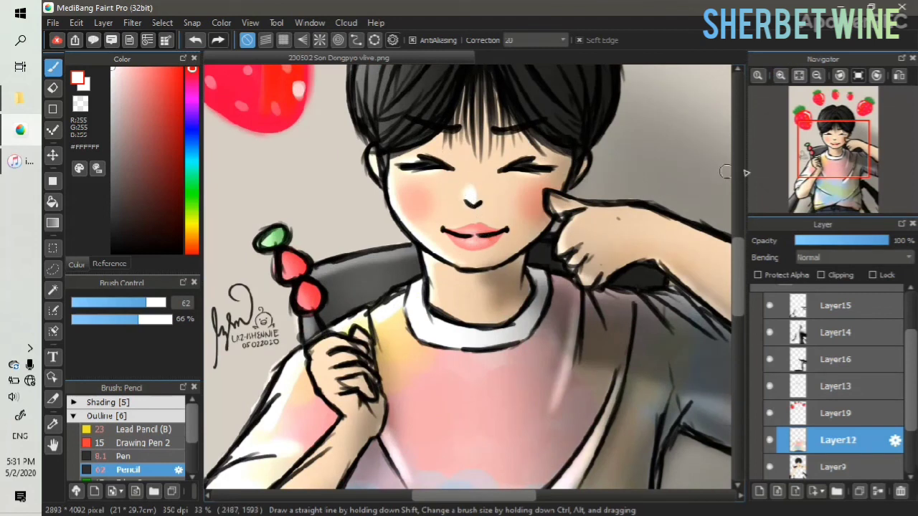
pyautogui.moveTo(827, 149); pyautogui.dragTo(830, 132)
pyautogui.moveTo(423, 124); pyautogui.dragTo(388, 247)
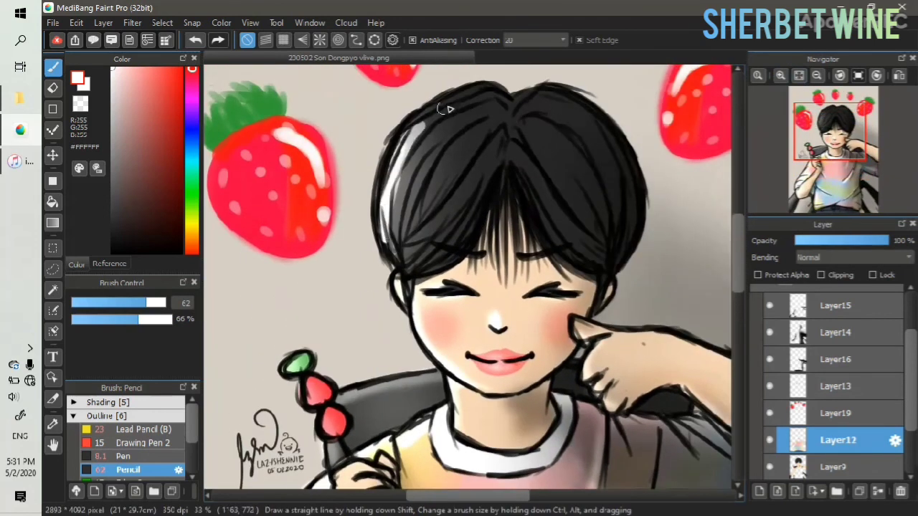
# Airbrush soft white highlights across the hair strands on Layer15 at size 93 and 29% opacity
pyautogui.click(853, 308)
pyautogui.click(110, 417)
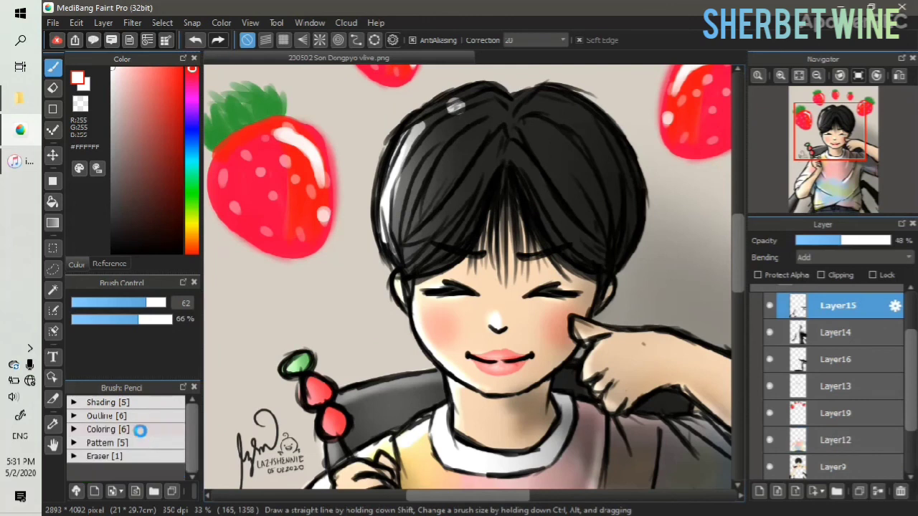
pyautogui.click(137, 431)
pyautogui.moveTo(191, 433); pyautogui.dragTo(188, 455)
pyautogui.click(132, 444)
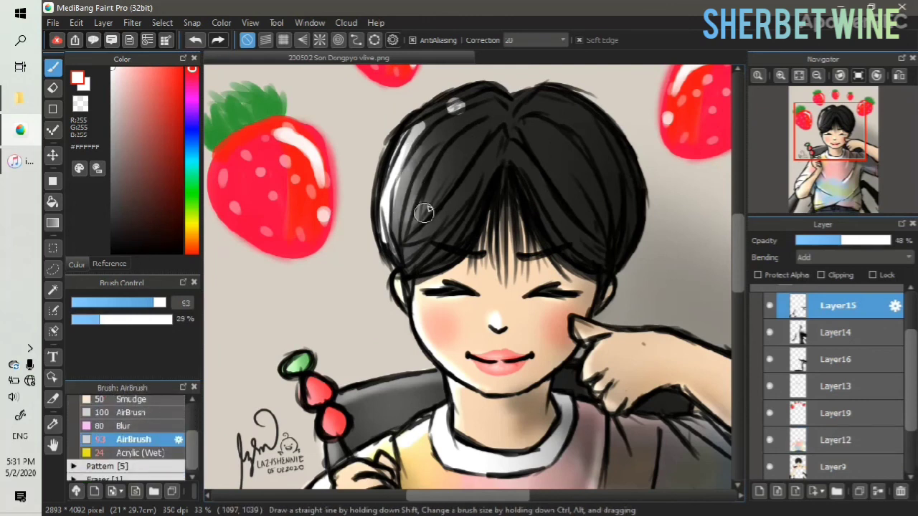
pyautogui.moveTo(442, 206); pyautogui.dragTo(428, 228)
pyautogui.moveTo(546, 219); pyautogui.dragTo(576, 216)
pyautogui.moveTo(554, 171)
pyautogui.mouseDown()
pyautogui.moveTo(594, 213)
pyautogui.moveTo(616, 203)
pyautogui.mouseUp()
pyautogui.moveTo(620, 161); pyautogui.dragTo(635, 222)
pyautogui.moveTo(428, 245)
pyautogui.mouseDown()
pyautogui.moveTo(446, 207)
pyautogui.moveTo(467, 206)
pyautogui.moveTo(463, 227)
pyautogui.mouseUp()
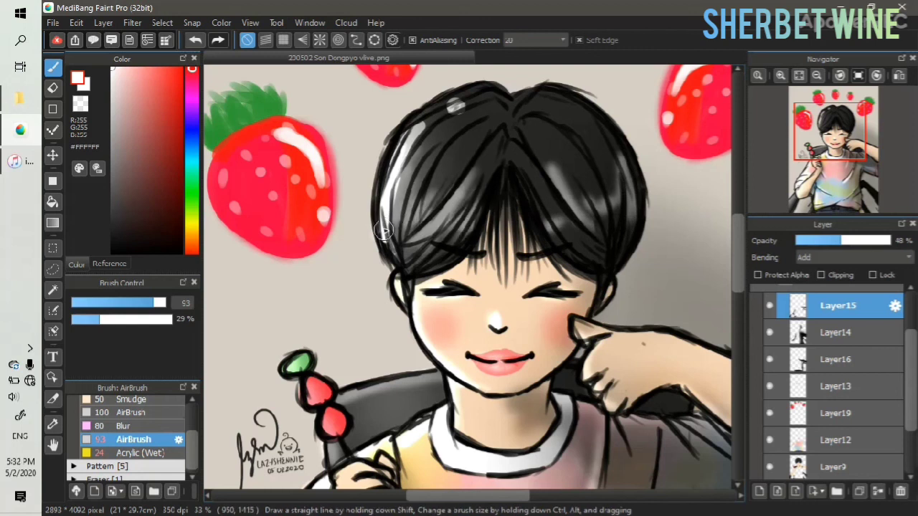
# Save the portrait with the strawberries and hair highlights as a Transparent PNG
pyautogui.click(798, 76)
pyautogui.hotkey('ctrl', 's')
pyautogui.click(570, 280)
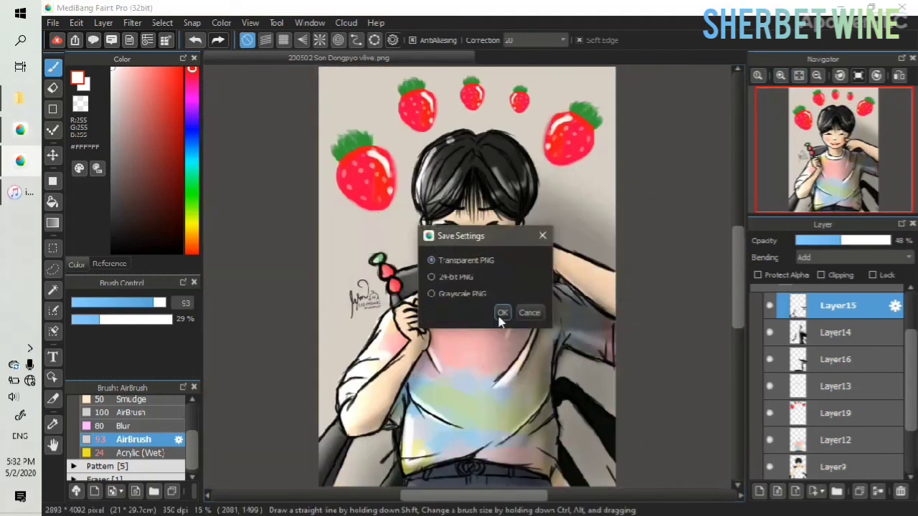
pyautogui.click(503, 312)
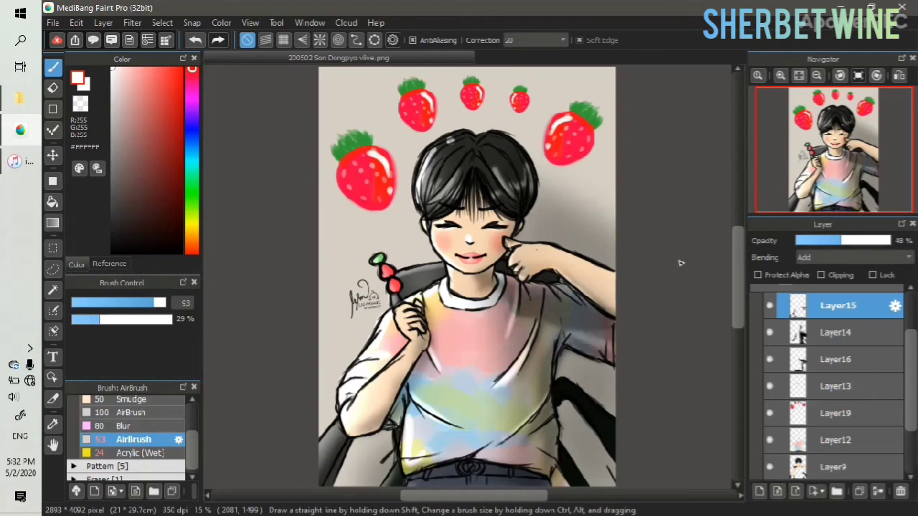